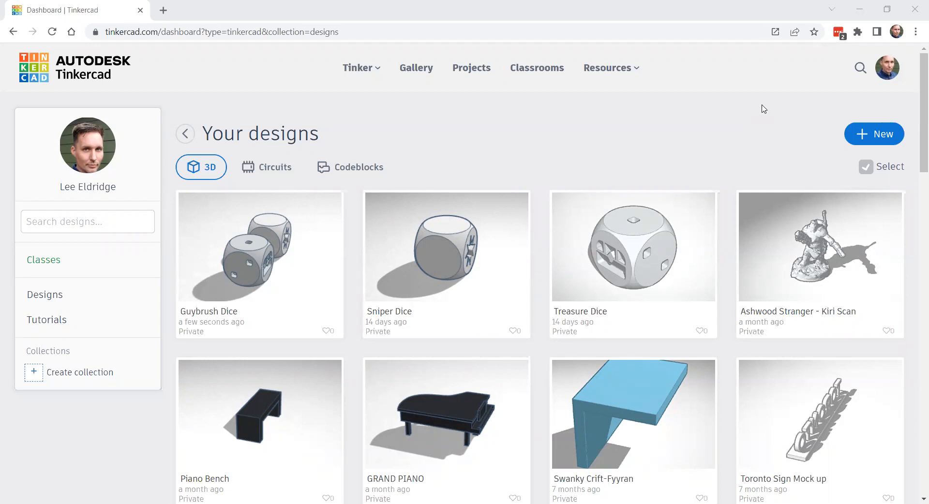
Step: Look through the saved 3D designs on the dashboard
mouse_move(660, 239)
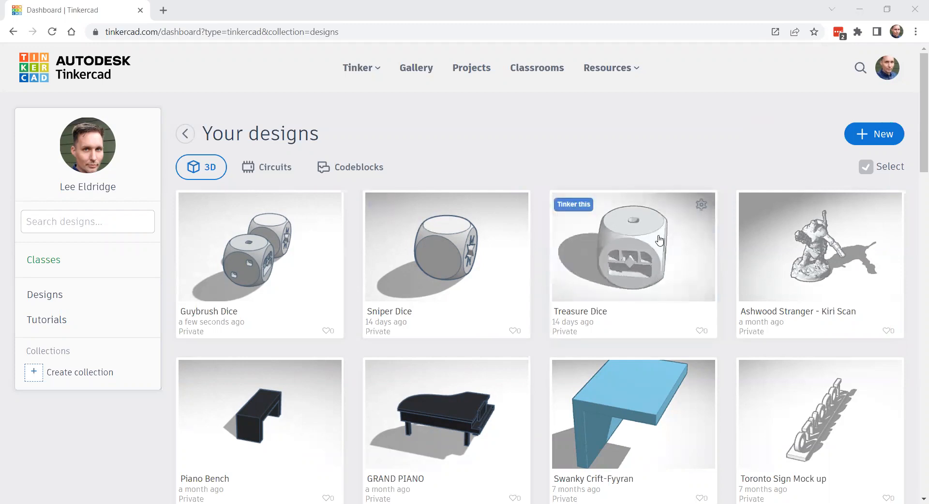
scroll(659, 239, down, 3)
scroll(652, 234, down, 9)
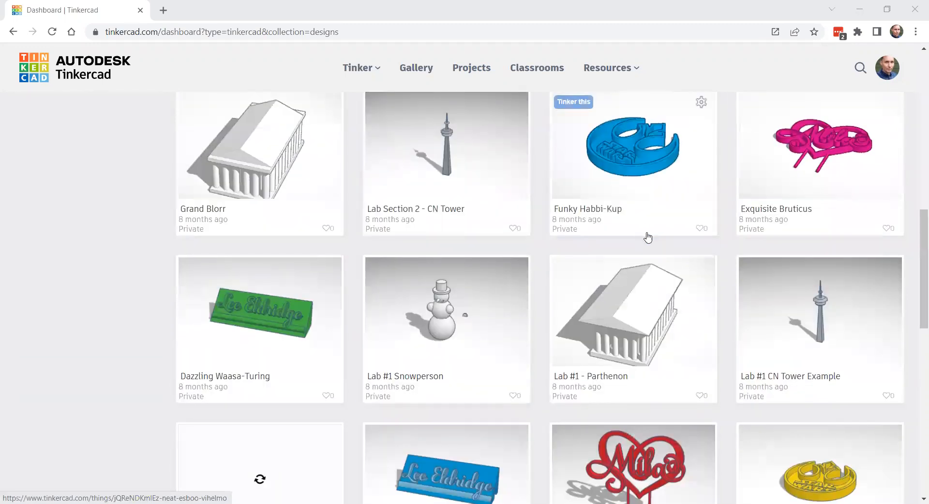
mouse_move(631, 278)
scroll(632, 277, up, 2)
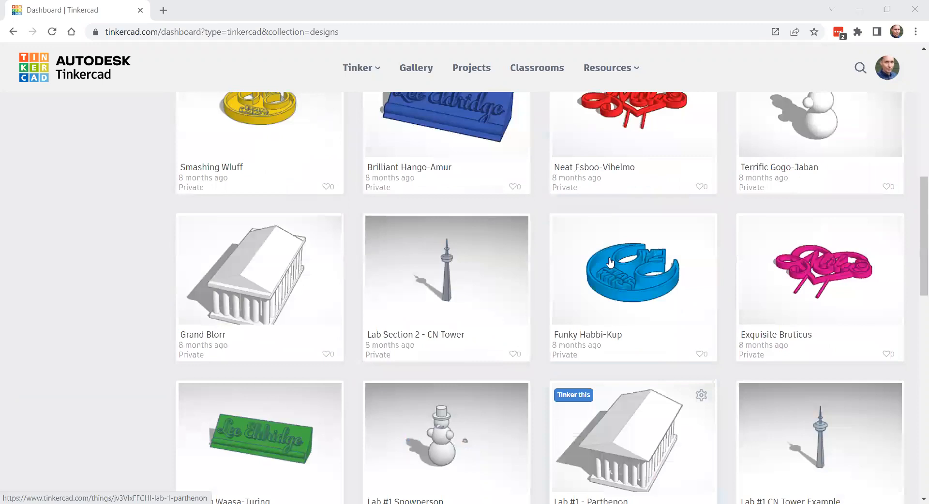
scroll(693, 246, up, 6)
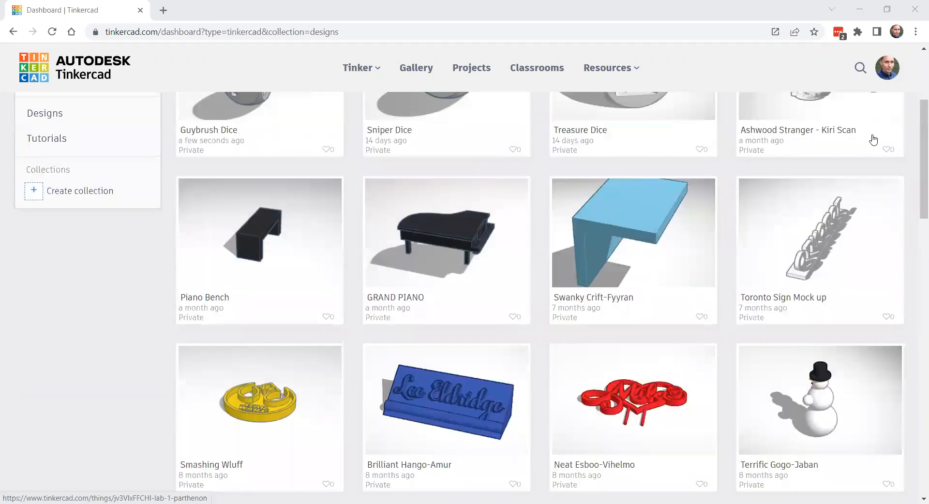
scroll(874, 140, up, 4)
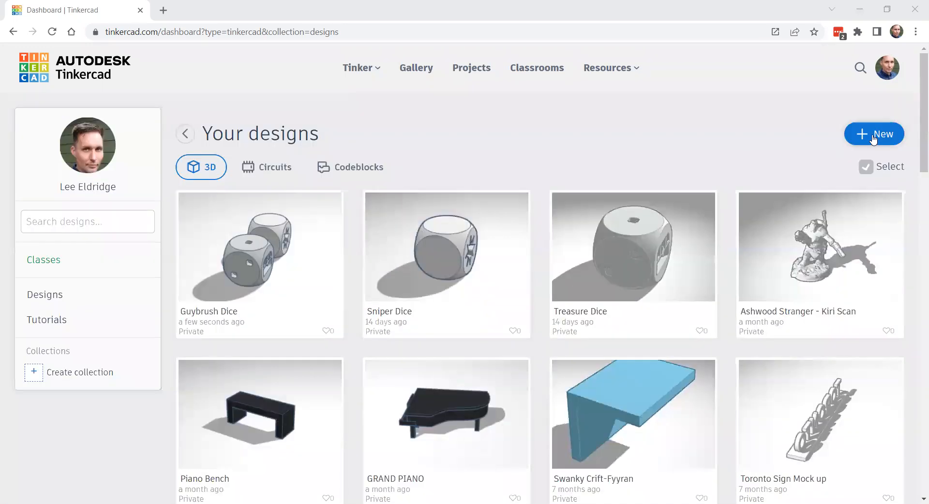
Step: Create a new 3D design and check the list of recent designs
click(874, 140)
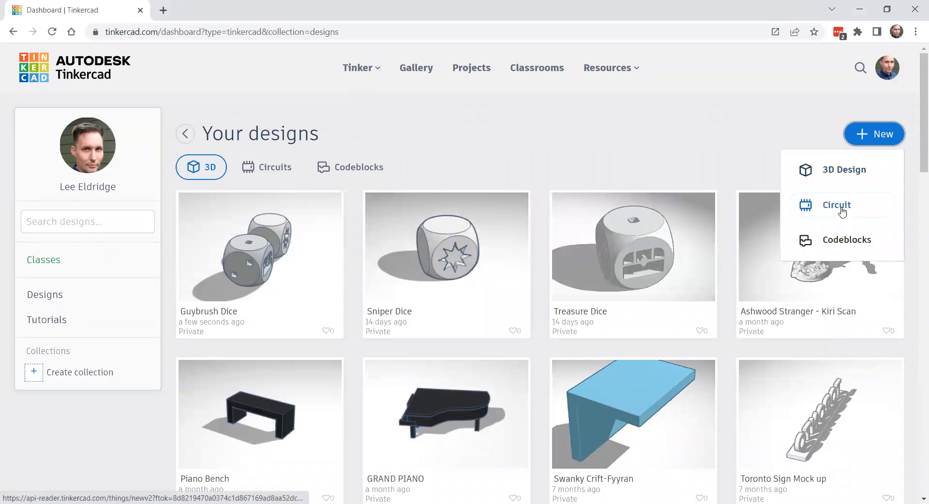
click(832, 172)
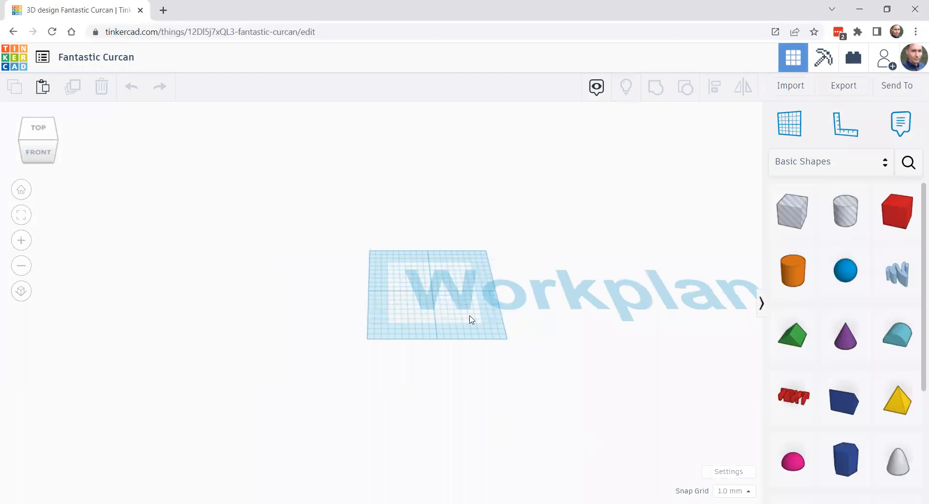
middle_drag(508, 294, 433, 315)
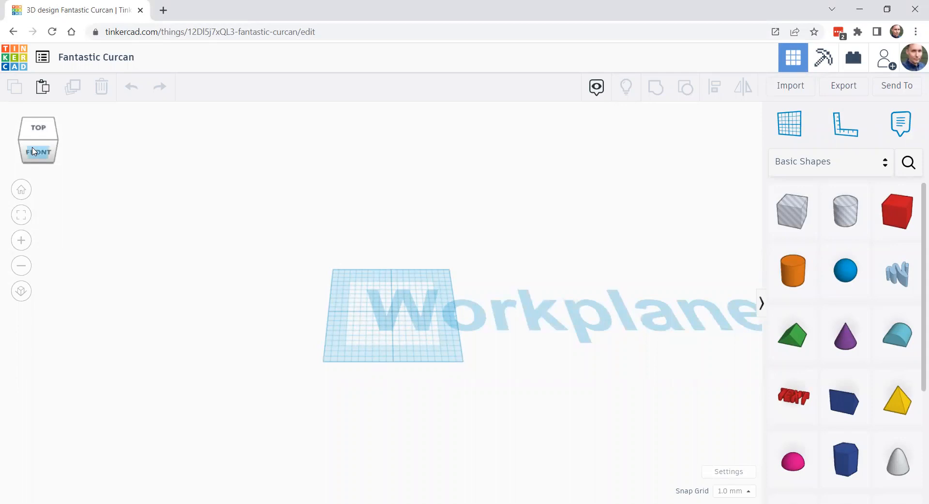
click(43, 59)
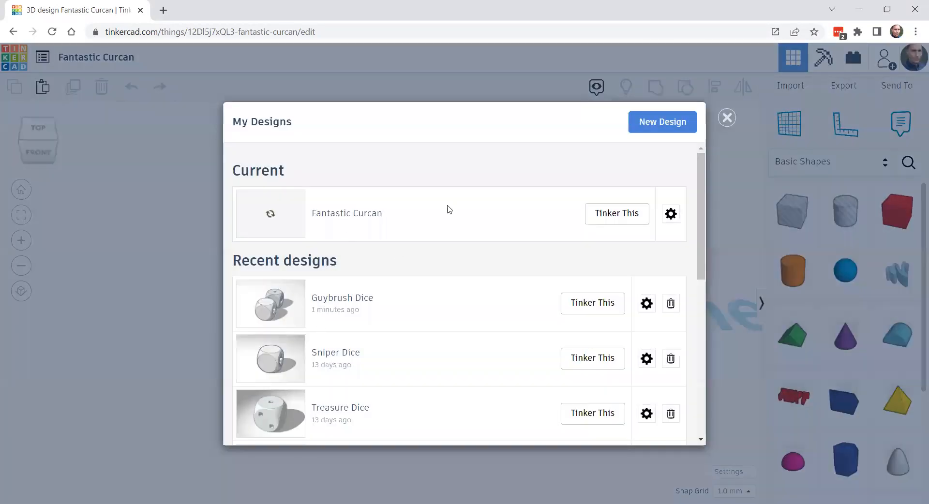
click(729, 120)
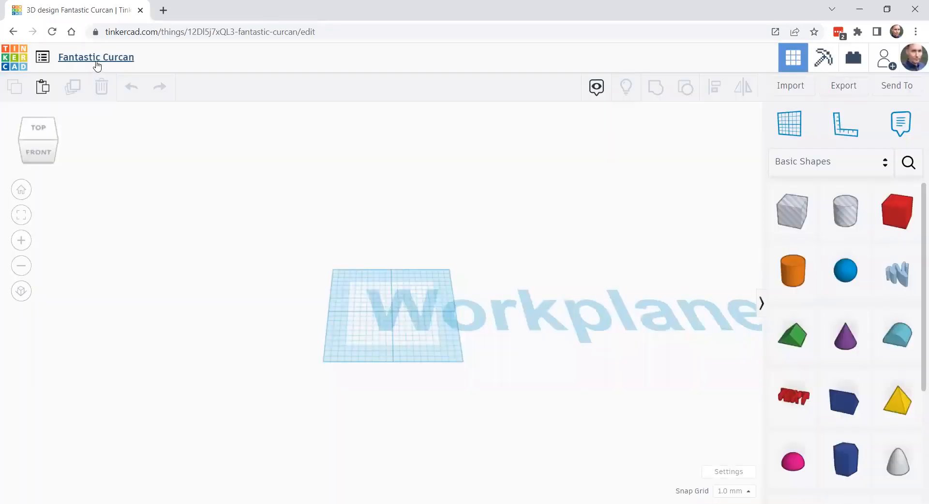
Step: Rename the design as Tinkercad Demo Video 1 and check the designs list again
click(127, 58)
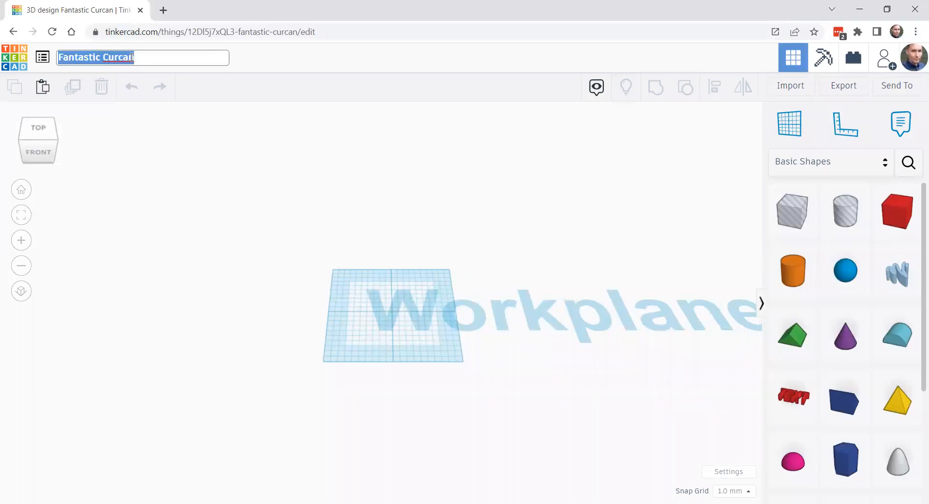
text(Tinkercad Demo Video)
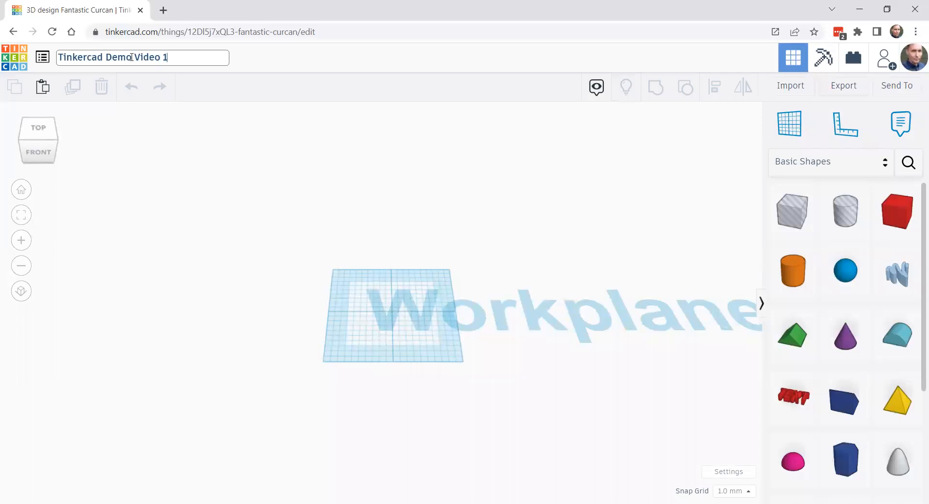
text( 1)
click(266, 64)
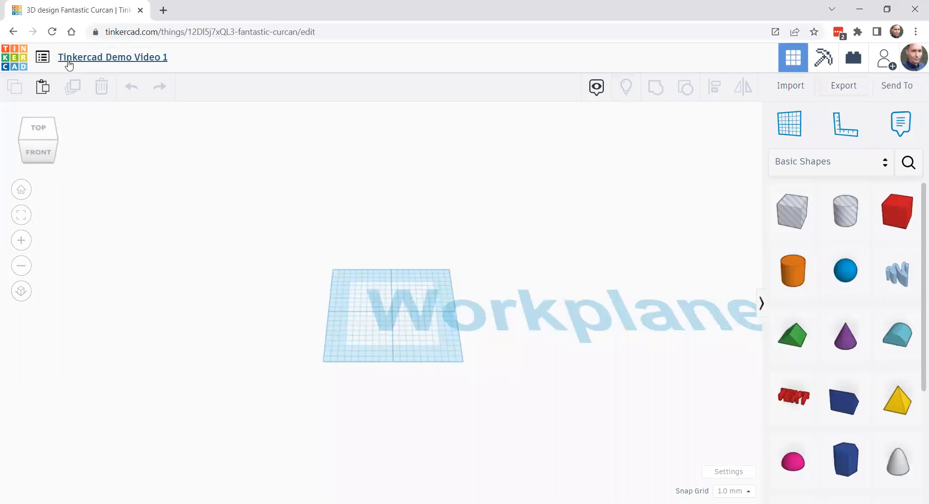
click(45, 59)
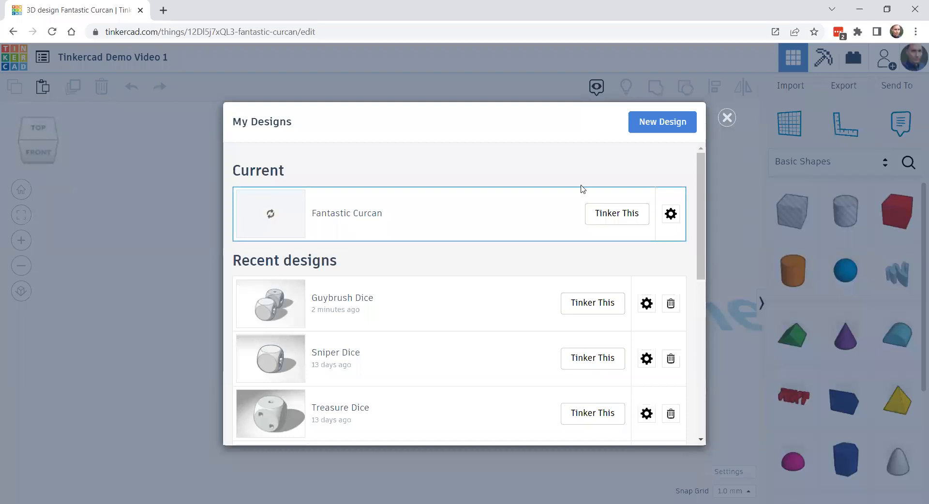
click(728, 119)
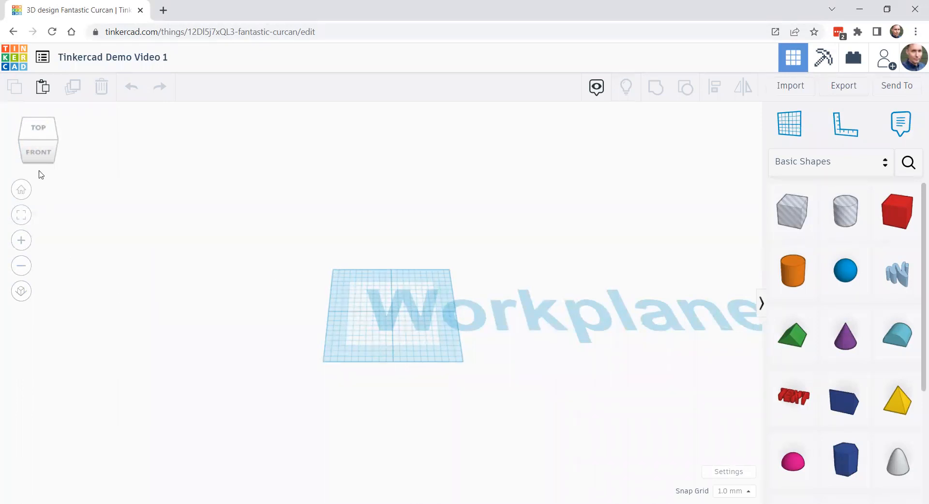
Step: Orbit and zoom around the empty workplane to inspect it from different angles
right_drag(409, 315, 434, 335)
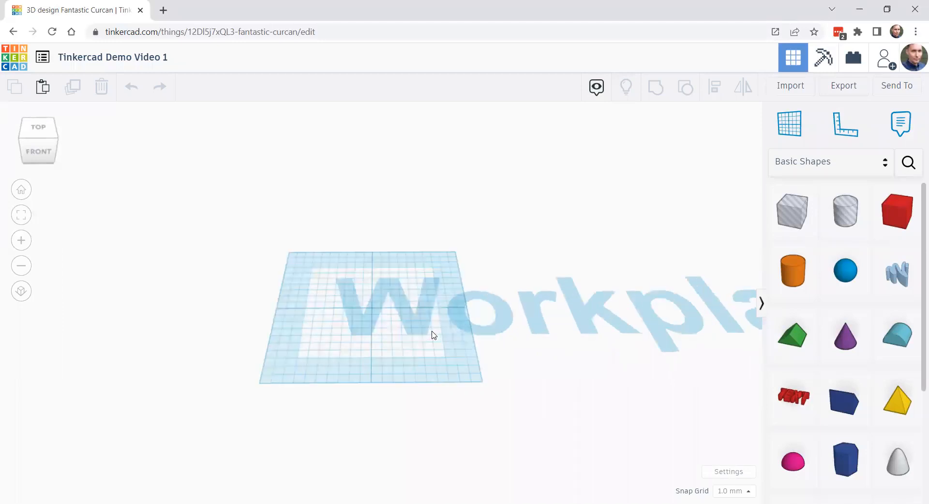
scroll(433, 333, up, 3)
right_drag(400, 274, 441, 273)
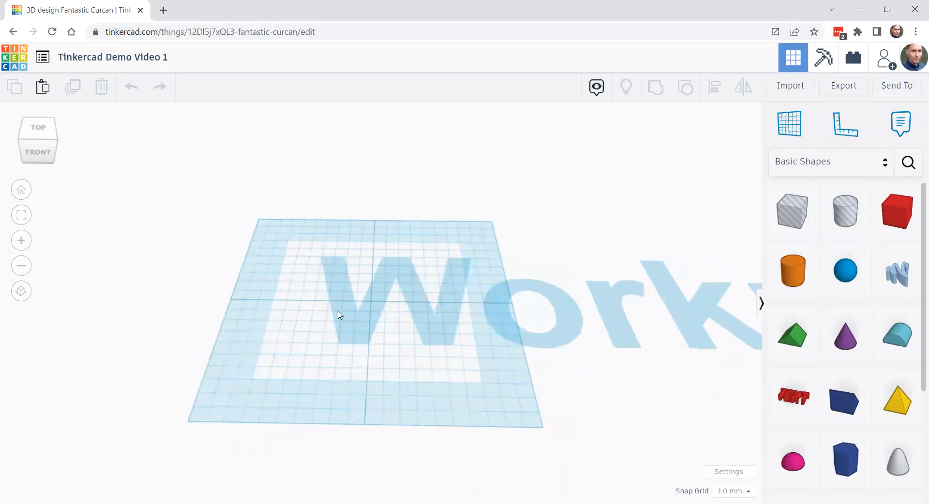
right_drag(340, 291, 391, 308)
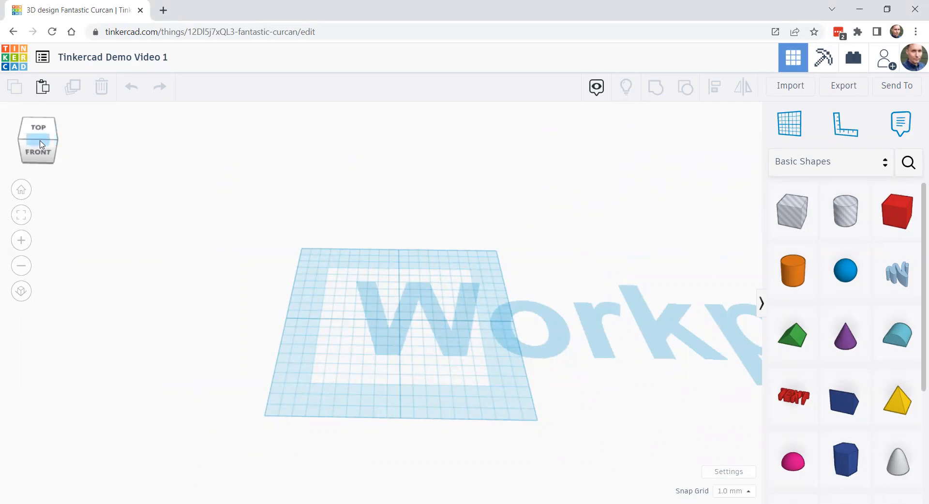
drag(55, 141, 100, 145)
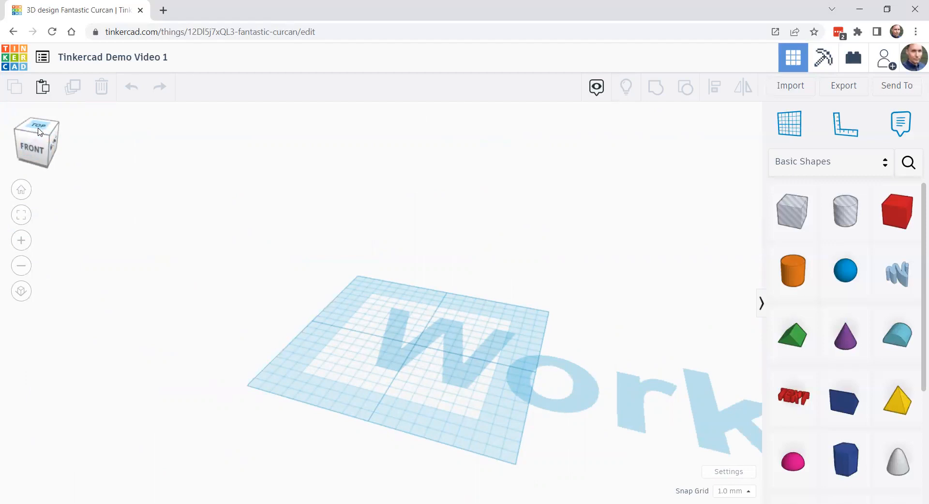
Step: View the workplane from the top and the front, and return to the home view
click(41, 130)
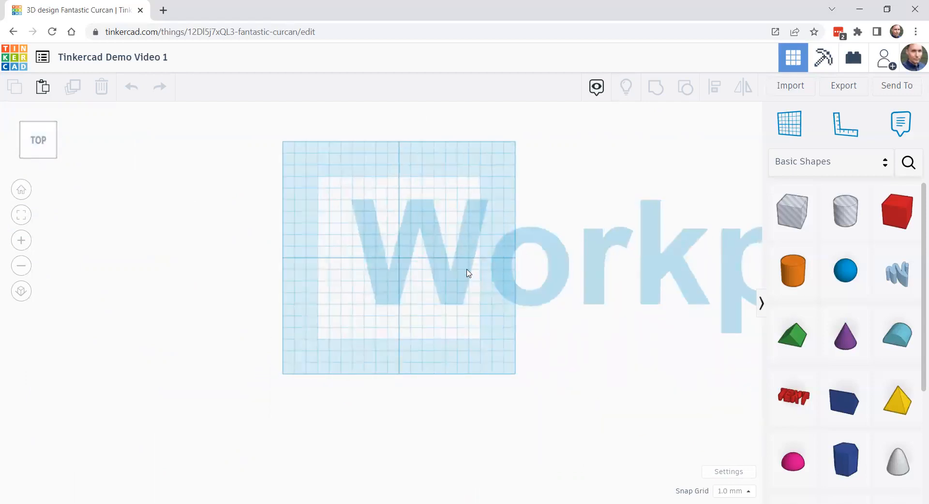
middle_drag(394, 320, 448, 342)
right_drag(471, 382, 106, 157)
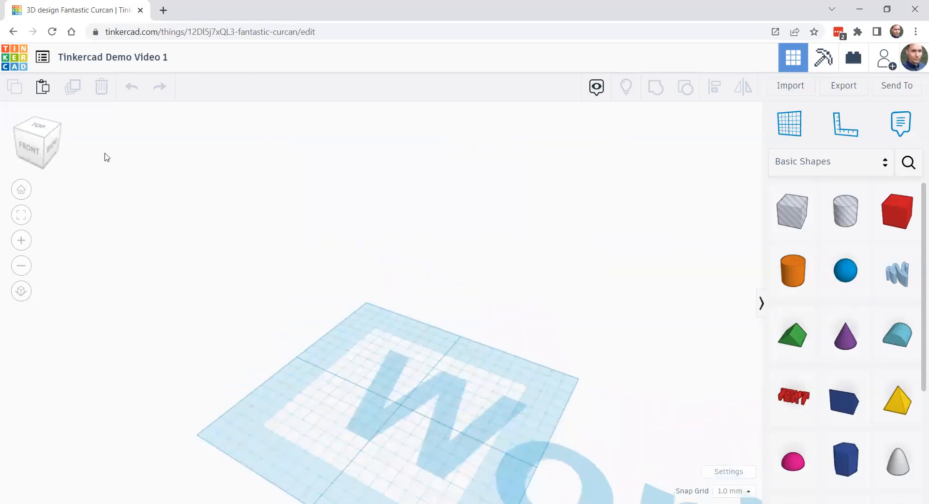
click(34, 152)
click(34, 152)
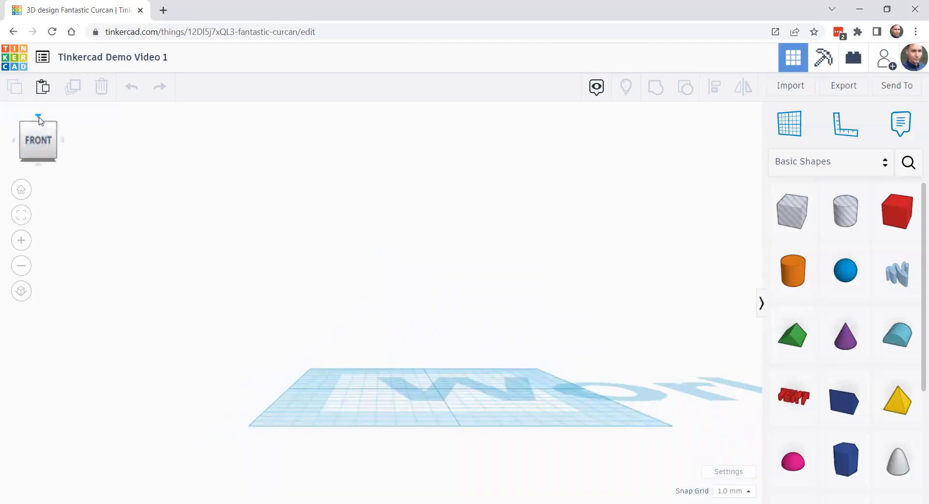
click(40, 123)
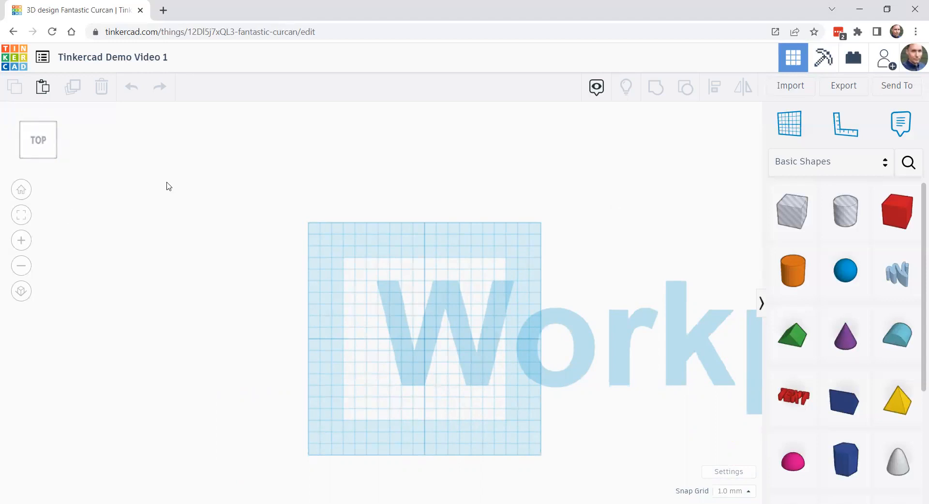
click(21, 190)
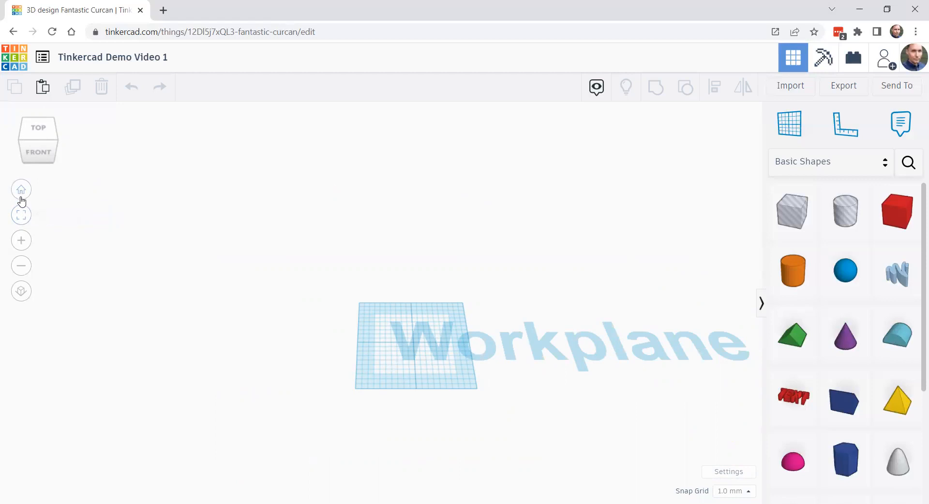
Step: Place a solid red box on the workplane and shrink it to about 7 mm near the centre
scroll(473, 357, up, 5)
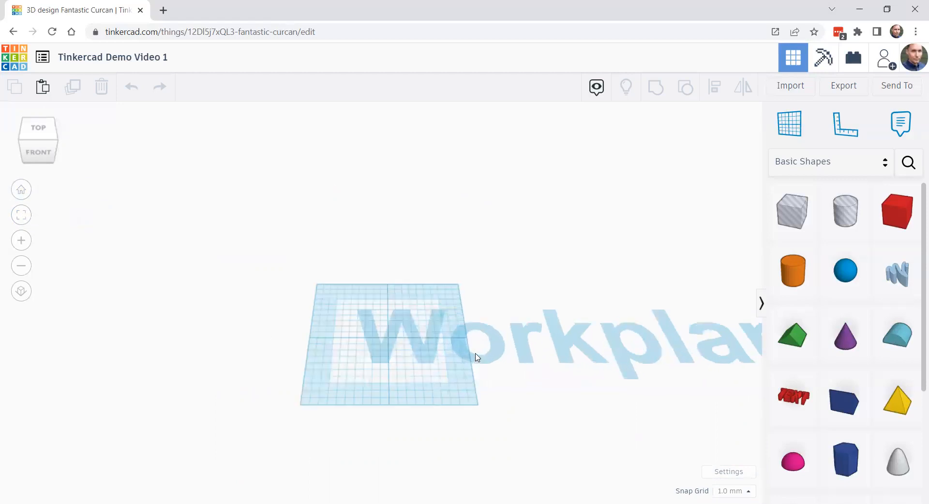
drag(916, 225, 347, 325)
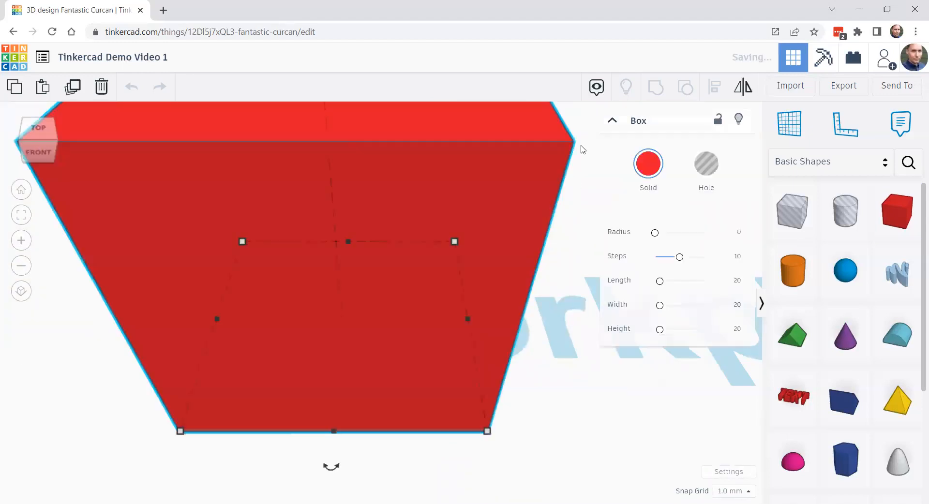
drag(452, 240, 358, 308)
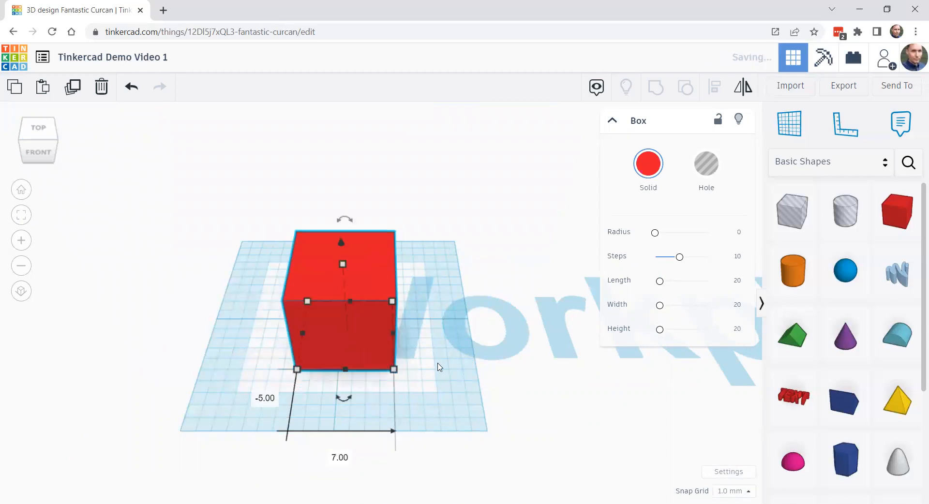
click(443, 368)
Step: Place a blue sphere on the workplane, scaled to roughly the box's size, and position it beside the box
drag(847, 279, 559, 379)
scroll(478, 422, down, 4)
drag(434, 445, 527, 370)
drag(553, 333, 368, 400)
drag(431, 337, 451, 316)
click(508, 411)
right_drag(519, 415, 488, 394)
scroll(486, 390, up, 3)
middle_drag(441, 383, 567, 310)
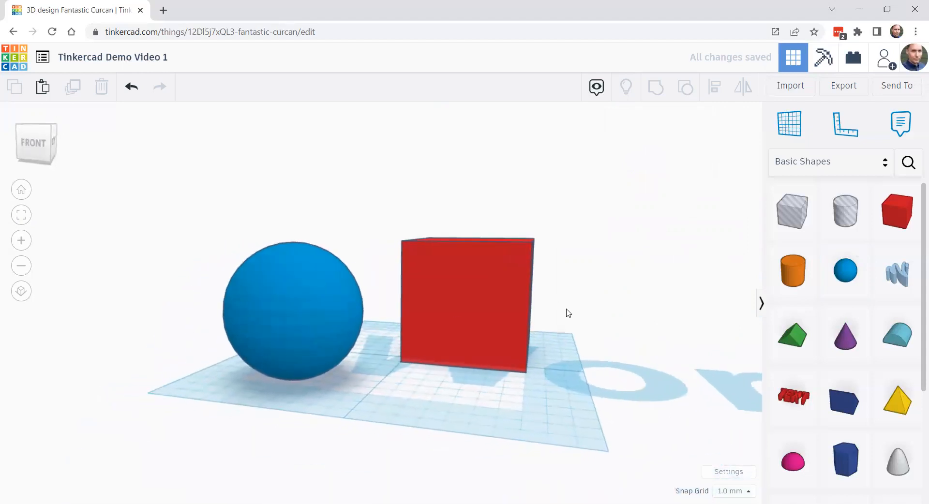
Step: Fit the view to the sphere and to the box in turn
click(330, 321)
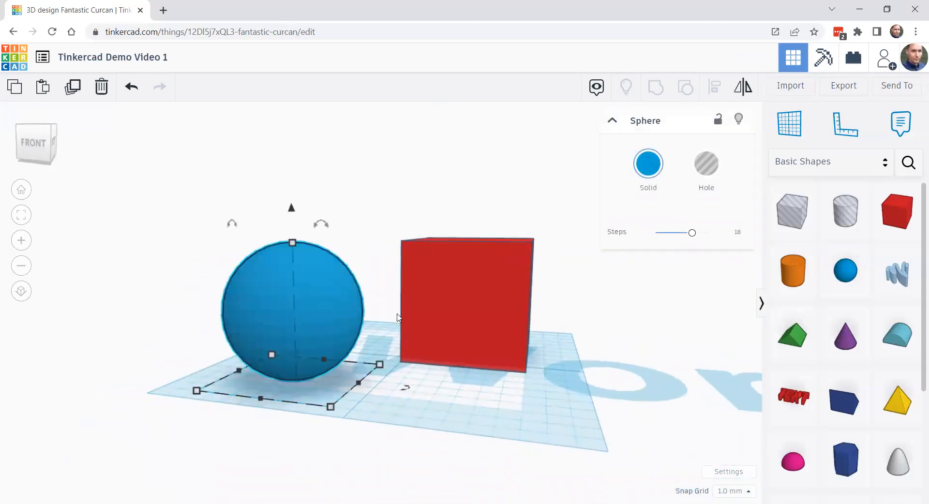
click(21, 216)
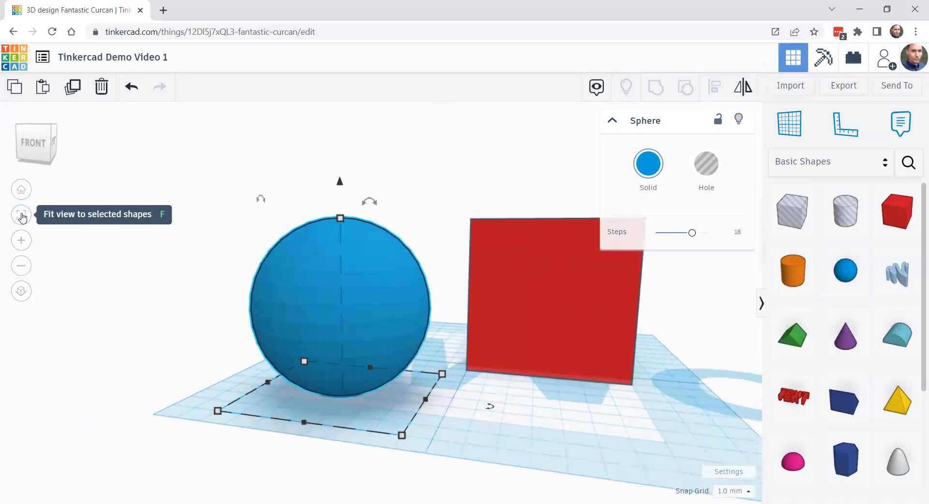
click(660, 330)
key(f)
scroll(415, 377, down, 6)
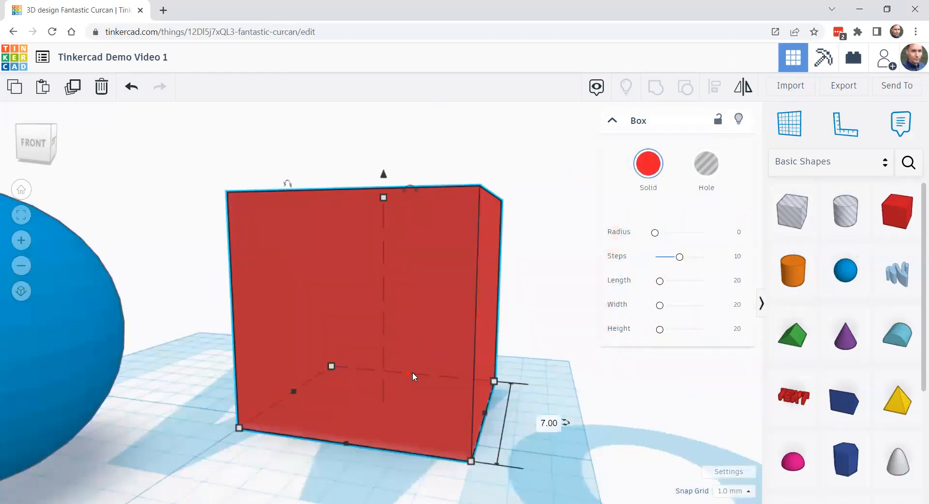
Step: View the shapes from the back, fitting the view to the sphere and to both shapes together
click(44, 132)
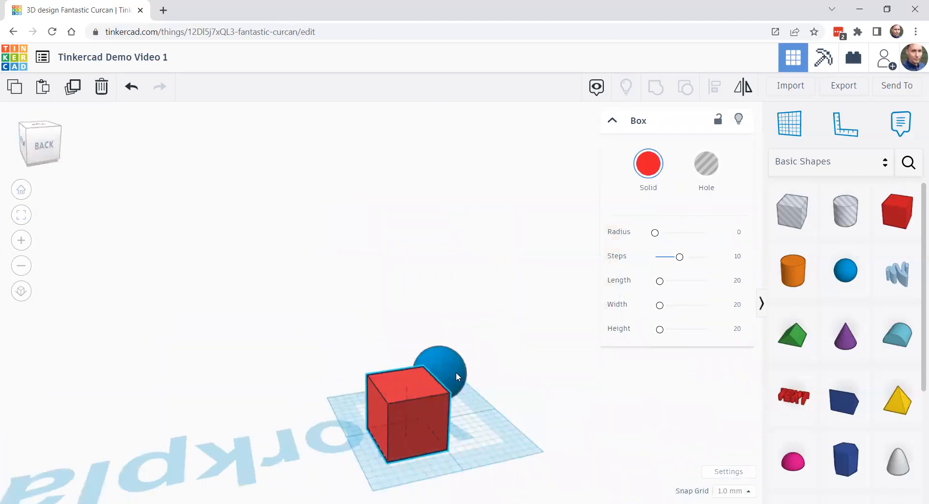
click(456, 373)
key(f)
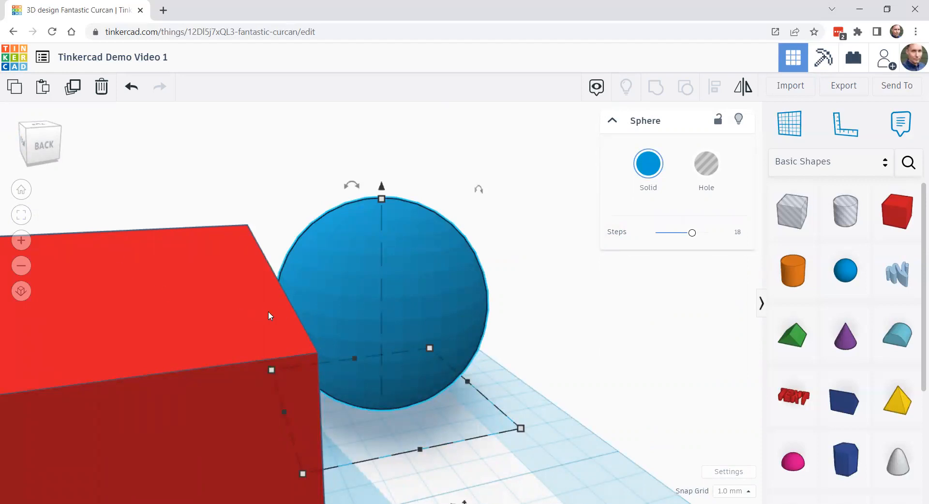
shift+click(241, 312)
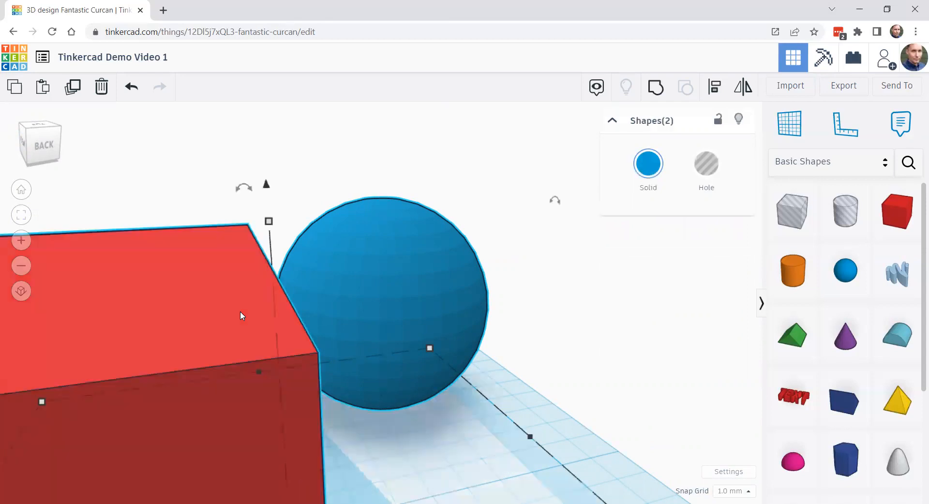
key(f)
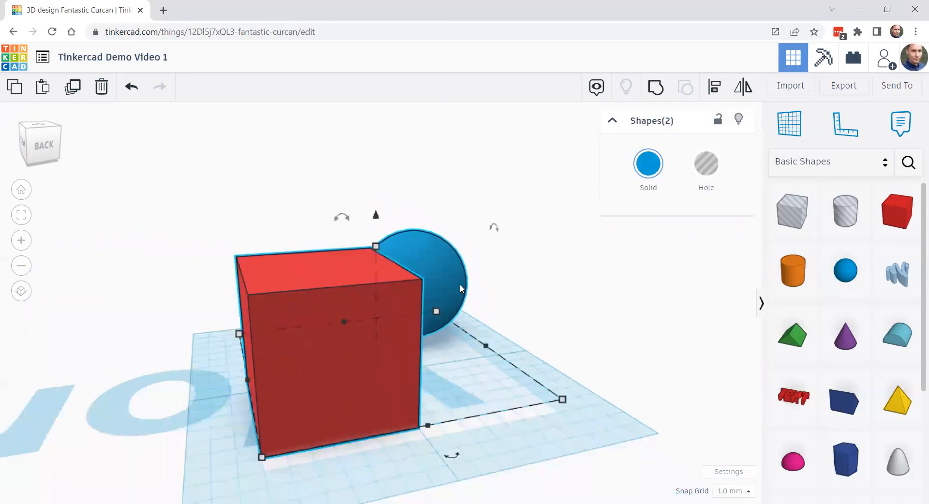
Step: Clear the selection and select the sphere and the box in turn, viewed from the front right
right_drag(566, 315, 578, 385)
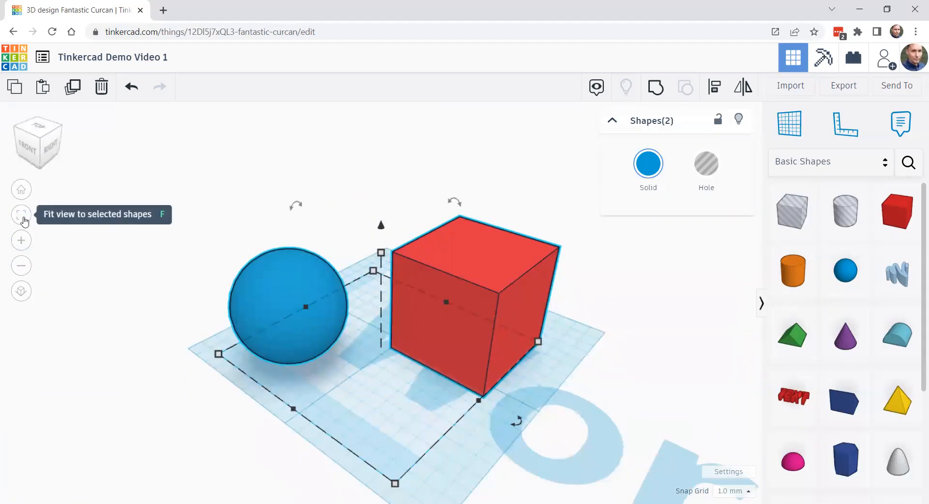
click(99, 309)
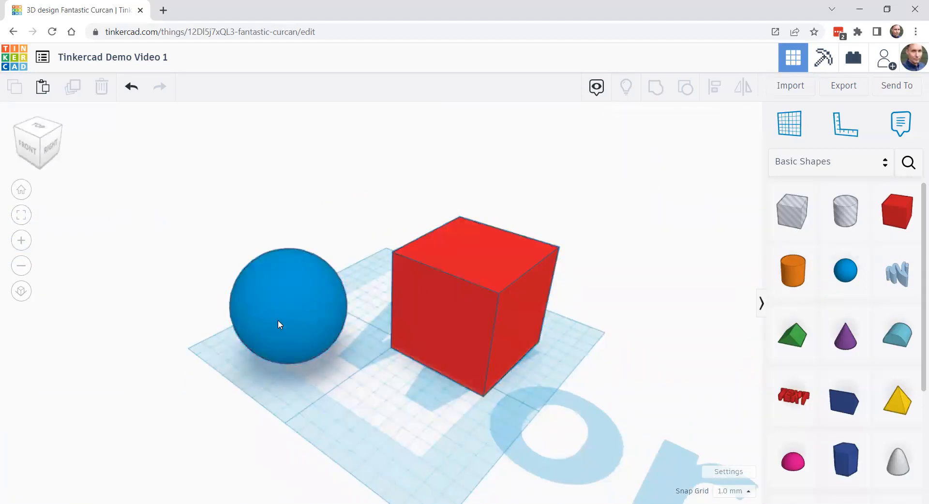
click(278, 320)
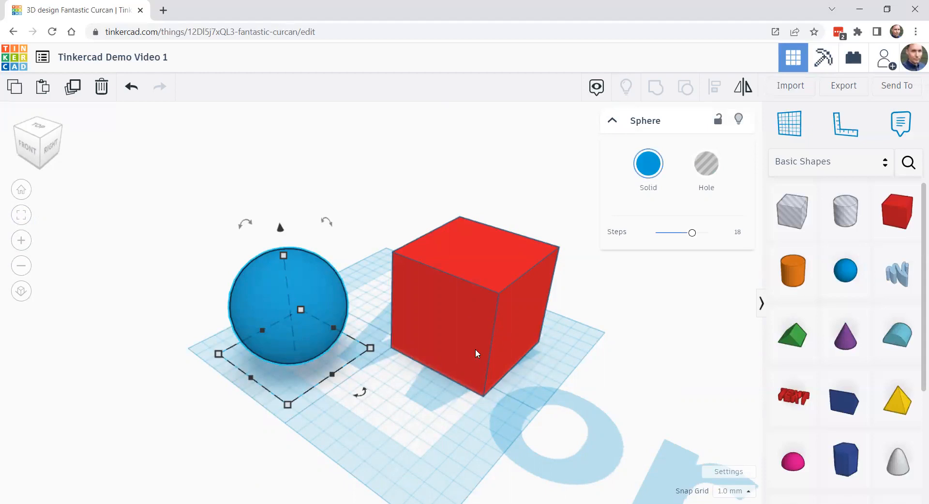
click(486, 319)
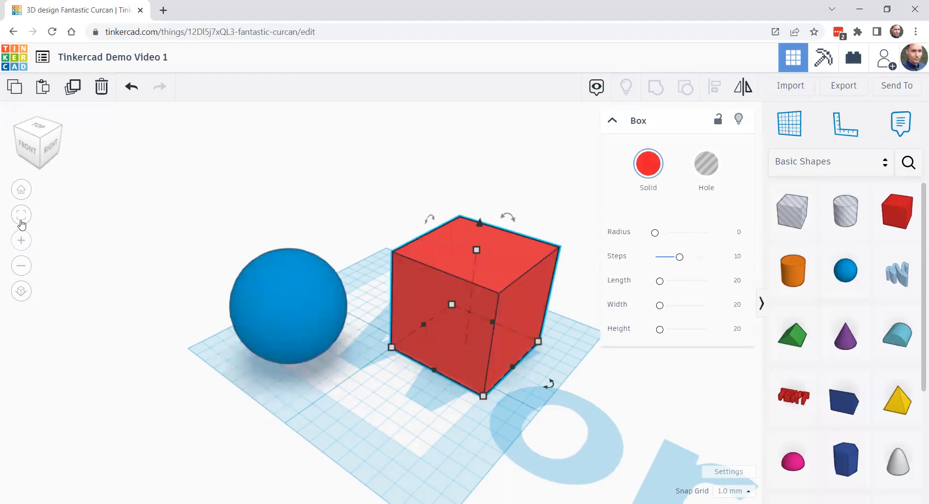
Step: Zoom the view out from the two shapes and back in, and orbit towards their front
click(19, 193)
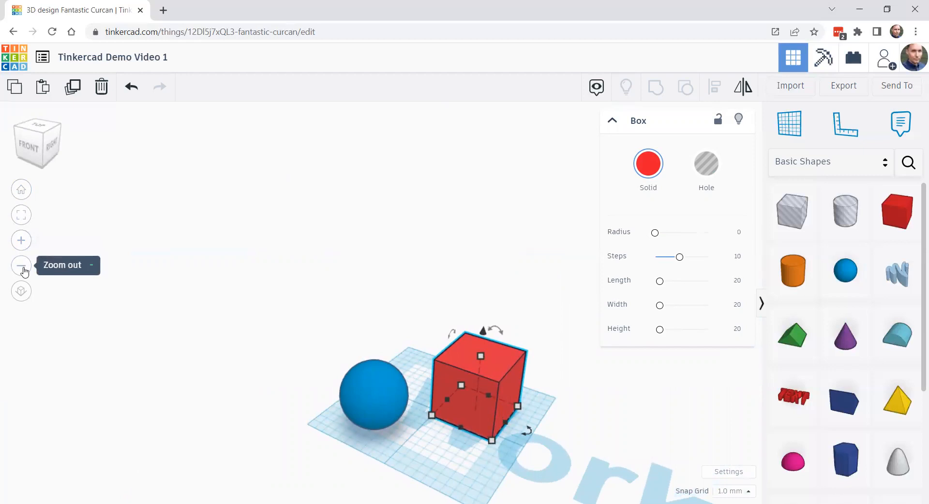
scroll(525, 295, down, 3)
right_drag(536, 369, 530, 355)
scroll(437, 327, up, 5)
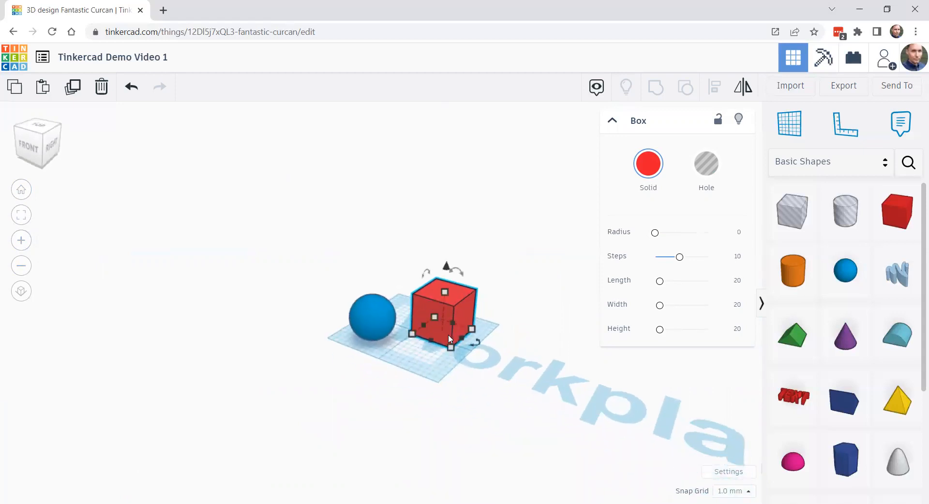
right_drag(401, 332, 436, 337)
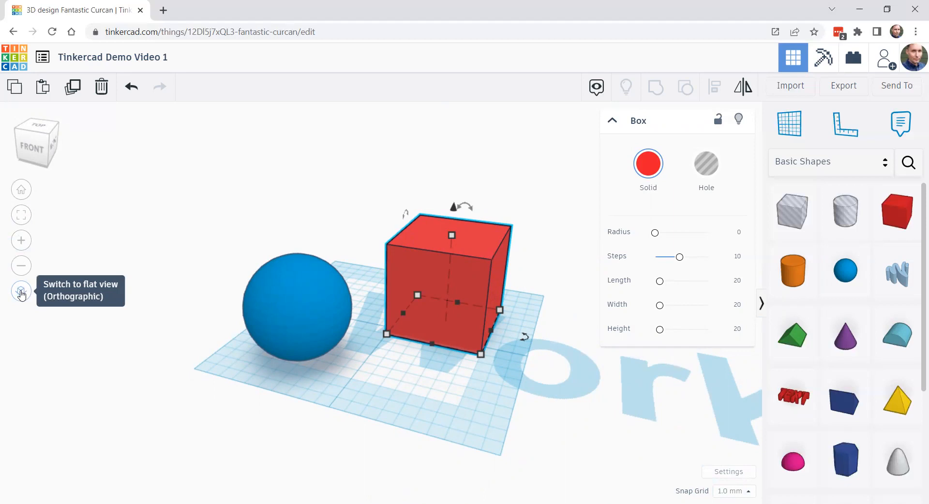
Step: Compare the shapes in orthographic and perspective projection, including a flat front view, and end in perspective
click(21, 292)
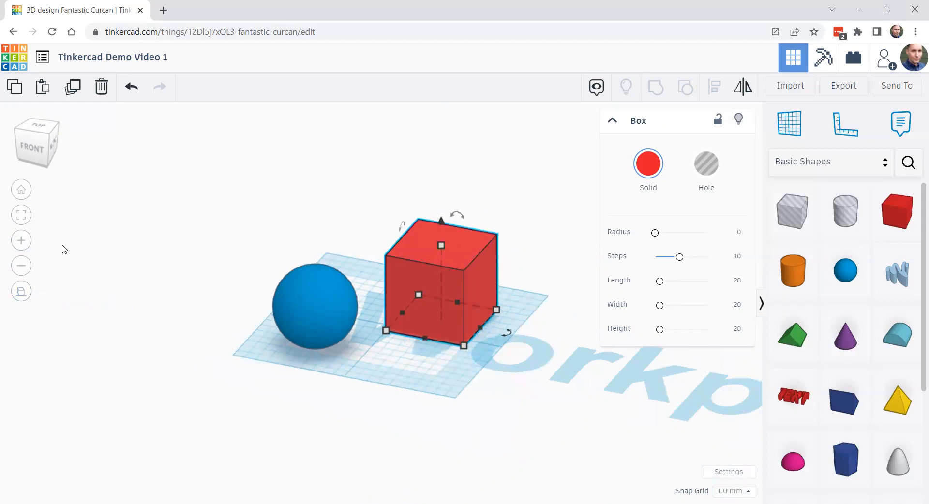
click(38, 159)
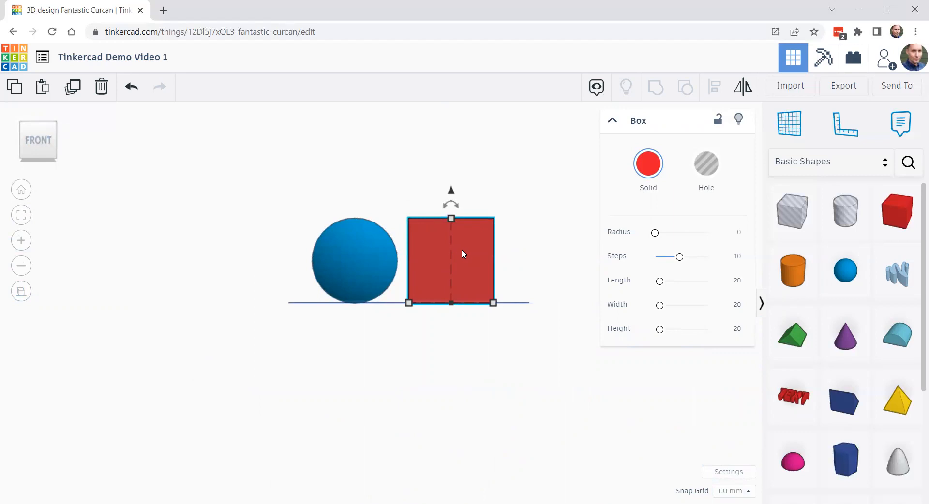
right_drag(521, 315, 378, 378)
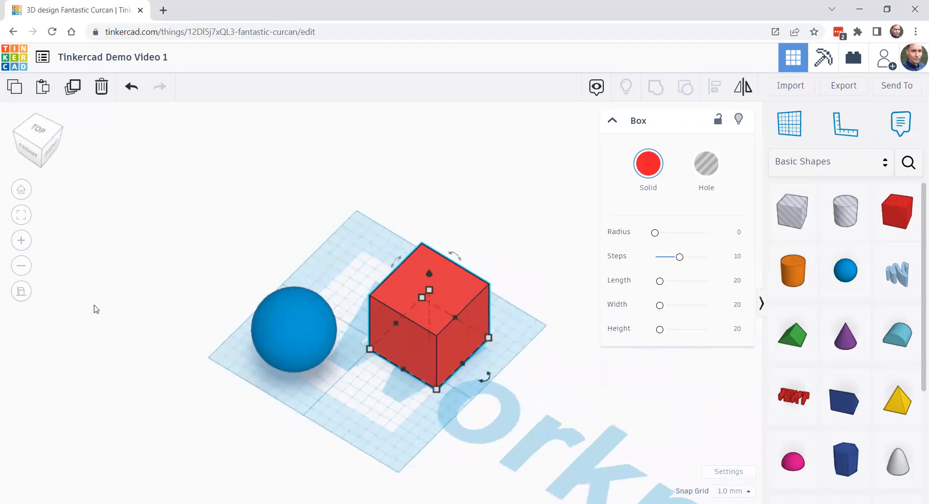
click(21, 293)
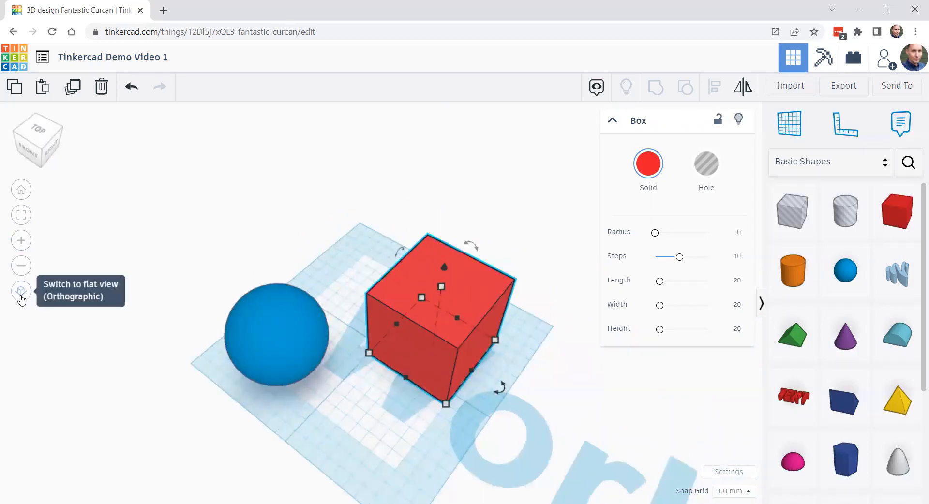
click(21, 292)
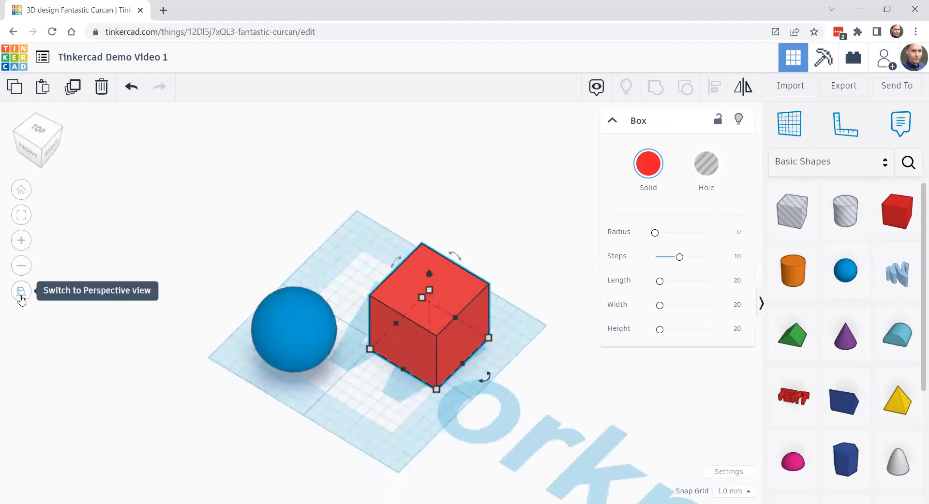
click(21, 292)
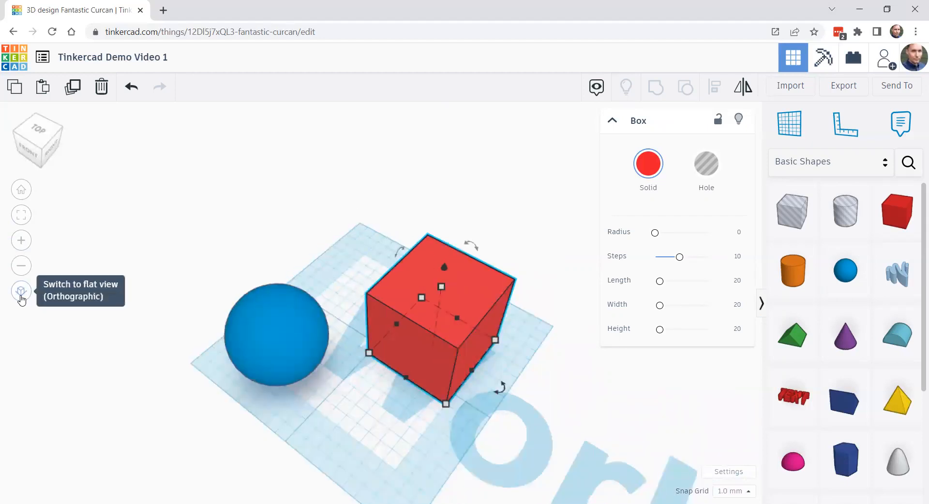
Step: Change the box's solid colour to the preset medium green
click(21, 190)
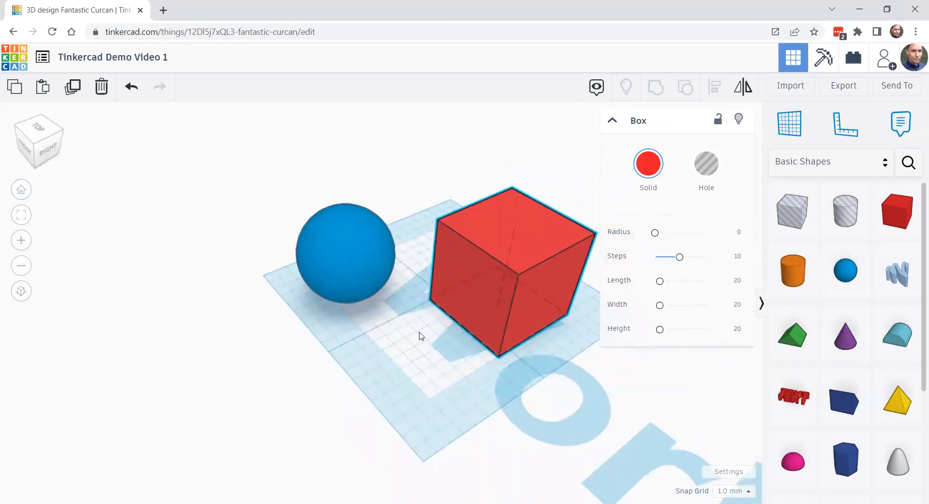
click(255, 357)
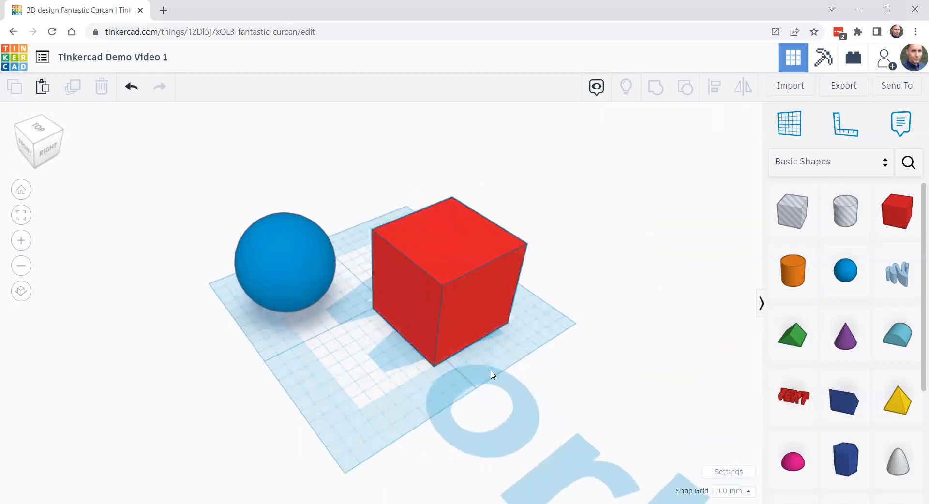
click(446, 264)
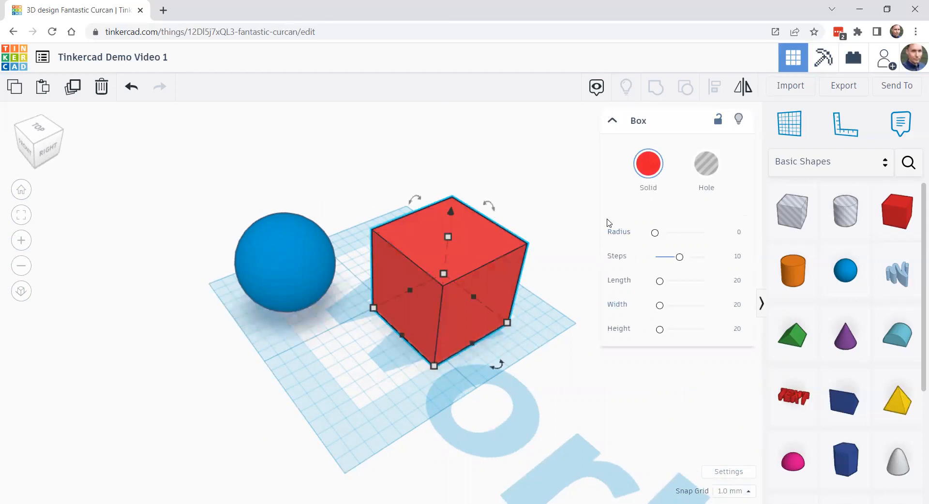
click(649, 167)
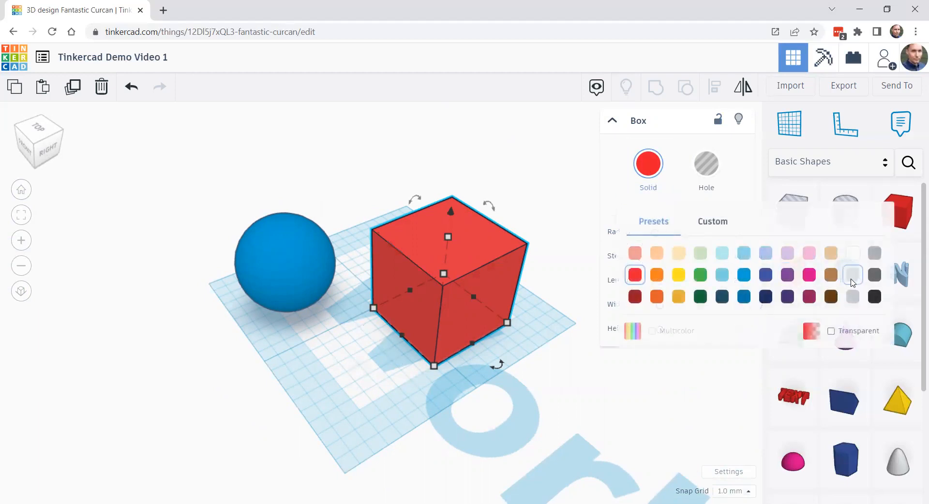
click(700, 276)
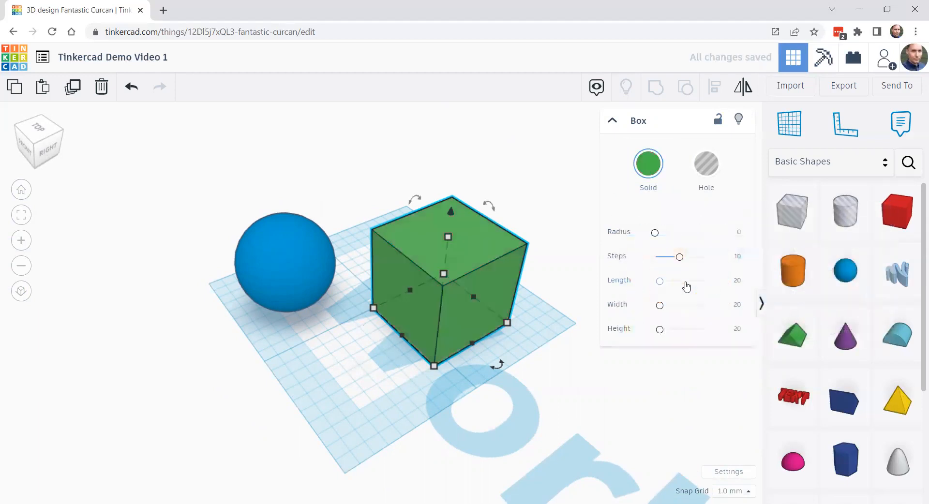
click(415, 297)
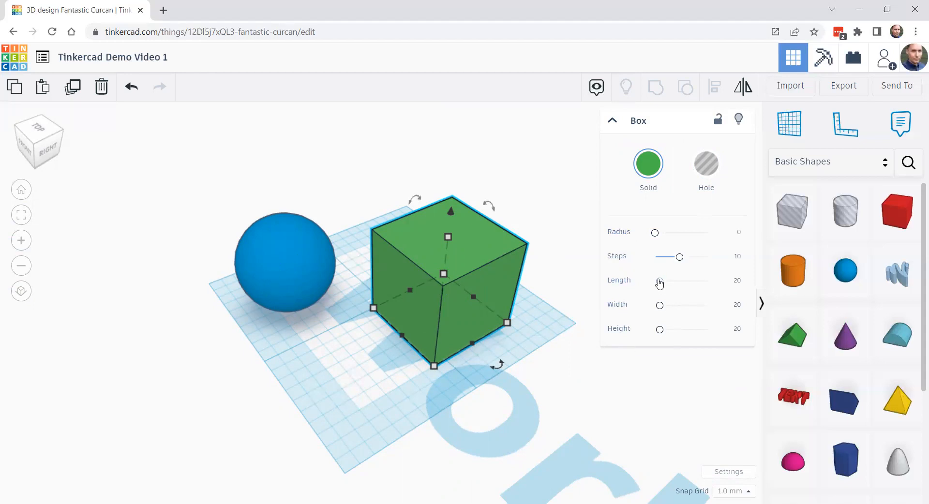
Step: Lower the sphere's Steps to 4 to view it faceted, and raise the value to 17 for a smooth surface
mouse_move(478, 348)
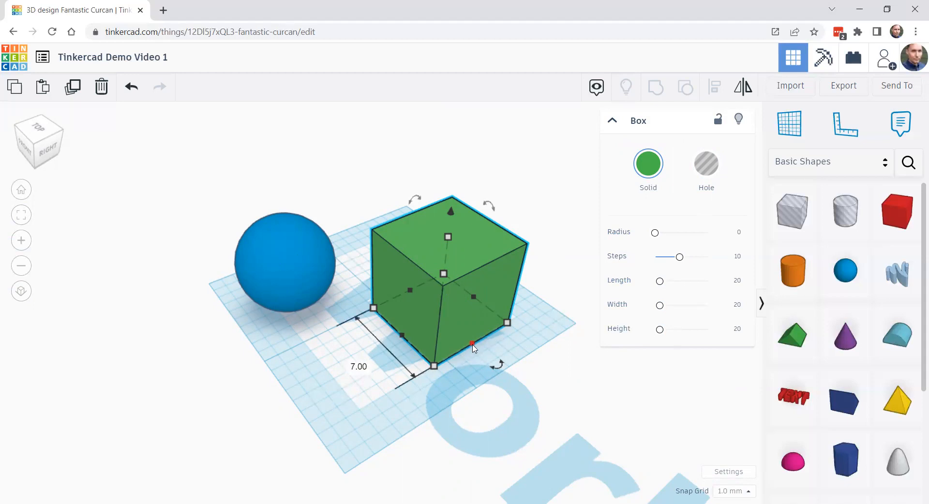
click(299, 266)
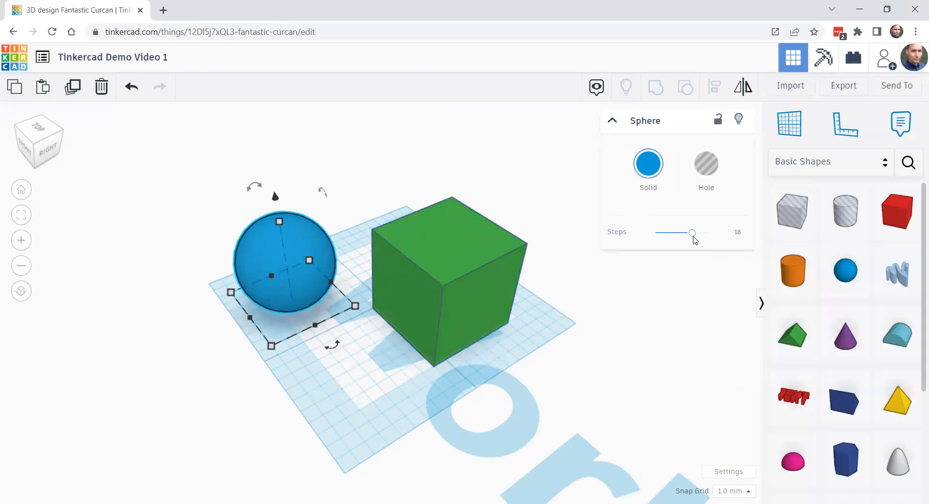
right_drag(294, 346, 408, 355)
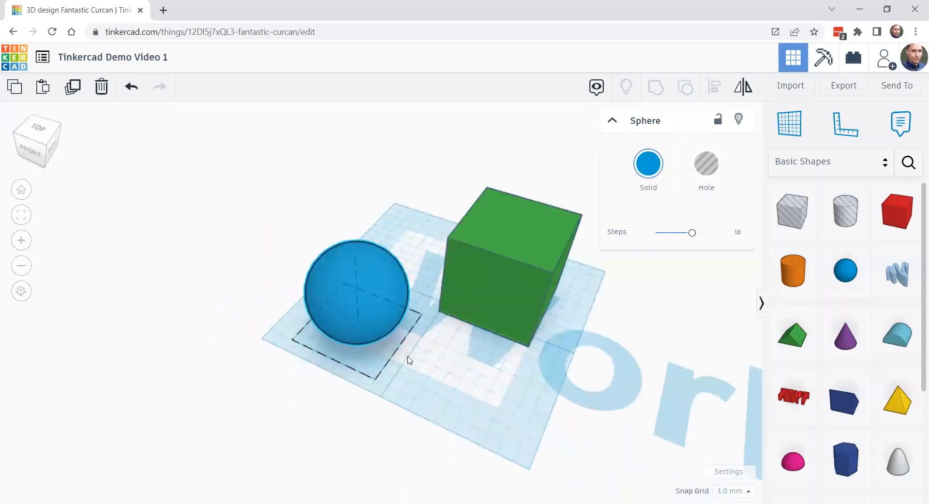
scroll(408, 356, up, 3)
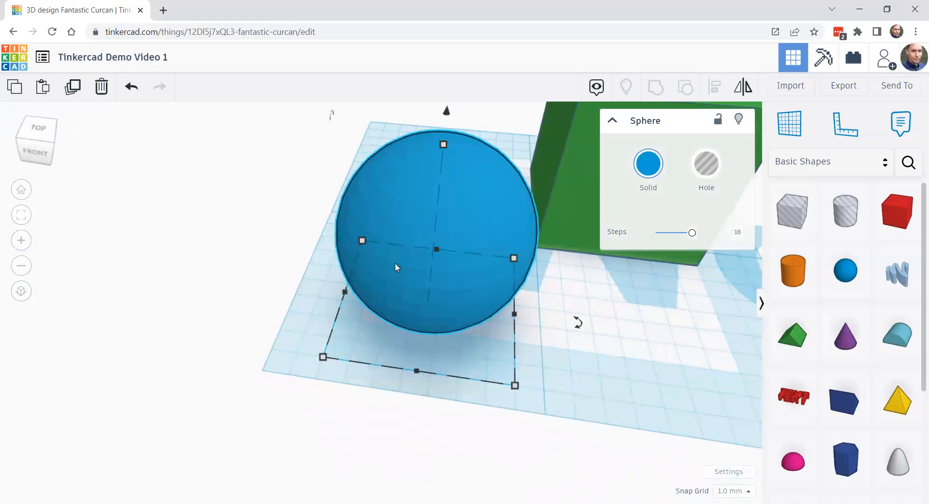
drag(701, 238, 658, 236)
right_drag(576, 322, 549, 287)
scroll(551, 287, down, 3)
right_drag(590, 345, 429, 377)
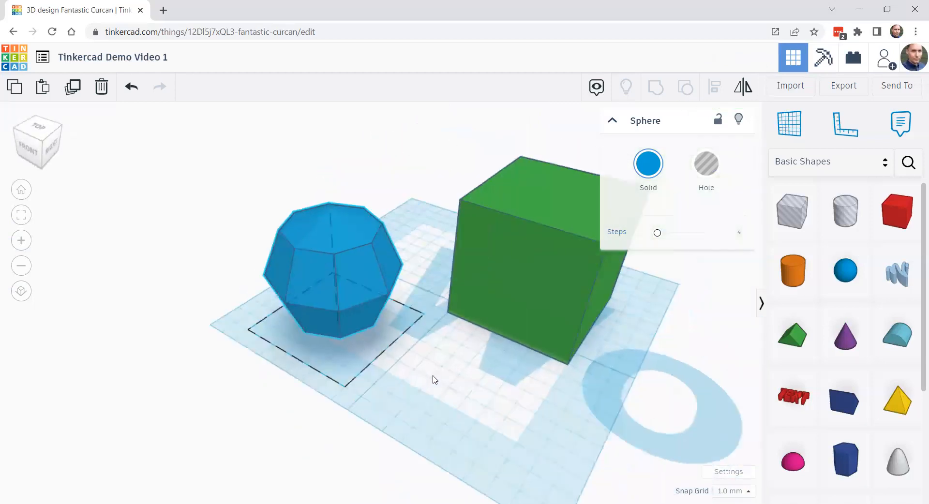
drag(669, 235, 690, 235)
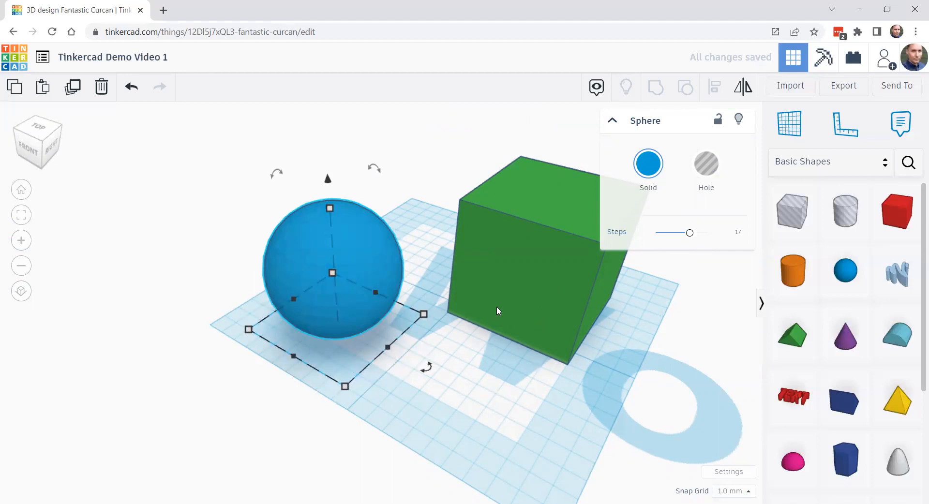
mouse_move(388, 348)
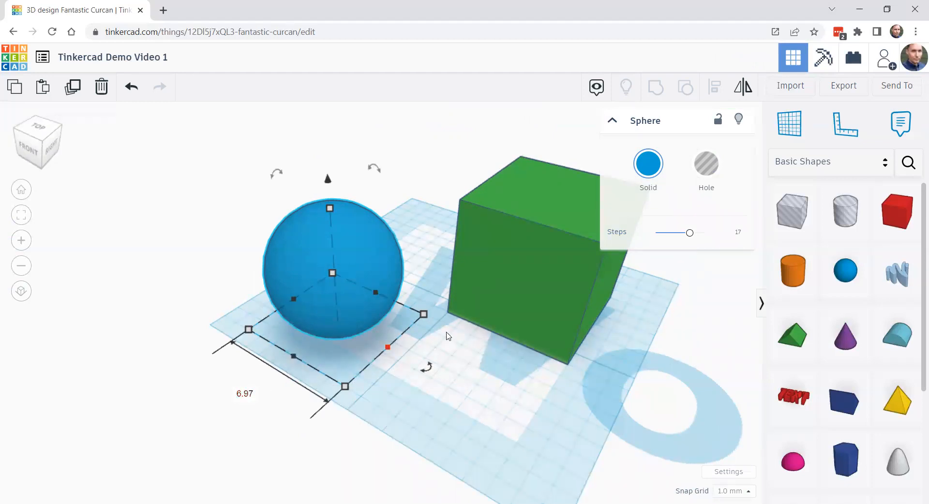
Step: Set the green box's height to 10 mm
click(498, 310)
scroll(521, 385, down, 2)
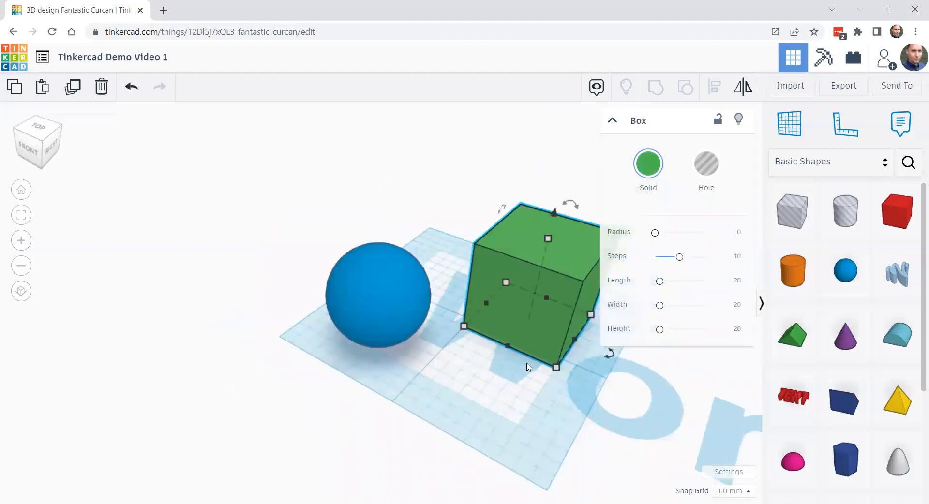
right_drag(582, 381, 549, 370)
middle_drag(549, 370, 381, 344)
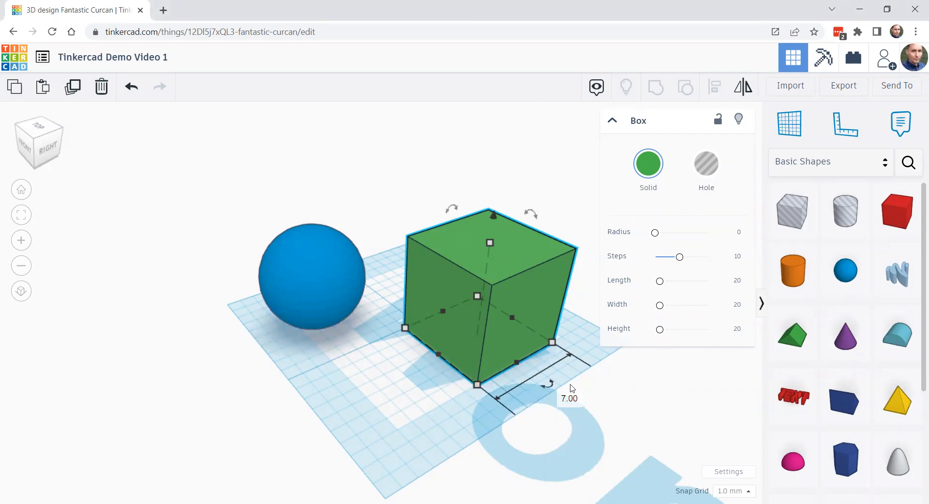
click(563, 306)
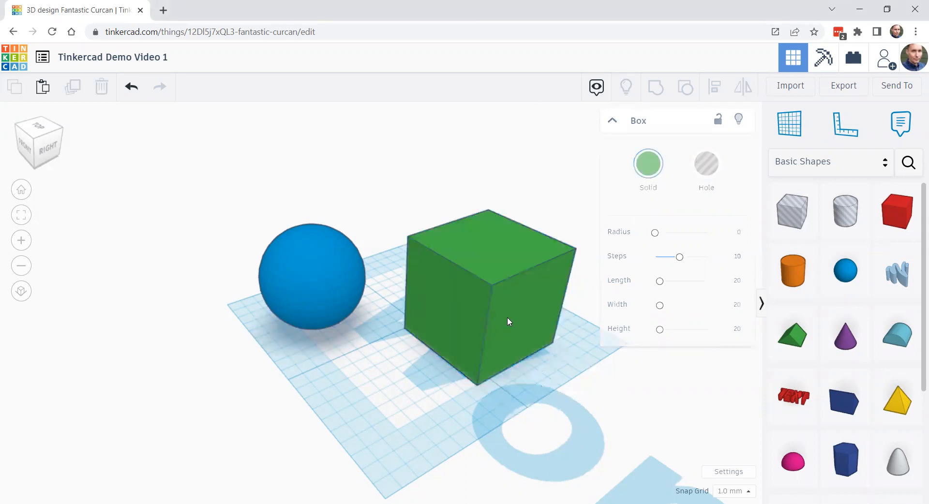
click(485, 328)
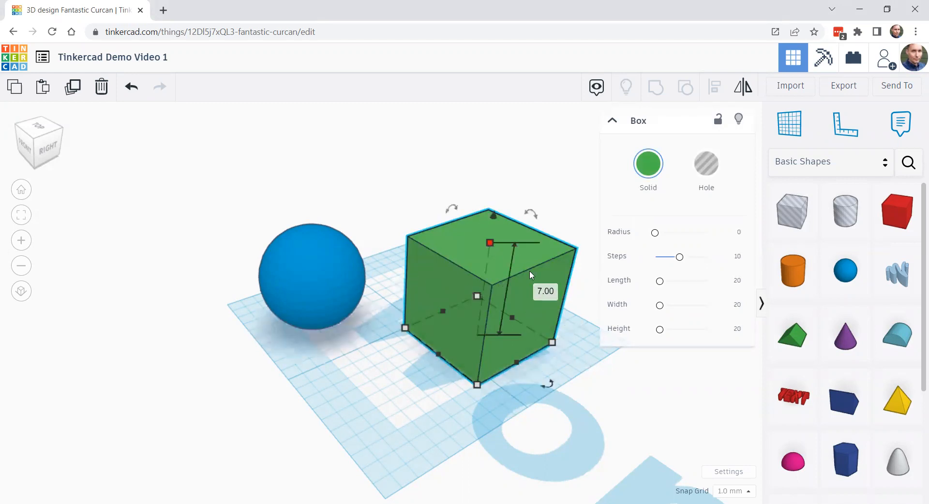
click(542, 293)
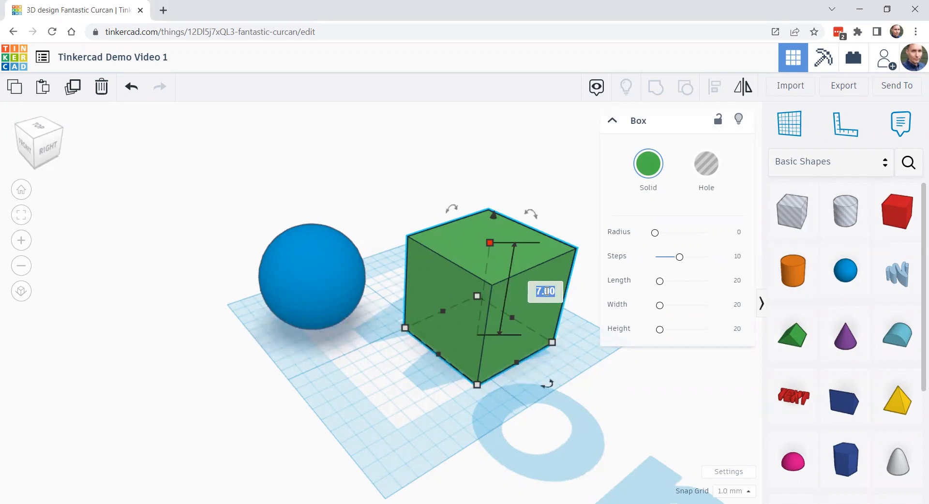
text(10)
key(Return)
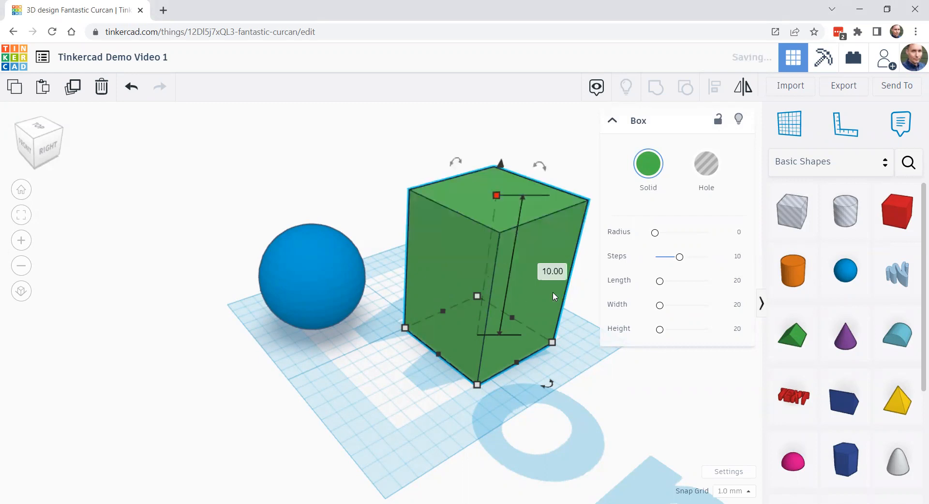
Step: Set the green box's width along its front edge to 9 mm
mouse_move(521, 367)
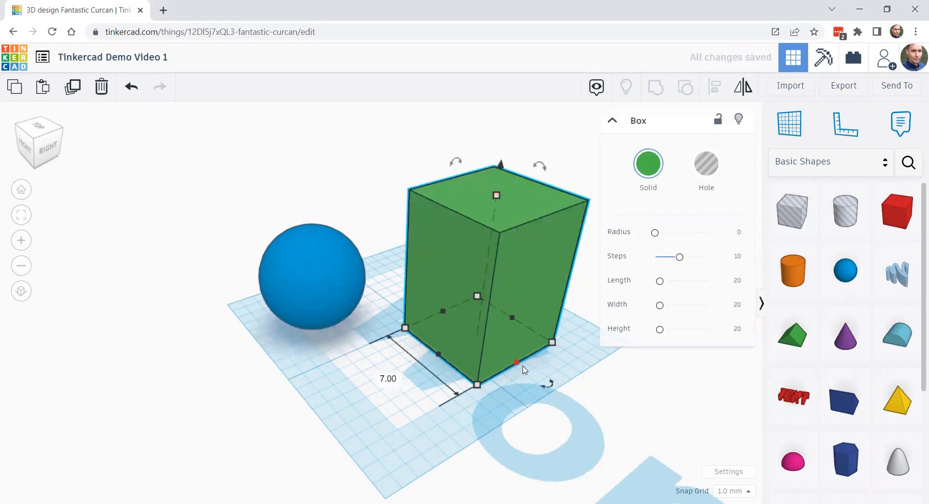
click(390, 379)
text(9)
key(Return)
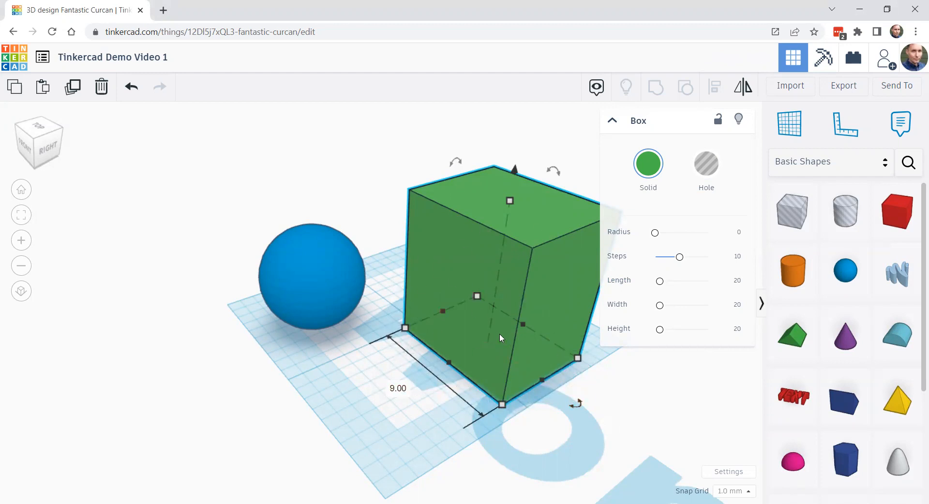
middle_drag(501, 335, 394, 330)
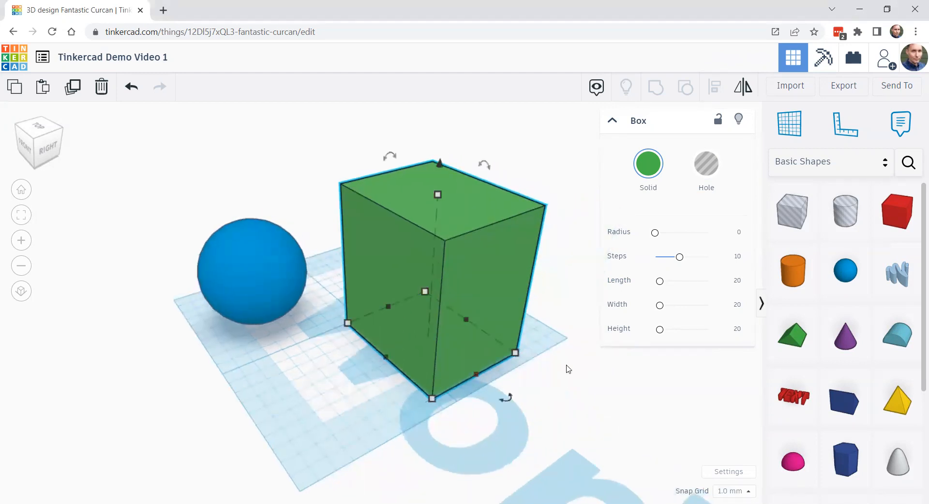
Step: Try a width of 8.5 mm for the blue sphere along its front edge, and undo the change
click(279, 283)
mouse_move(283, 339)
click(156, 354)
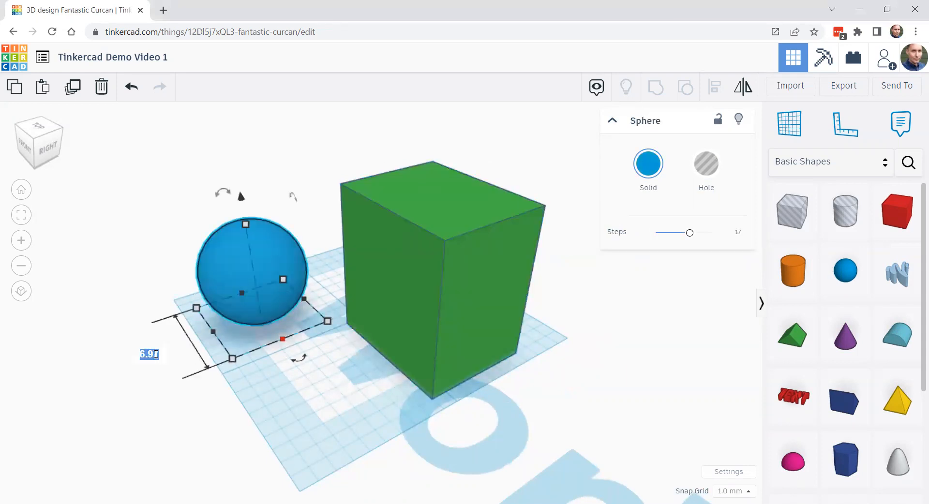
text(8.5)
key(Return)
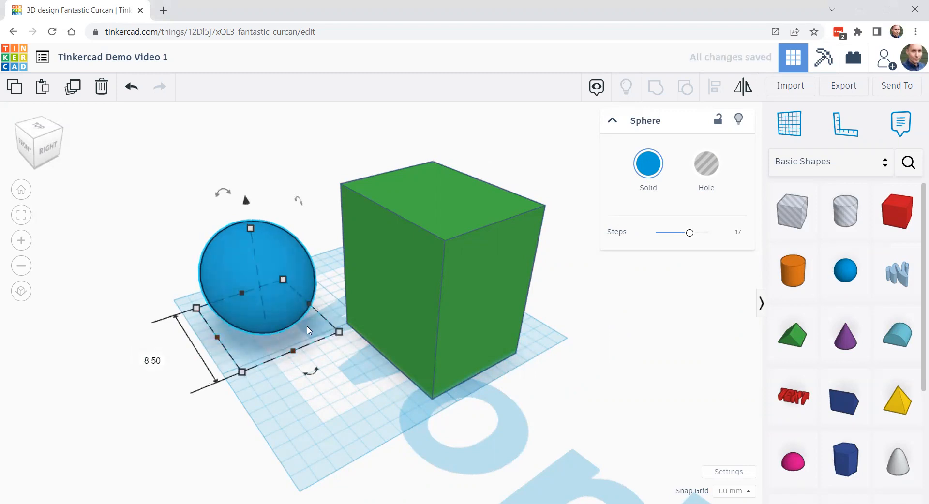
key(ctrl+z)
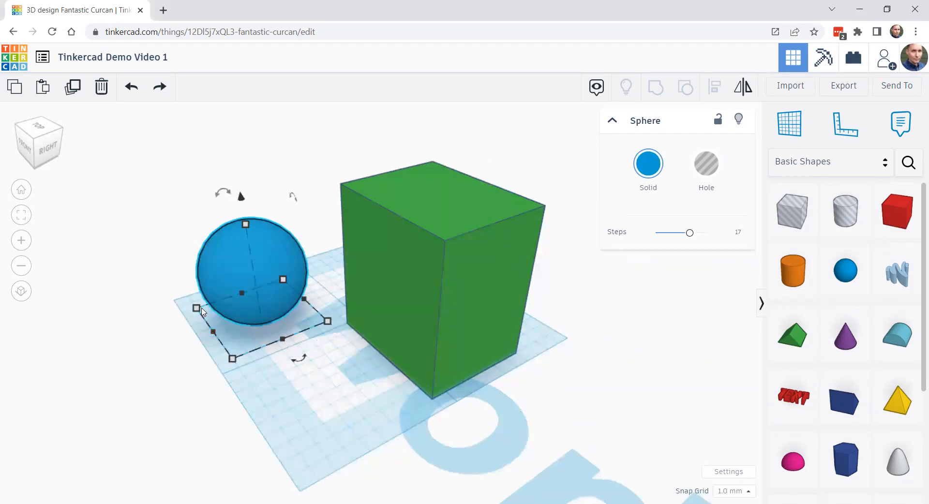
Step: Scale the sphere down proportionally to about 6 mm high, and try lifting it before dropping it back onto the workplane
mouse_move(197, 308)
mouse_down()
mouse_move(149, 302)
mouse_move(213, 312)
mouse_move(160, 305)
mouse_move(227, 325)
mouse_move(207, 294)
mouse_move(224, 318)
mouse_move(204, 310)
mouse_move(214, 310)
mouse_up()
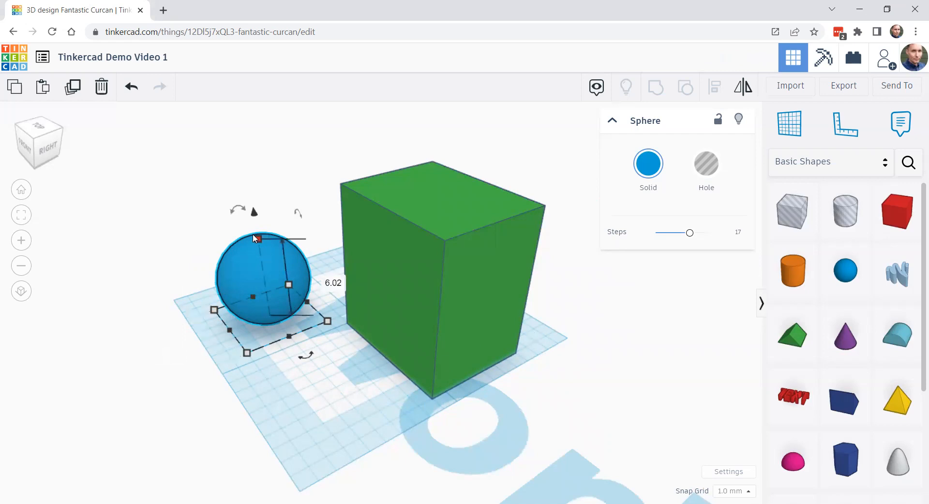
drag(255, 216, 301, 149)
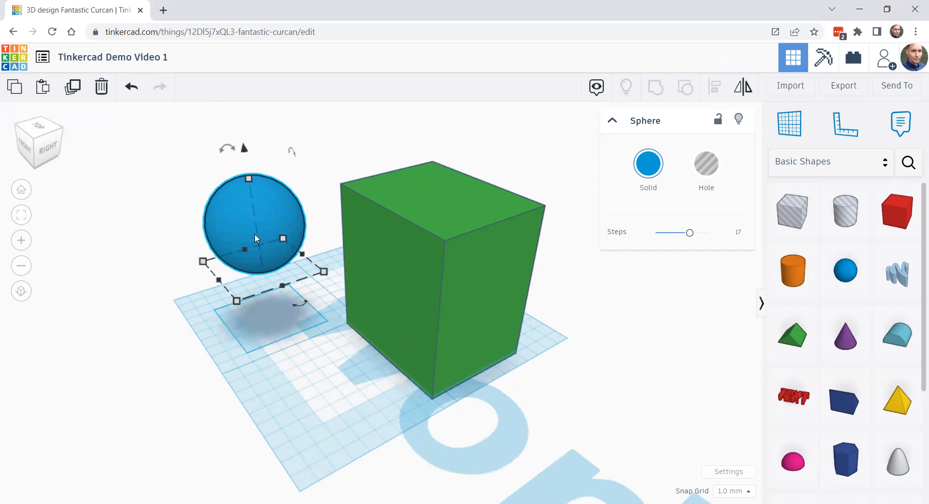
key(d)
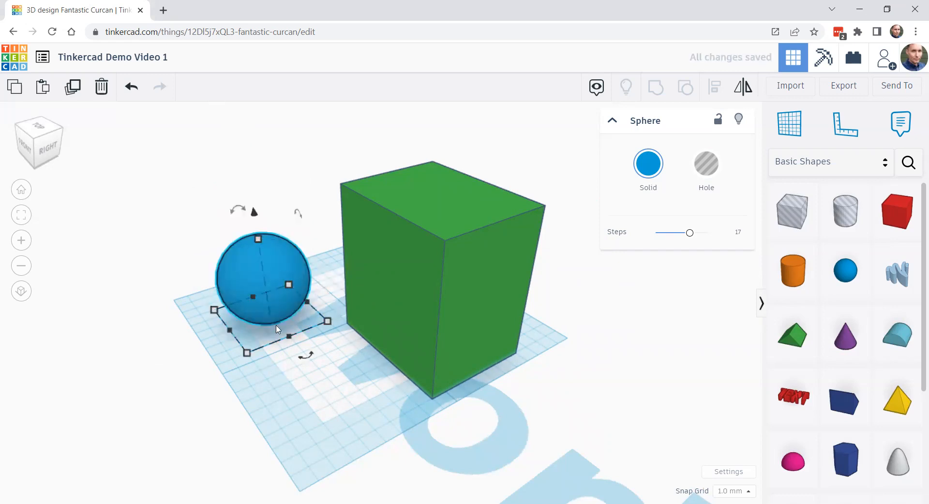
Step: Raise the sphere 5 mm above the workplane, lower it by 4 mm, and check the gap from the side
click(415, 283)
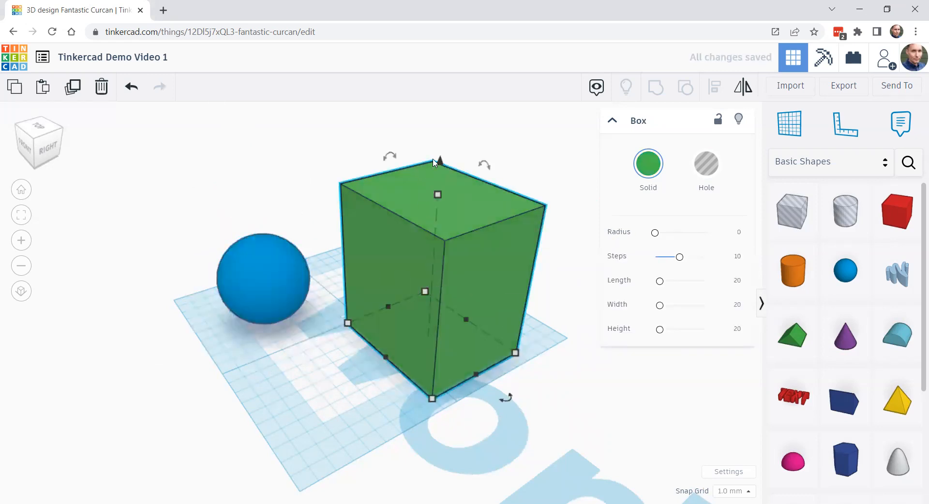
click(279, 286)
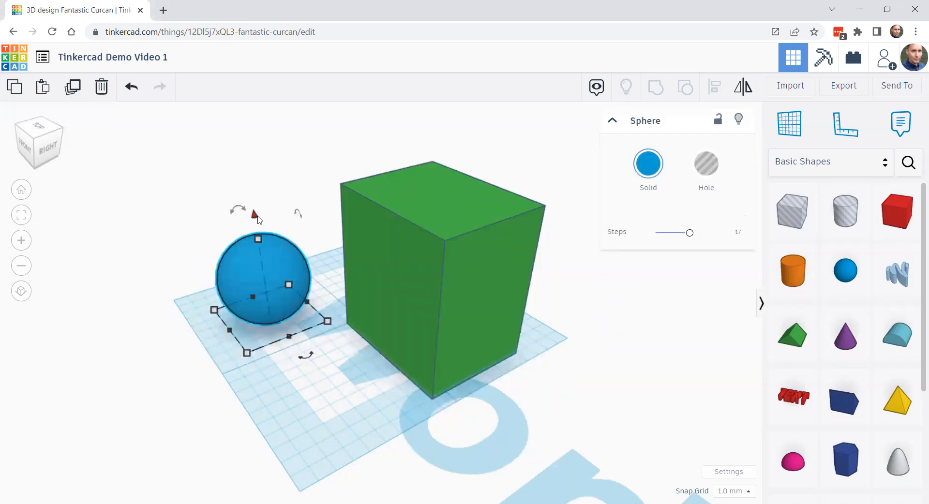
drag(270, 203, 344, 139)
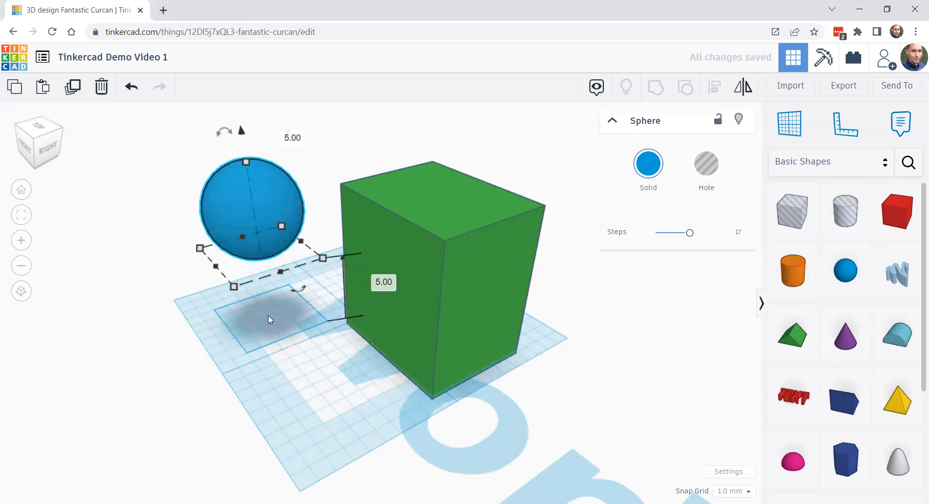
drag(242, 133, 255, 208)
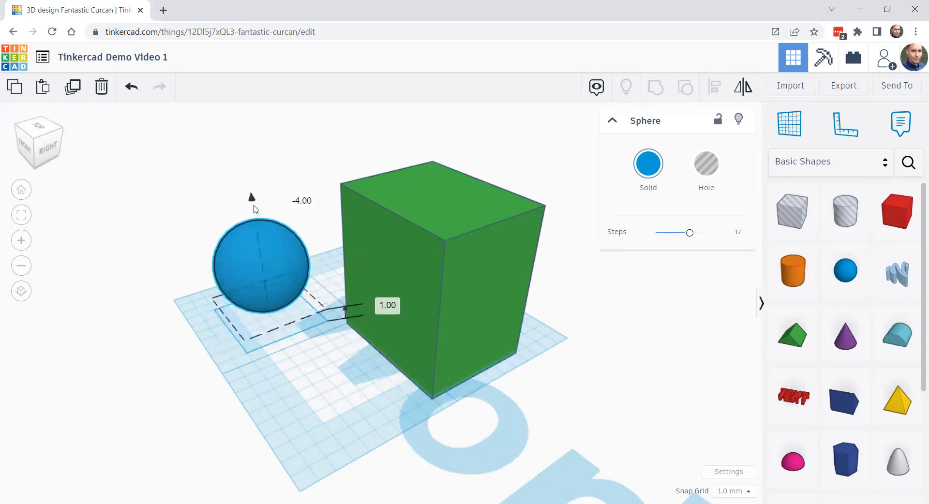
right_drag(286, 390, 290, 356)
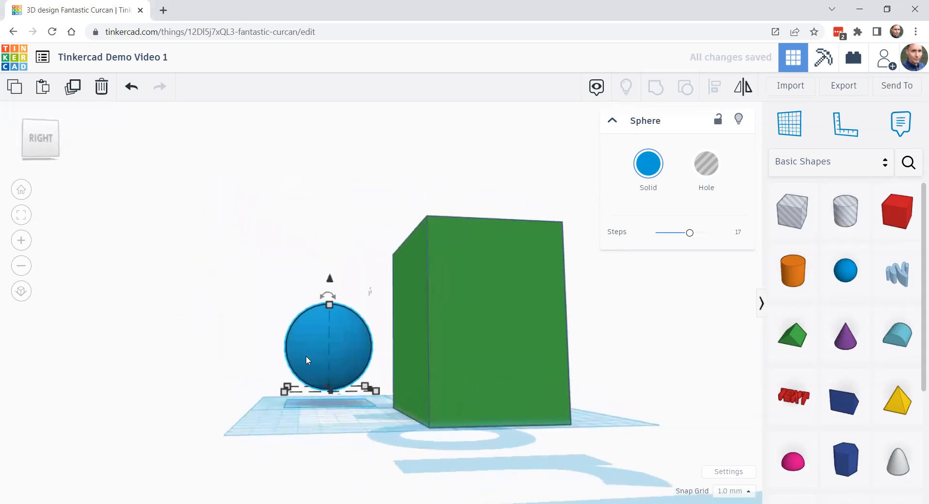
Step: Stretch the sphere's base to 7 mm along its front edge and about 6 mm deep
right_drag(264, 326, 372, 391)
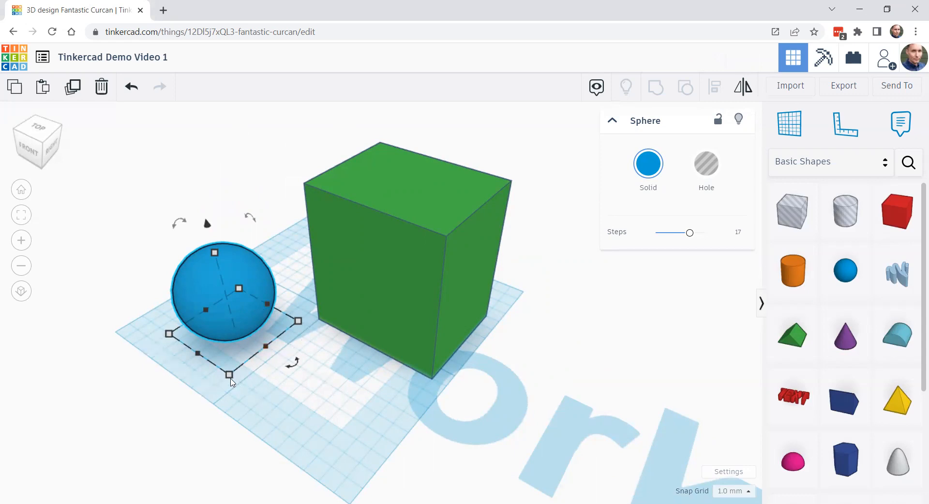
drag(230, 379, 242, 386)
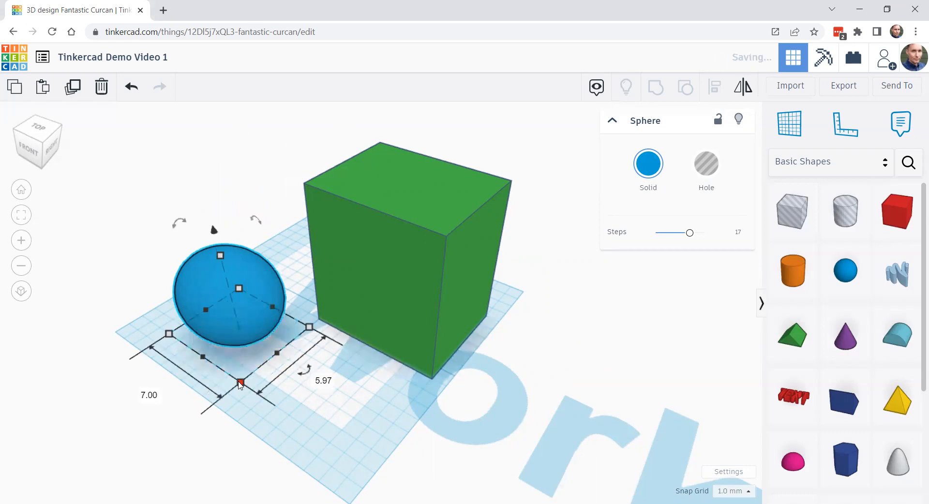
Step: Try tilting the green box with its rotation protractor, and return it to its upright orientation
click(369, 274)
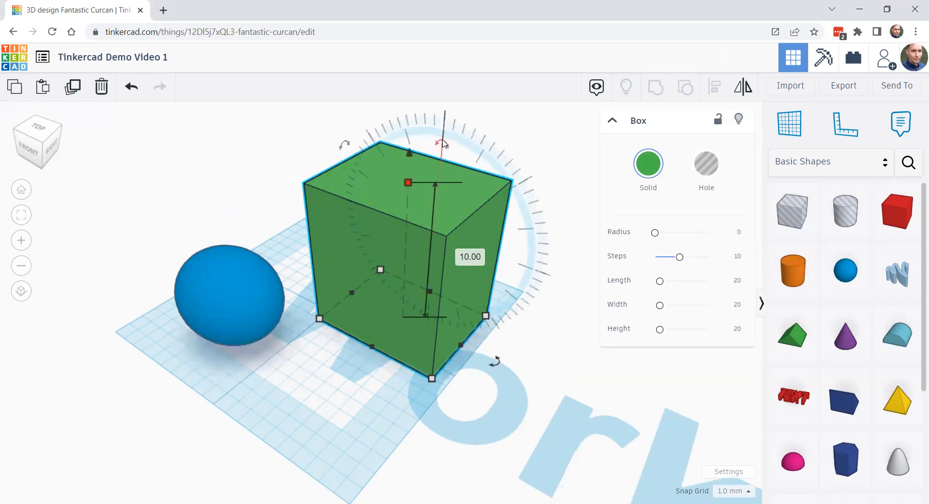
drag(443, 143, 501, 181)
mouse_move(482, 153)
mouse_down()
mouse_move(469, 131)
mouse_move(432, 125)
mouse_move(404, 135)
mouse_move(365, 125)
mouse_move(322, 145)
mouse_move(367, 262)
mouse_move(390, 183)
mouse_move(373, 191)
mouse_move(442, 159)
mouse_move(478, 212)
mouse_move(488, 139)
mouse_move(480, 154)
mouse_move(484, 146)
mouse_move(450, 128)
mouse_up()
drag(452, 129, 452, 160)
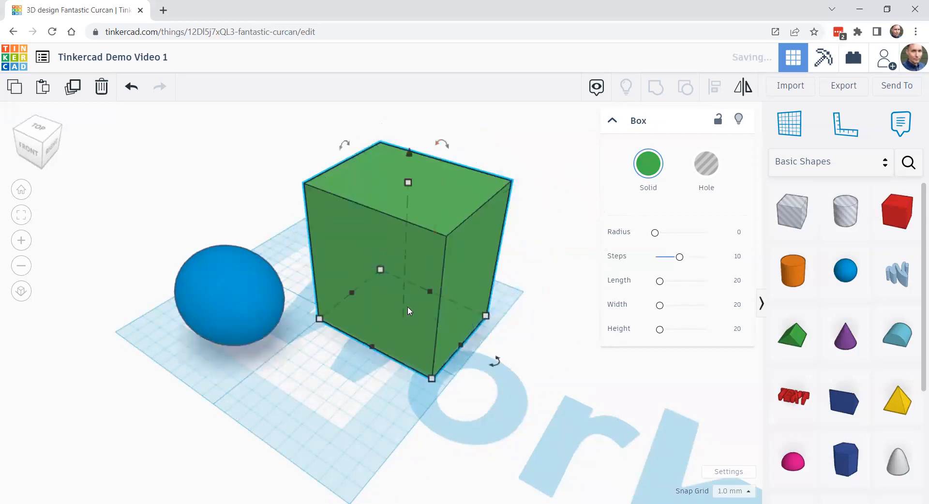
mouse_move(345, 145)
Step: Rotate the stretched blue sphere 45° around its longer axis
click(236, 289)
drag(180, 223, 164, 268)
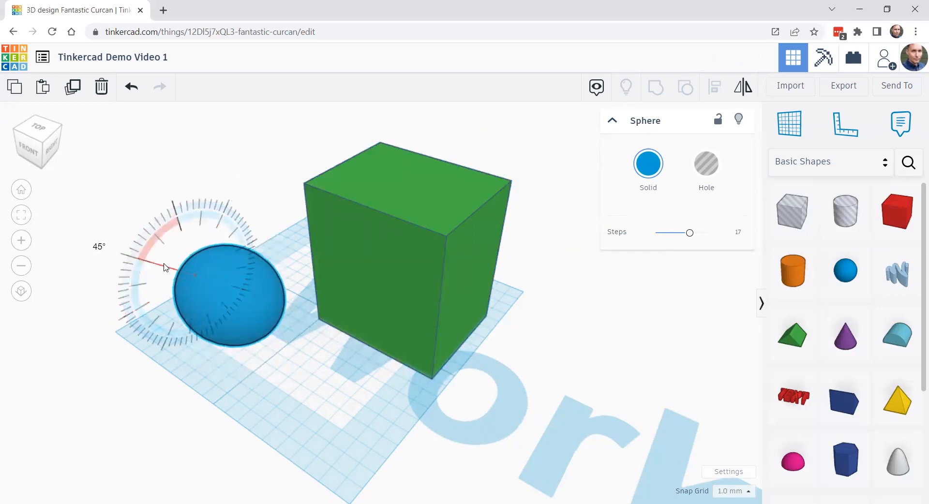
scroll(164, 268, up, 5)
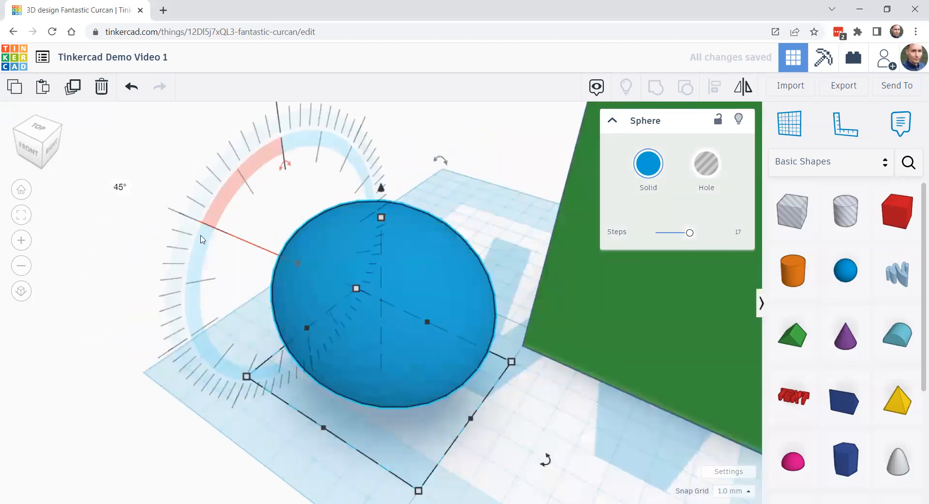
drag(207, 224, 229, 235)
click(363, 266)
drag(286, 166, 284, 193)
Step: Lower the sphere's Steps to 6, try rotating the faceted shape, and undo these changes
drag(690, 233, 661, 234)
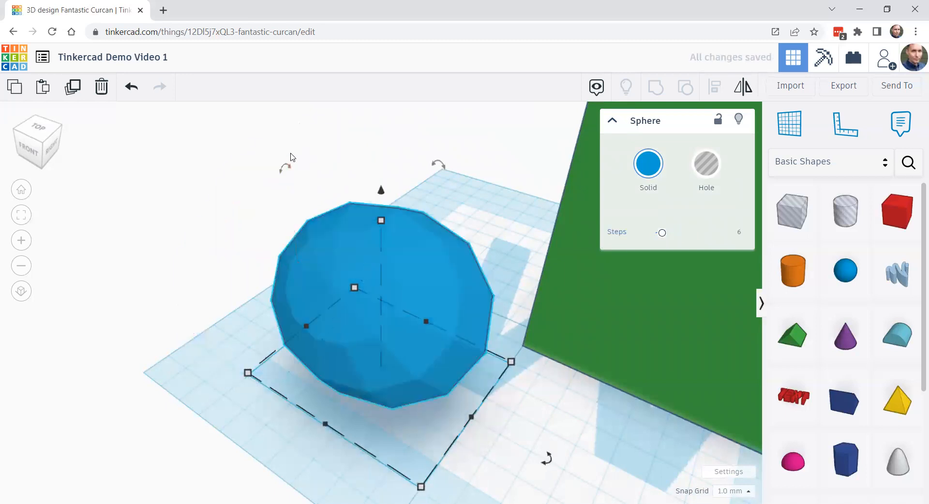
mouse_move(285, 168)
mouse_down()
mouse_move(358, 147)
mouse_move(428, 161)
mouse_move(479, 193)
mouse_move(394, 137)
mouse_move(305, 156)
mouse_move(243, 190)
mouse_move(228, 270)
mouse_move(234, 326)
mouse_move(246, 225)
mouse_move(279, 163)
mouse_up()
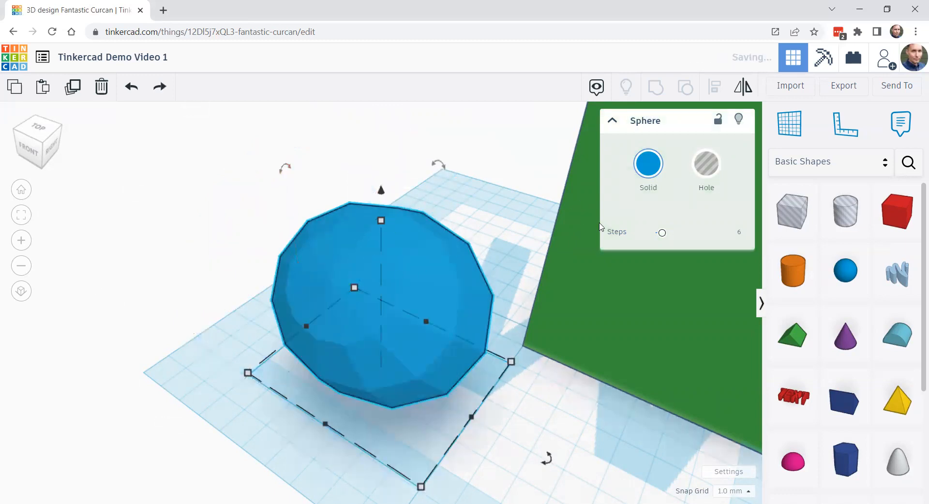
key(ctrl+z)
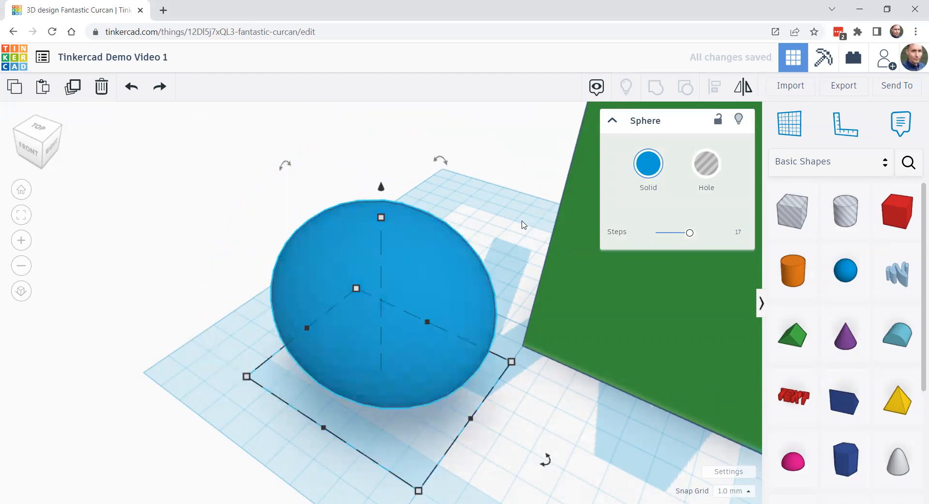
click(533, 238)
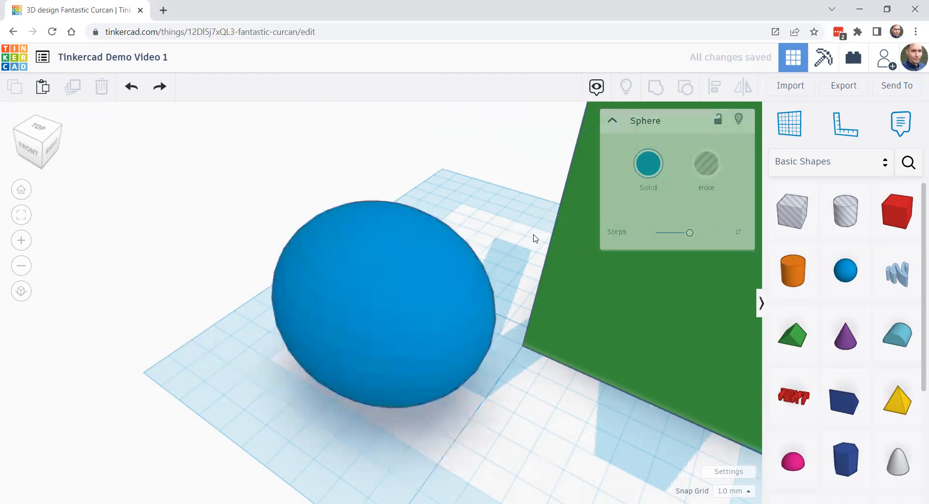
Step: Group the sphere and the box with the blue sphere selected first, and undo the grouping
scroll(533, 238, down, 6)
right_drag(596, 294, 550, 301)
middle_drag(479, 301, 377, 326)
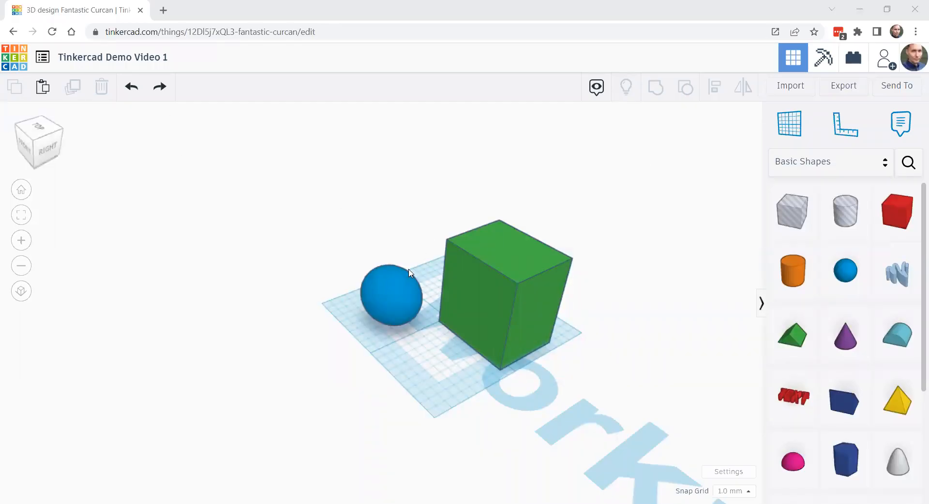
click(394, 293)
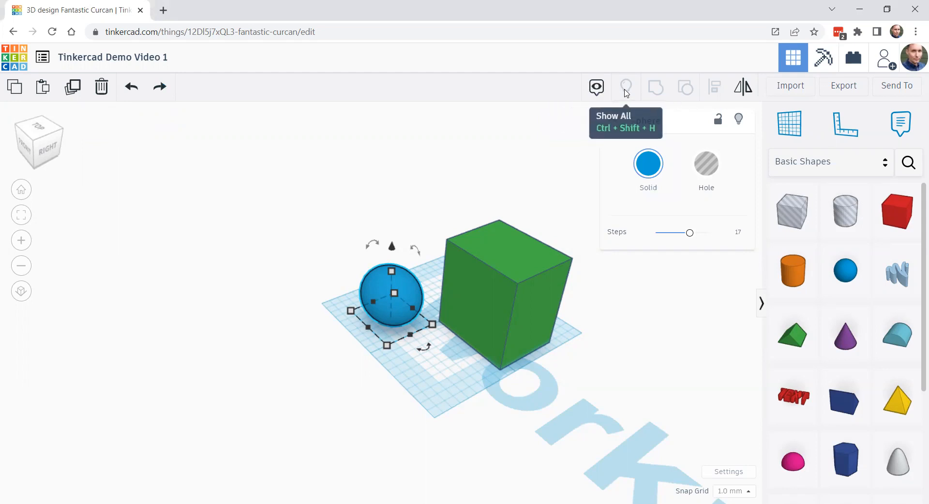
shift+click(465, 288)
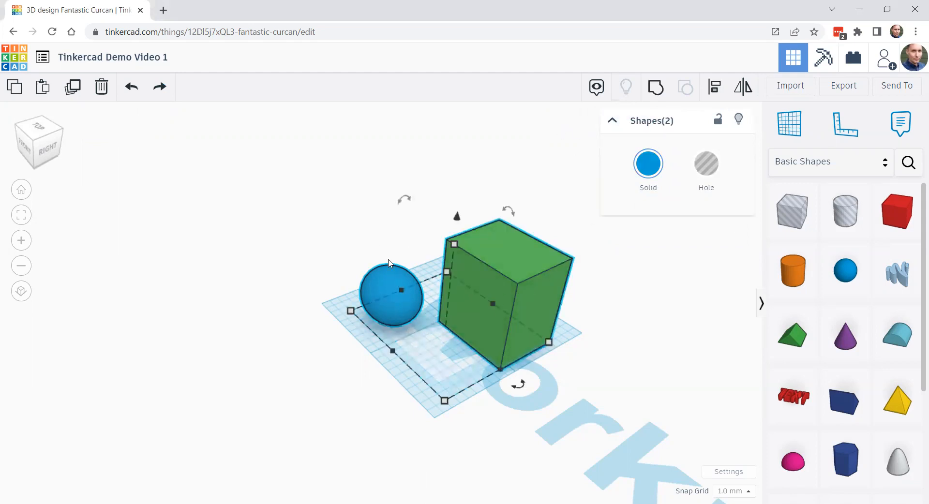
click(656, 88)
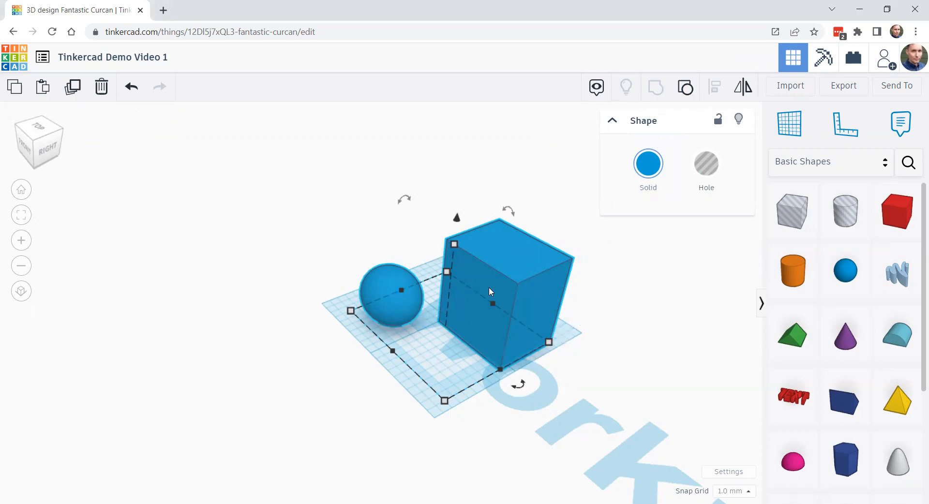
key(ctrl+z)
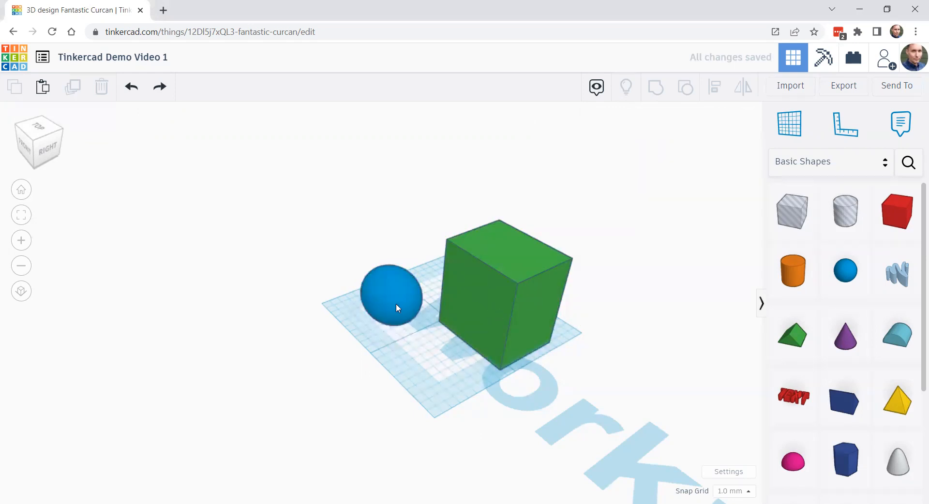
Step: Group the two shapes with the green box selected first, and undo the grouping
click(396, 303)
click(469, 291)
shift+click(392, 301)
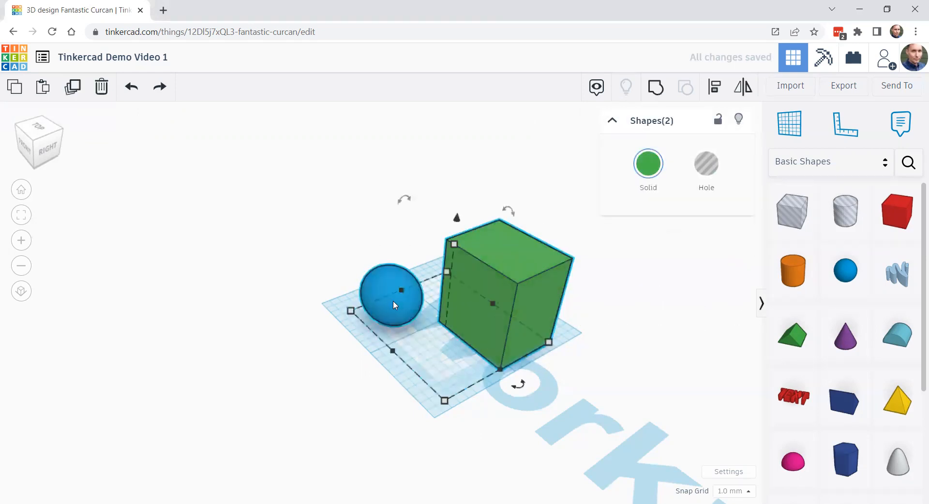
click(657, 88)
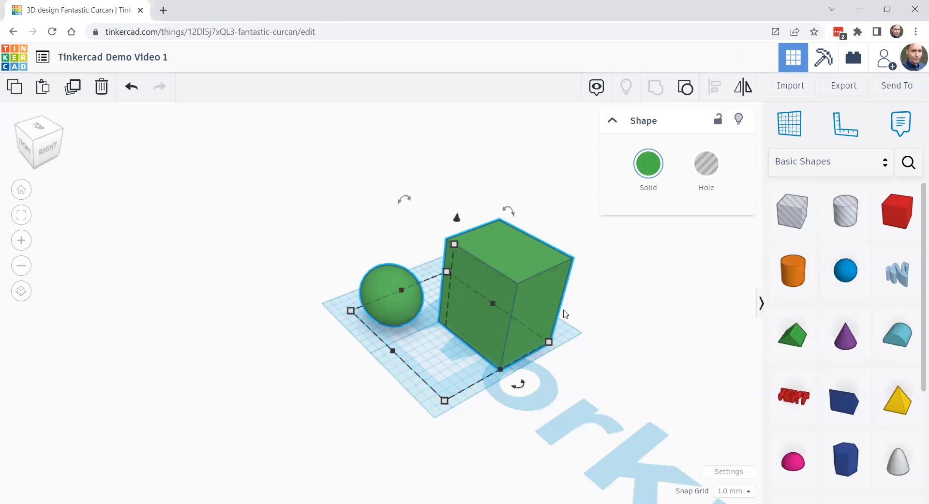
click(613, 312)
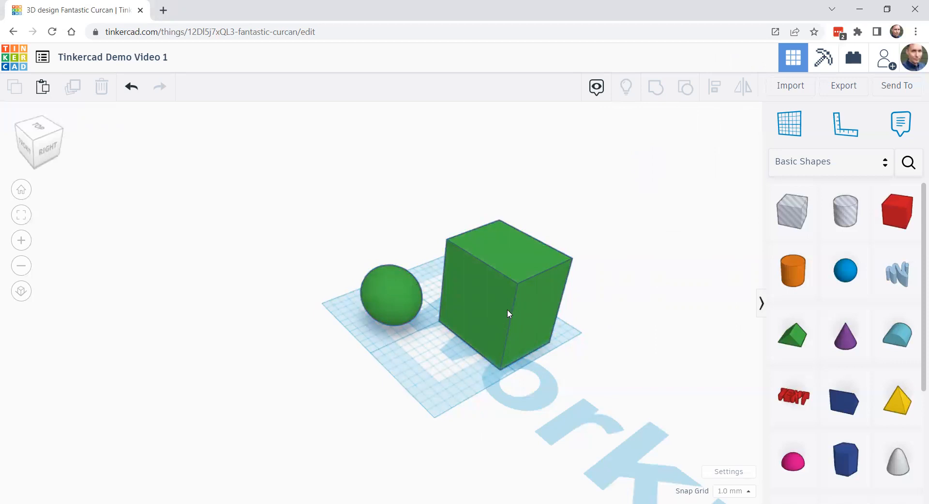
key(ctrl+z)
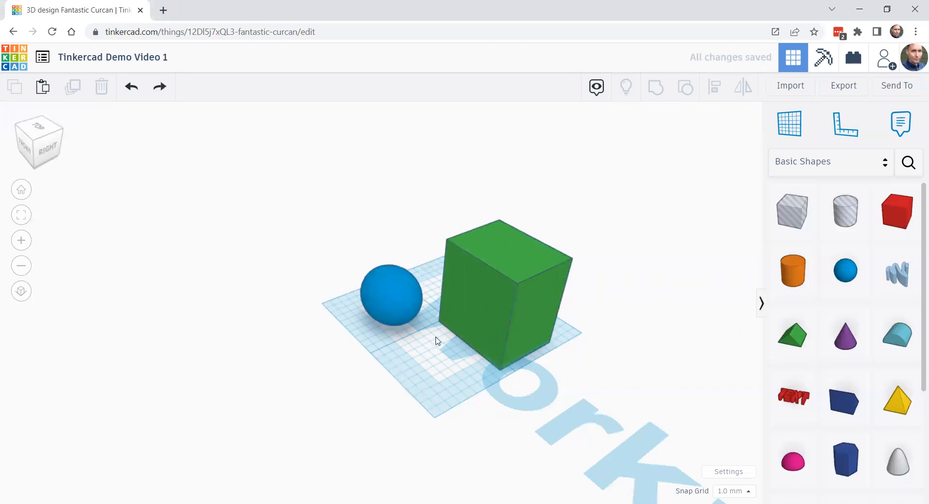
Step: Group the blue sphere and green box into one shape, and ungroup them again
click(406, 302)
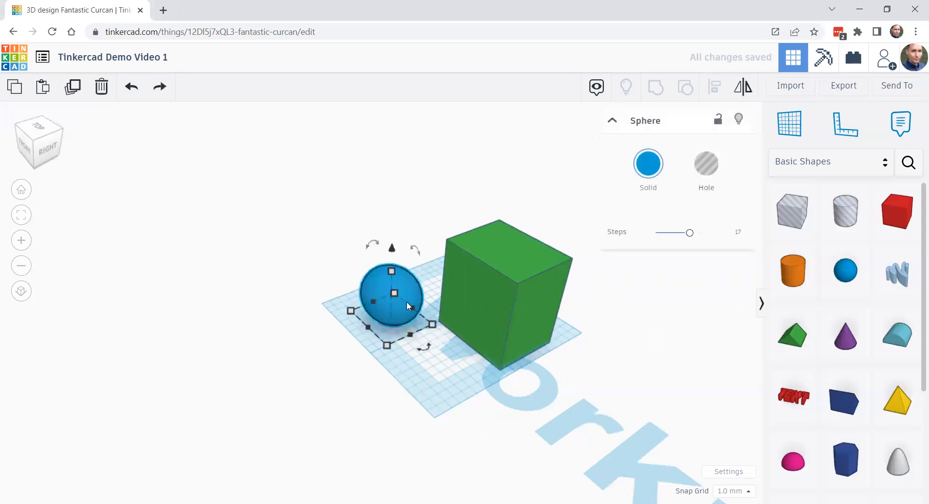
shift+click(493, 292)
click(650, 91)
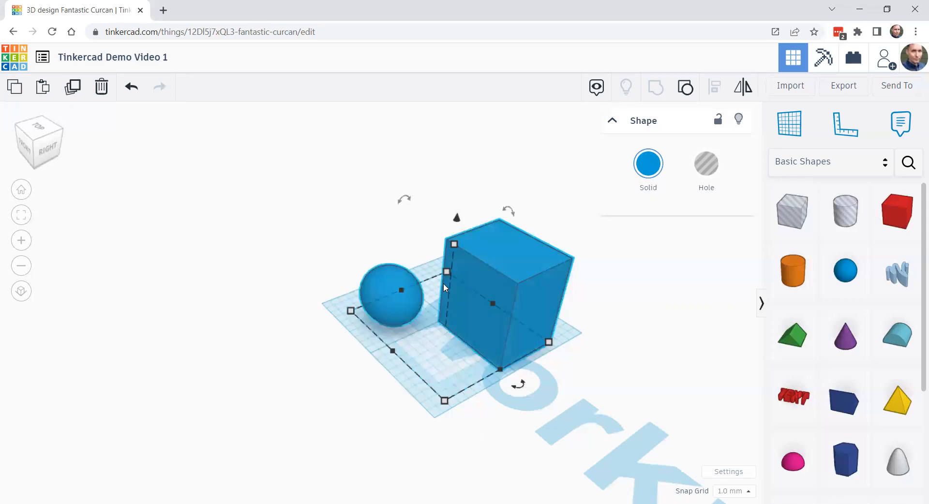
mouse_move(446, 273)
click(684, 89)
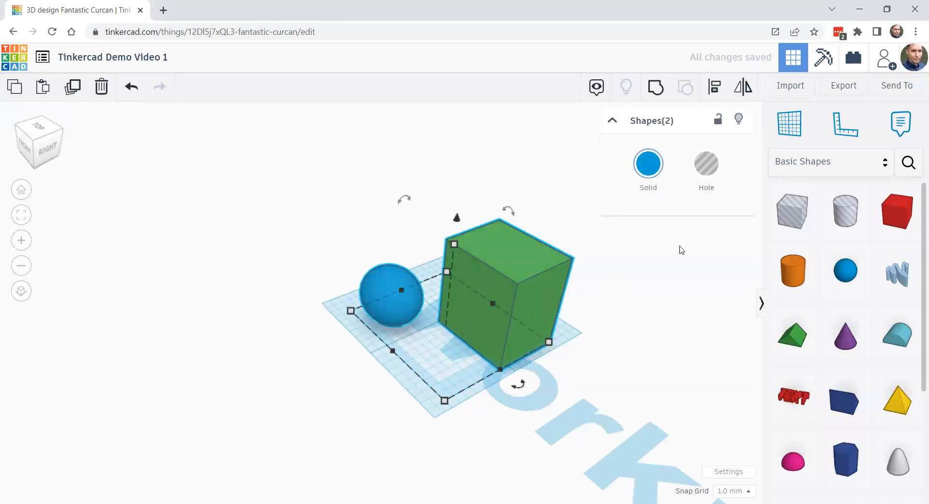
Step: Align the sphere and the box by their centres along the workplane's front edge
click(714, 87)
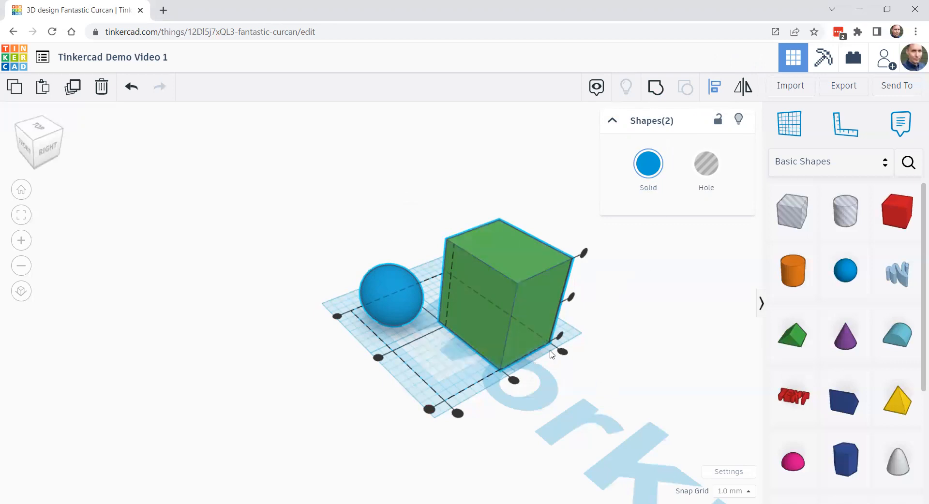
mouse_move(516, 382)
click(379, 361)
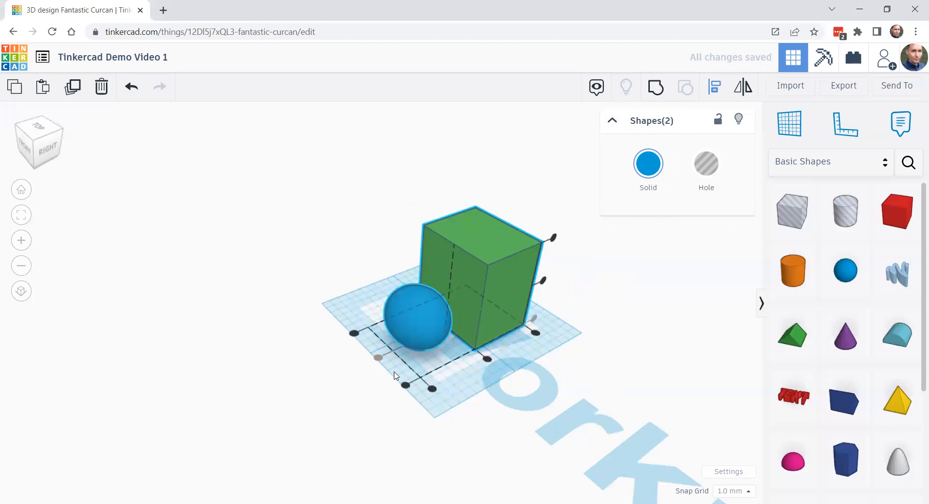
Step: Centre the sphere and the box on each other along the remaining horizontal axis, and shrink the box so the sphere pokes through its sides
click(488, 360)
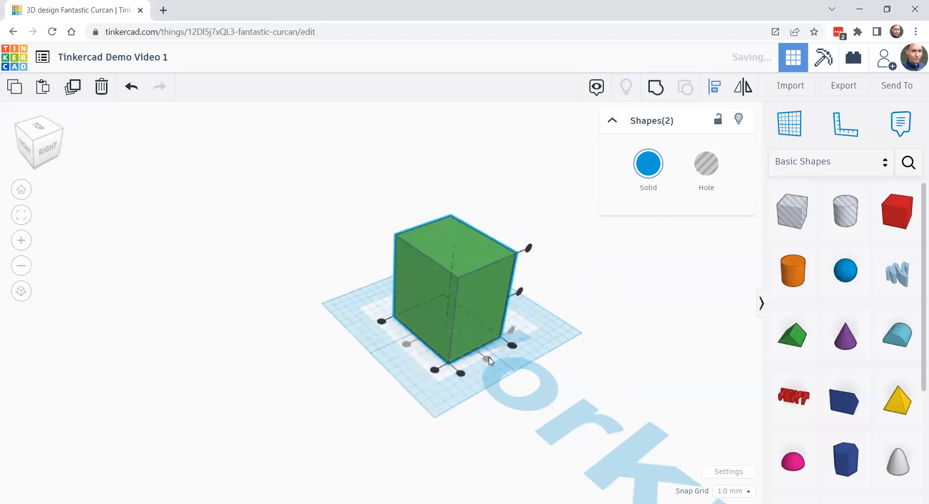
click(566, 307)
click(515, 264)
drag(455, 244, 458, 287)
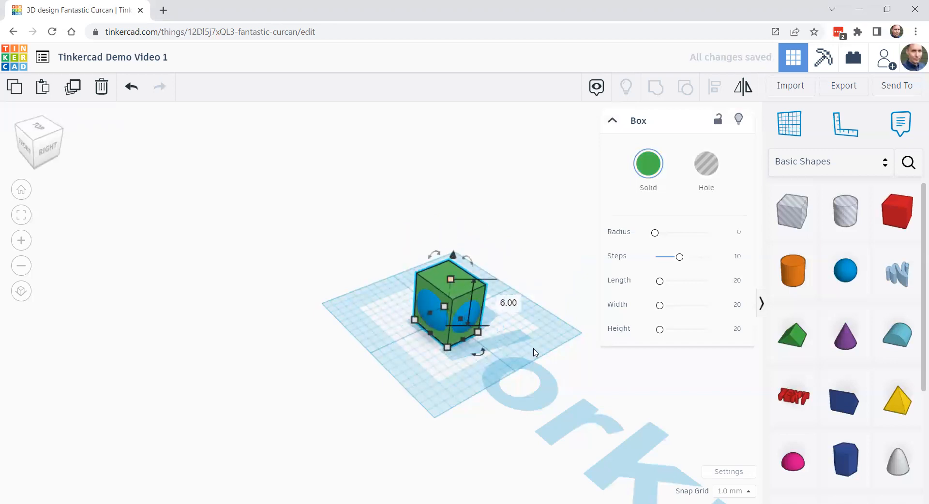
click(535, 366)
scroll(540, 367, up, 5)
scroll(540, 366, down, 5)
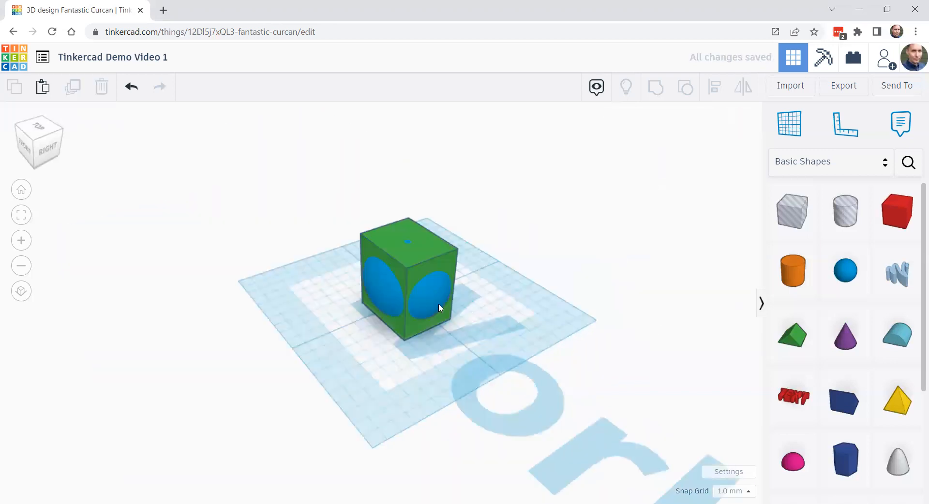
Step: Align the sphere and the box vertically by their centres
click(438, 303)
click(715, 87)
click(484, 284)
click(528, 317)
right_drag(528, 317, 359, 263)
right_drag(594, 276, 555, 311)
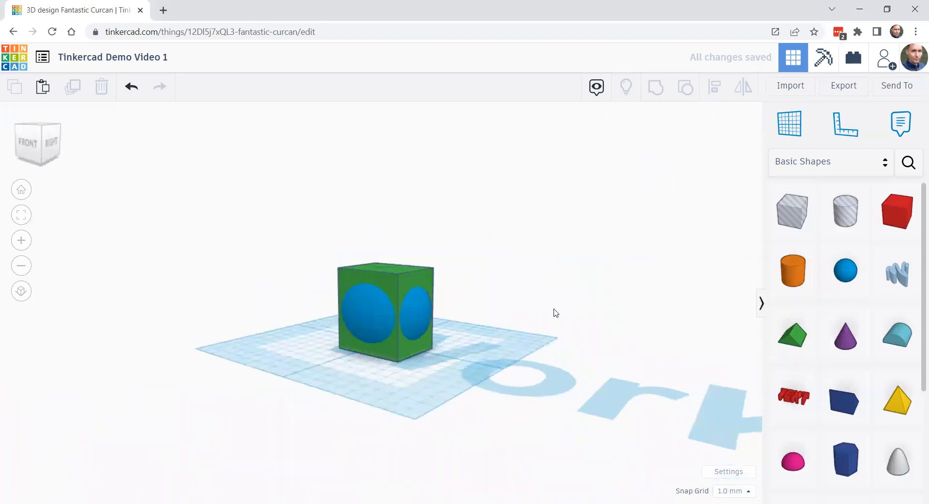
scroll(463, 373, up, 5)
click(282, 266)
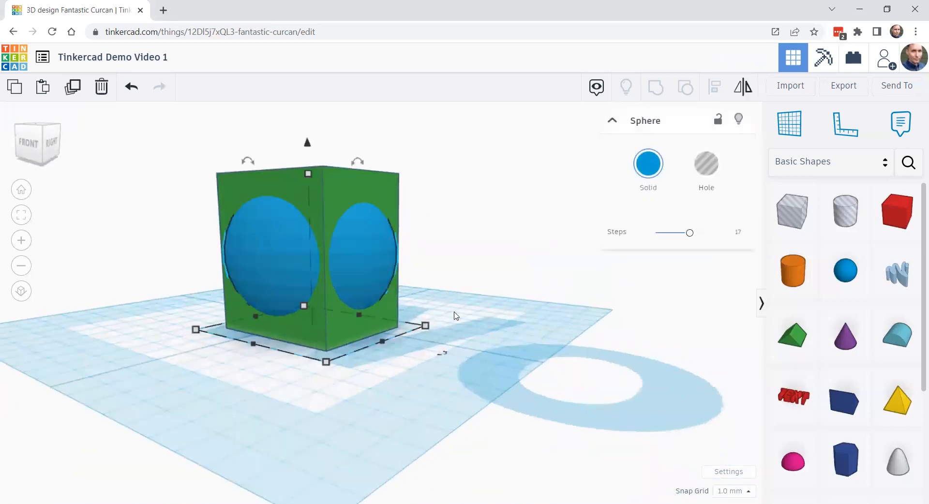
scroll(438, 278, down, 5)
right_drag(499, 314, 363, 318)
Step: Move the sphere out of the box, and align the two shapes vertically by their tops
click(381, 220)
drag(376, 251, 342, 280)
shift+click(413, 225)
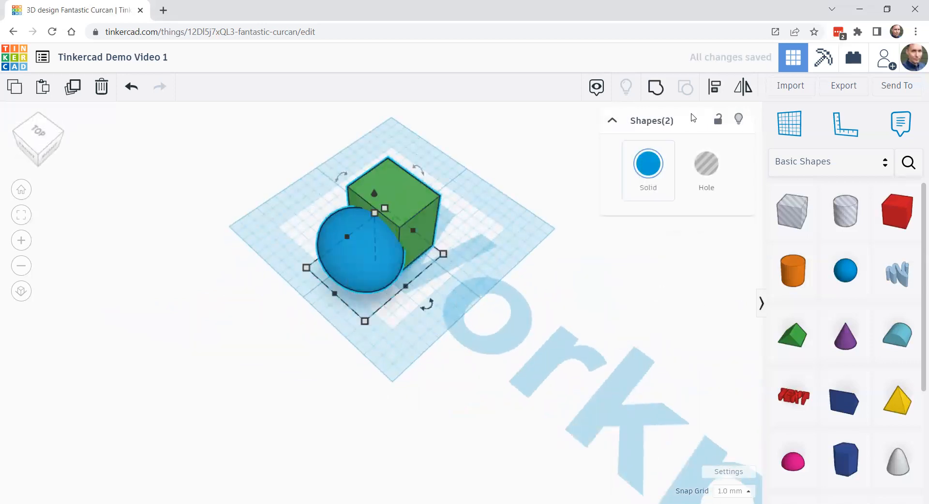
click(716, 89)
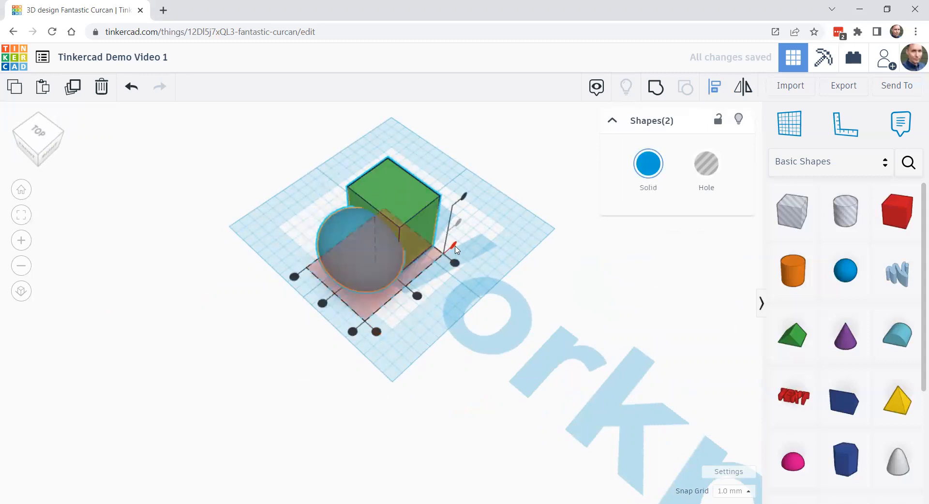
click(457, 250)
right_drag(506, 286, 392, 260)
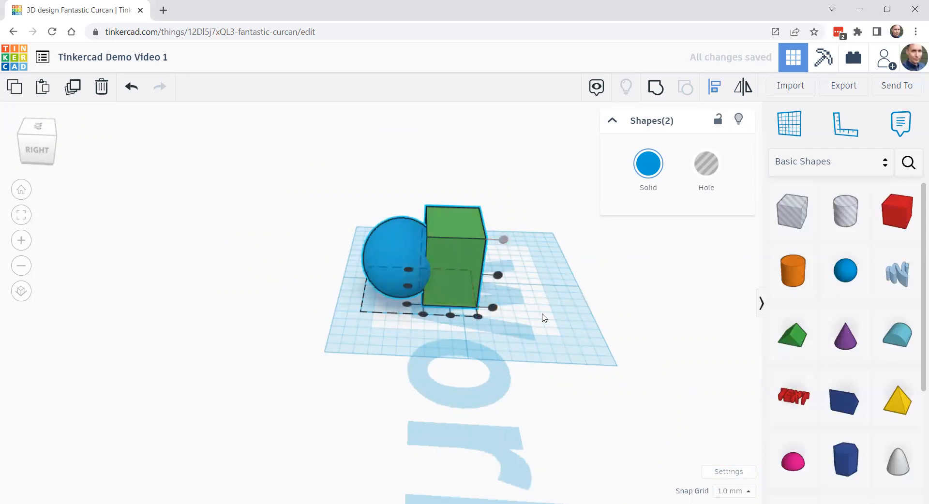
Step: Reduce the box's height, and align the box with the sphere by their tops again
click(545, 331)
right_drag(544, 333, 458, 251)
click(459, 251)
drag(456, 220, 479, 266)
click(396, 264)
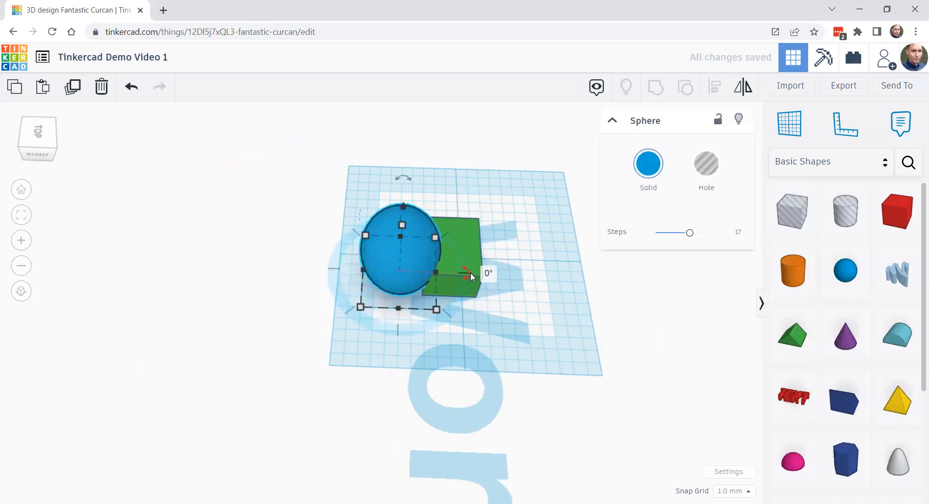
shift+click(475, 245)
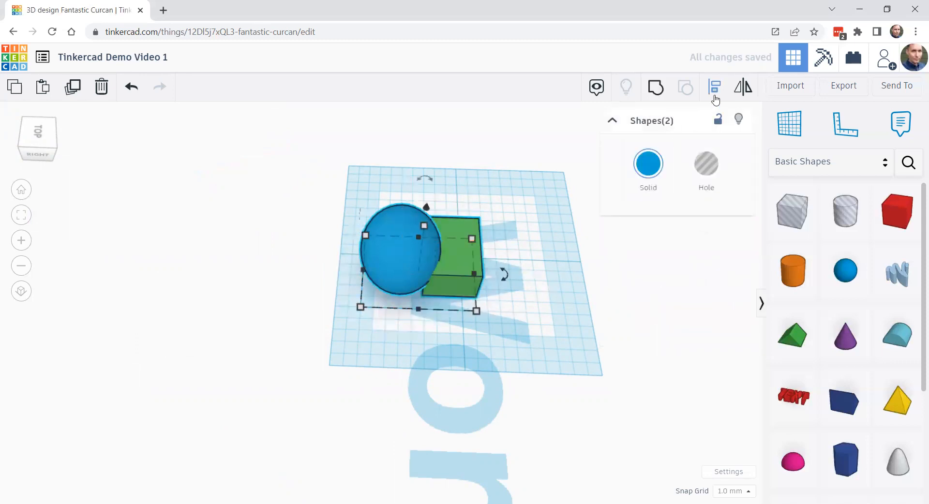
click(715, 95)
click(509, 270)
Step: Align the sphere and the shortened box by their centres, both vertically and across the workplane
right_drag(539, 254, 445, 248)
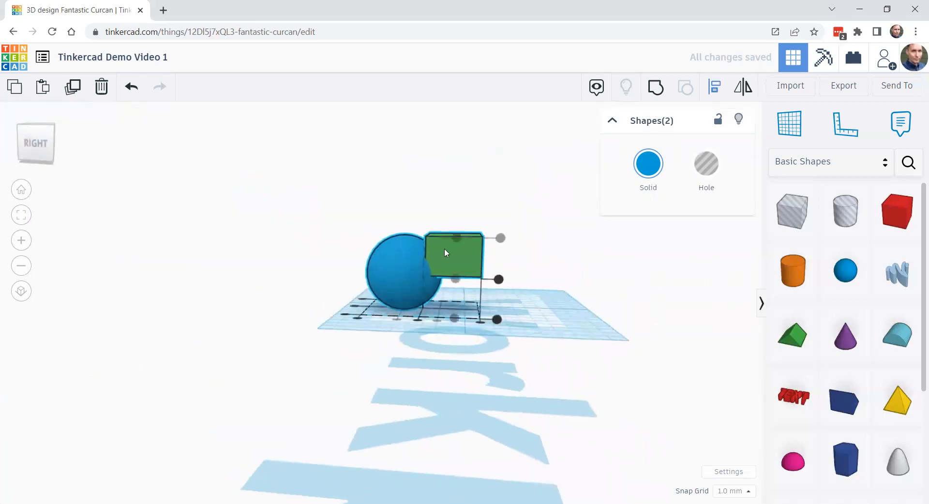
click(499, 280)
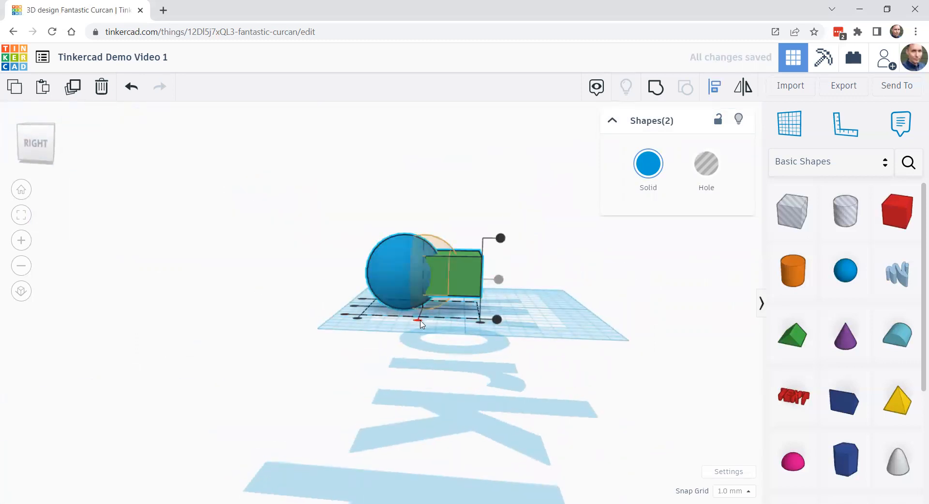
click(418, 320)
Step: Undo the recent alignments, box resizing and sphere move until the tall green box stands beside the blue sphere
key(ctrl+z)
key(ctrl+z)
key(ctrl+y)
key(ctrl+z)
key(ctrl+z)
key(ctrl+z)
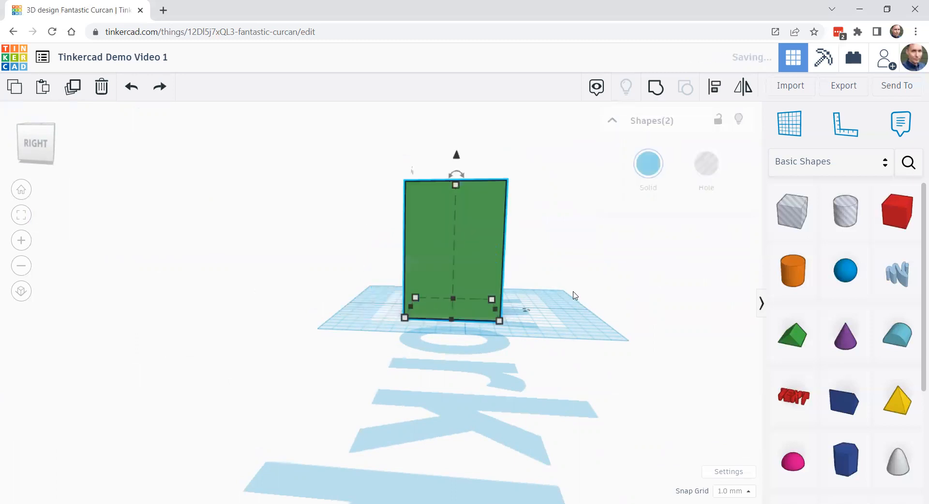
click(580, 340)
right_drag(647, 307, 609, 341)
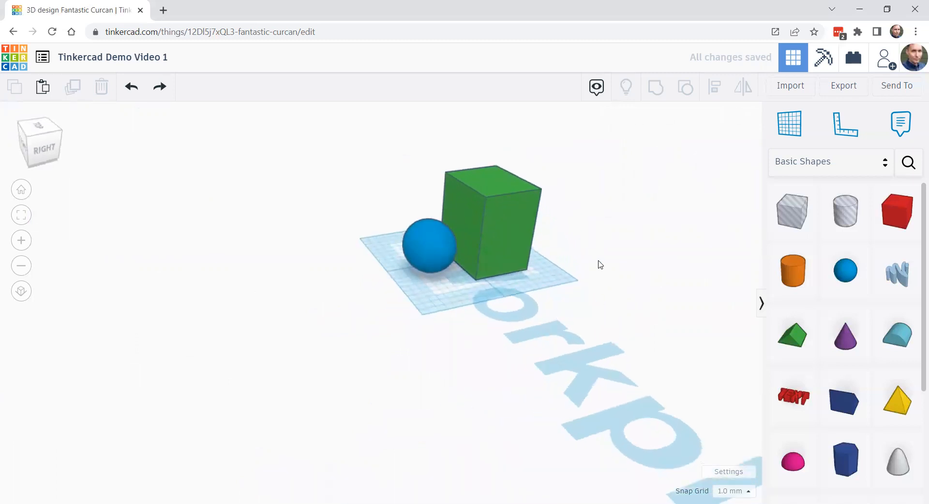
middle_drag(584, 250, 547, 328)
scroll(548, 327, down, 1)
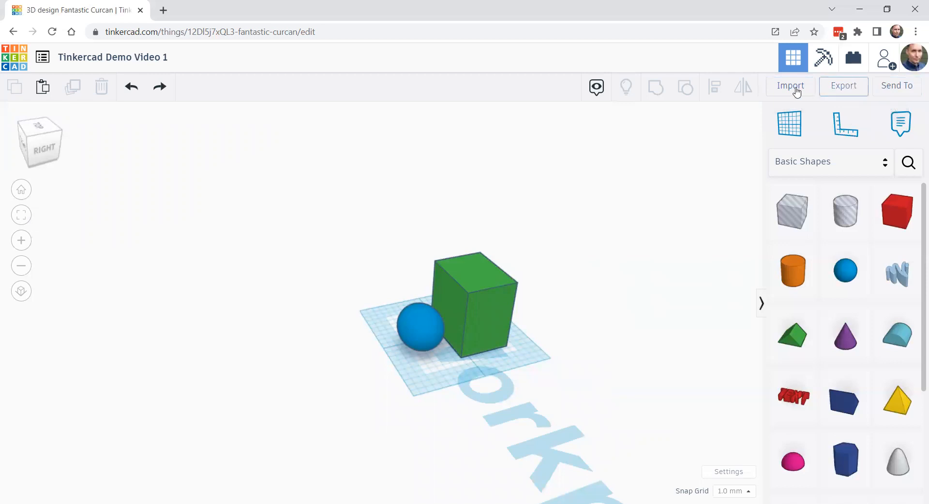
Step: Look through the Send options for sharing the design with Autodesk Fusion 360, 3D communities and people, and close them
scroll(541, 379, up, 4)
middle_drag(480, 321, 613, 355)
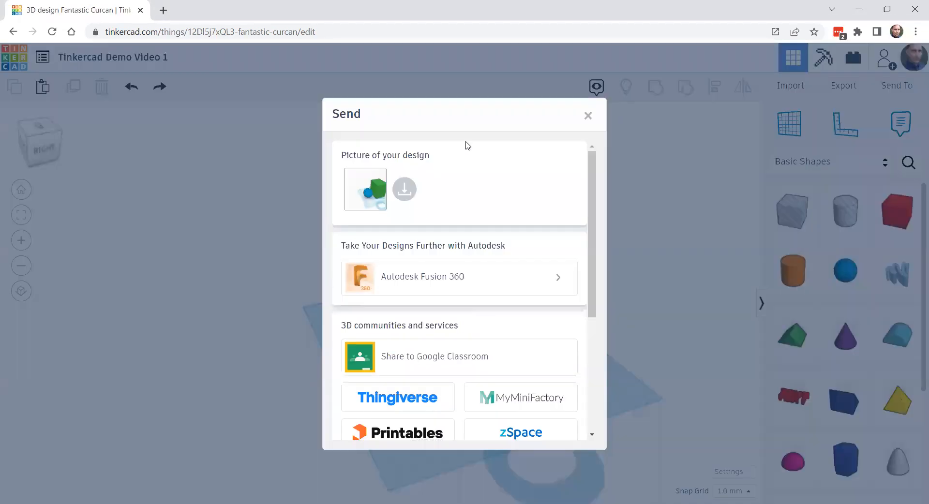
scroll(446, 346, down, 3)
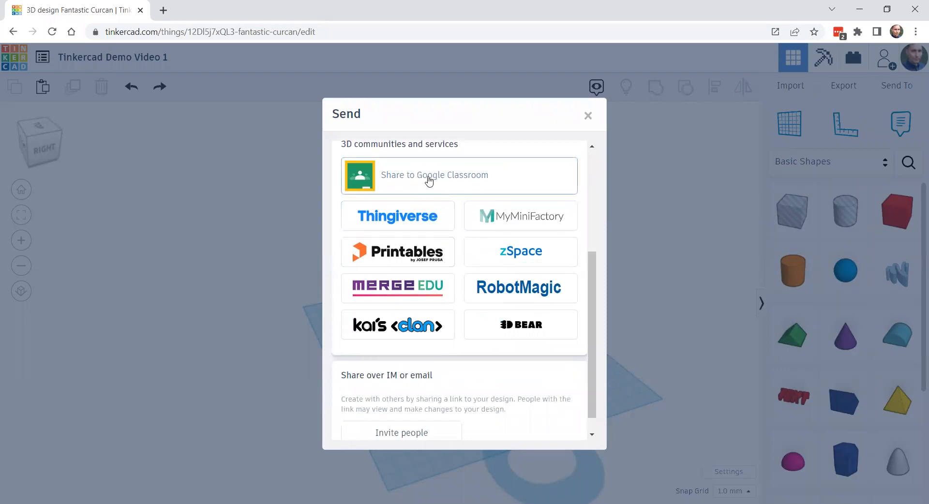
scroll(471, 253, down, 1)
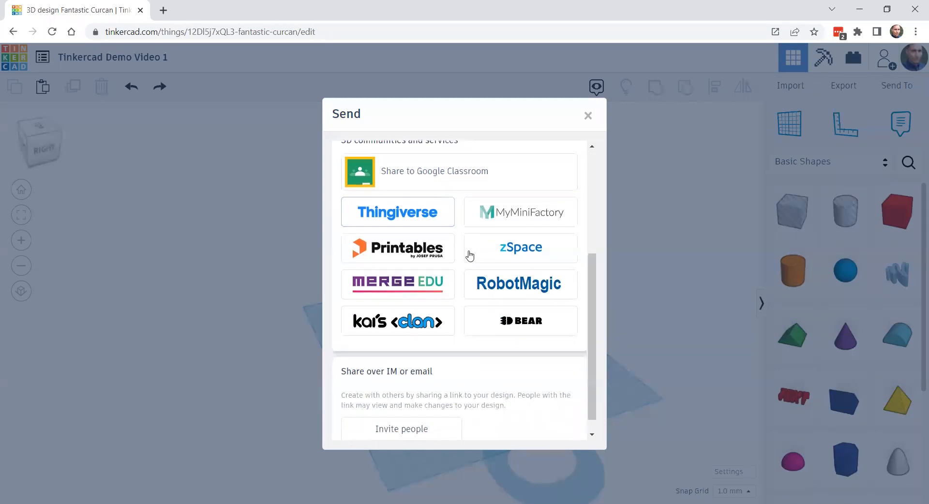
scroll(566, 319, up, 5)
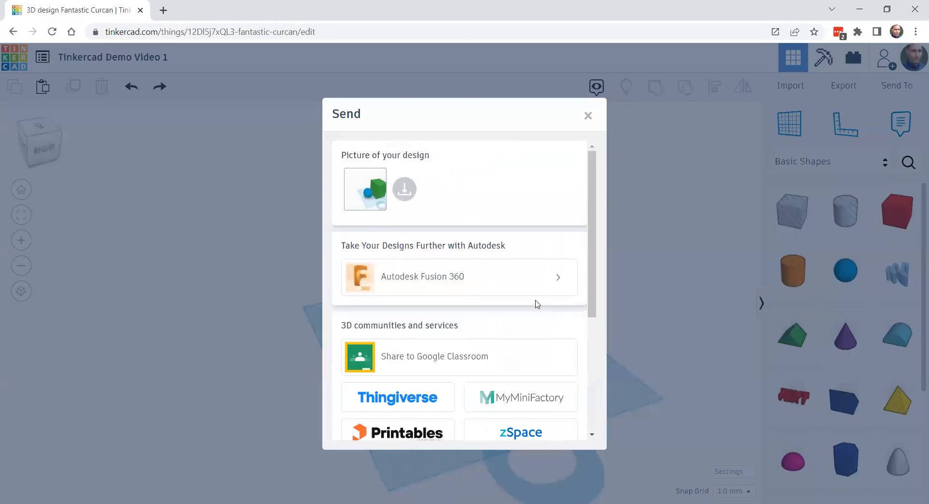
click(586, 118)
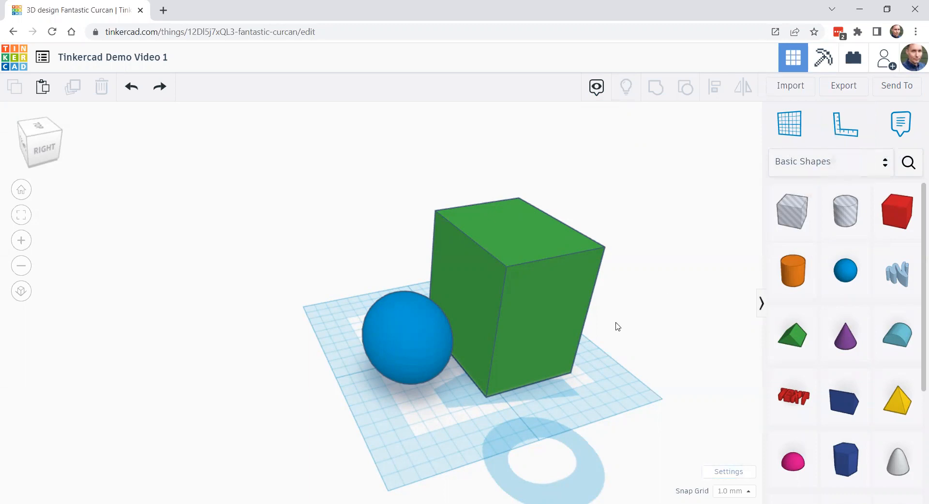
Step: Browse the Shapes Library categories and look through the available Basic Shapes
scroll(618, 327, up, 3)
scroll(587, 323, down, 2)
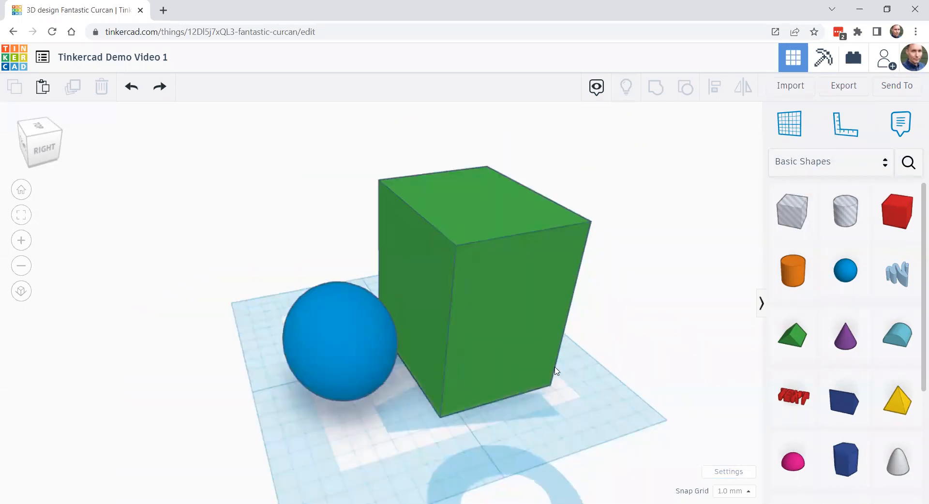
middle_drag(522, 382, 555, 389)
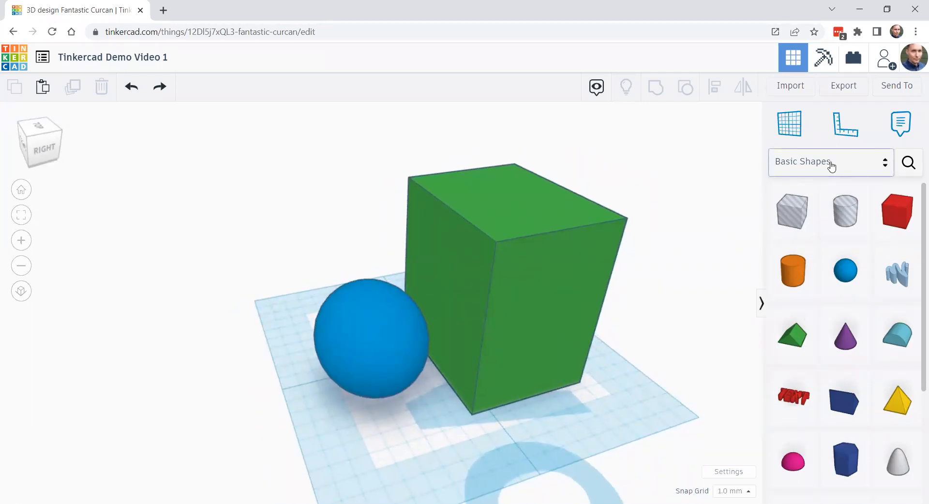
click(884, 167)
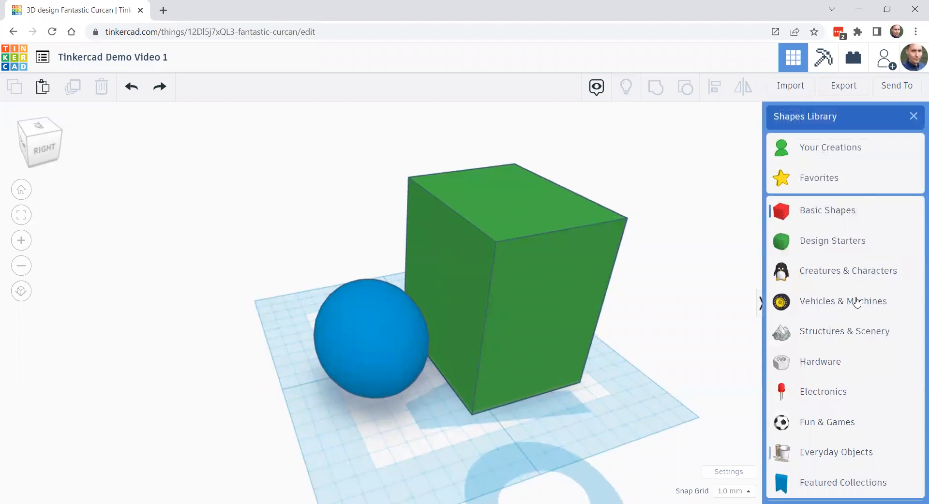
click(820, 218)
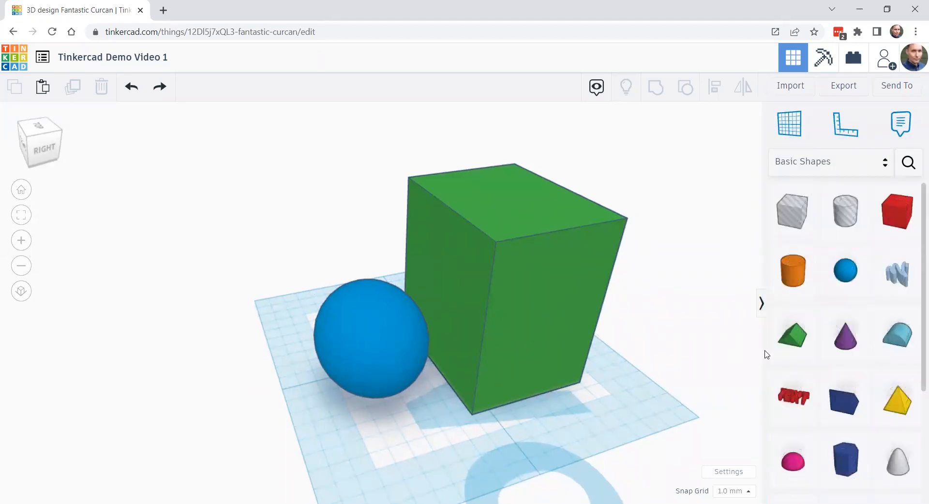
scroll(797, 359, down, 2)
scroll(798, 359, down, 3)
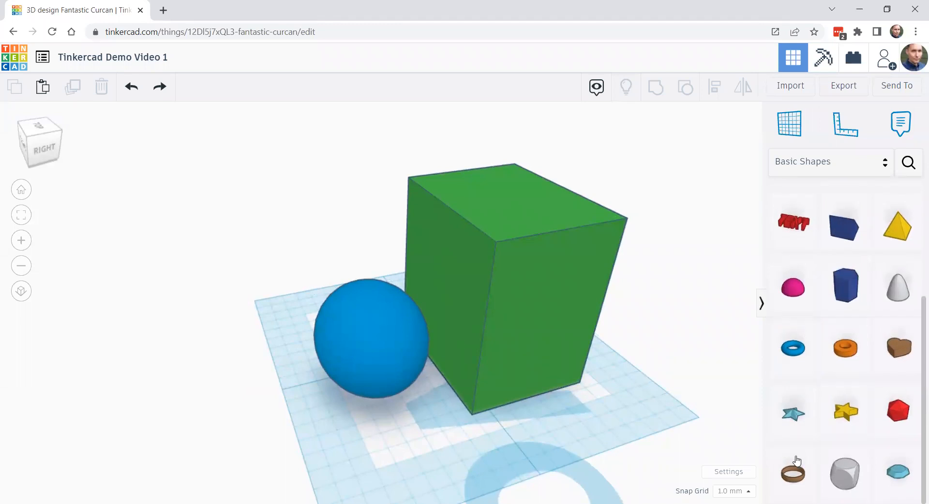
scroll(840, 427, up, 5)
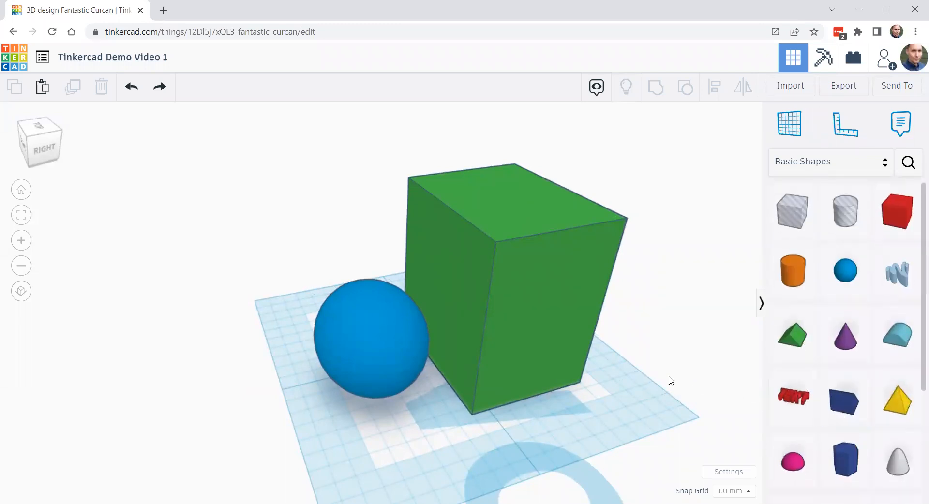
Step: Collapse the shapes library to enlarge the workspace, and expand it again
right_drag(656, 365, 695, 386)
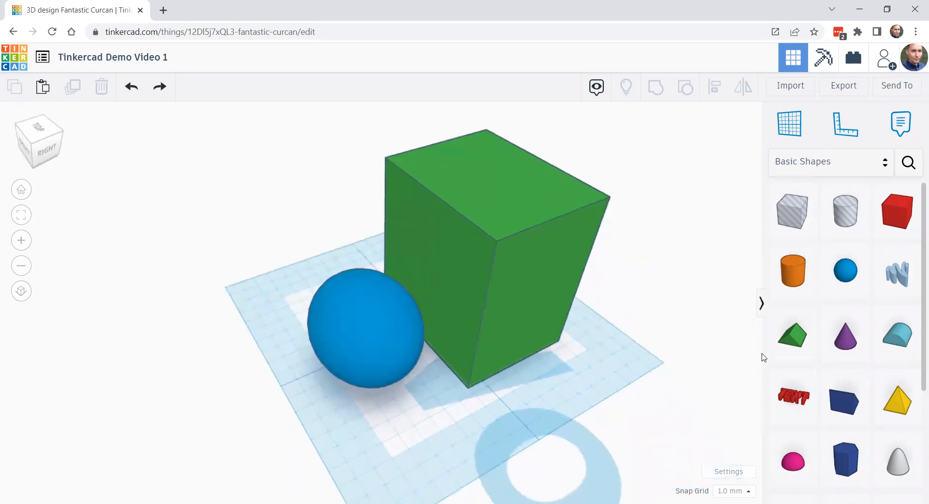
click(762, 303)
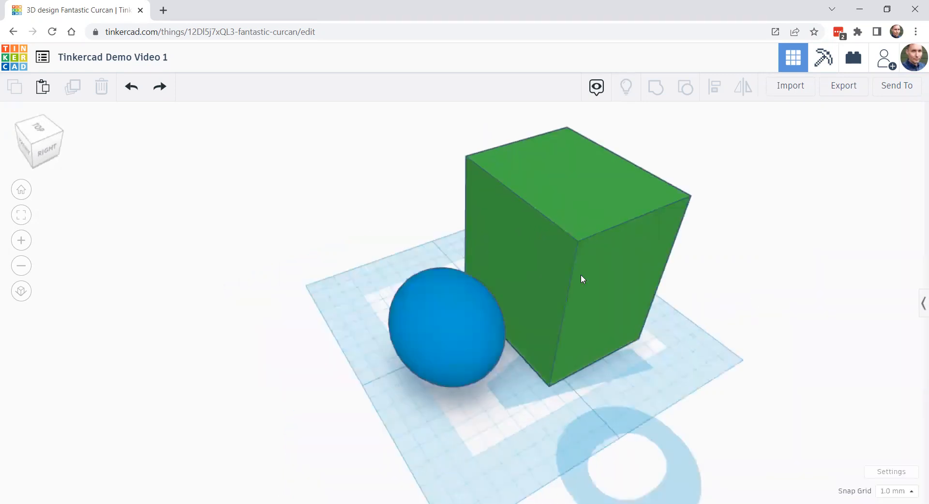
scroll(706, 315, down, 2)
middle_drag(706, 305, 538, 321)
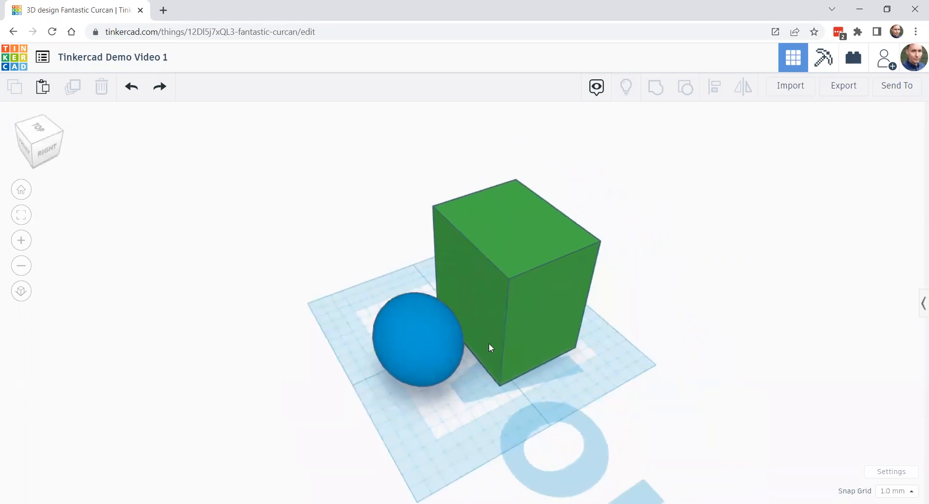
click(919, 307)
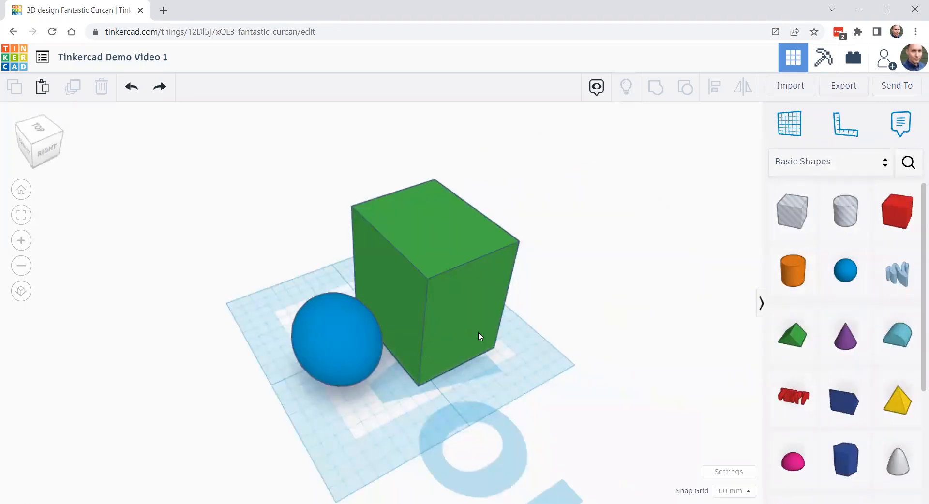
Step: Hide the shapes library, select the green box to view its properties, and restore the library with nothing selected
click(761, 305)
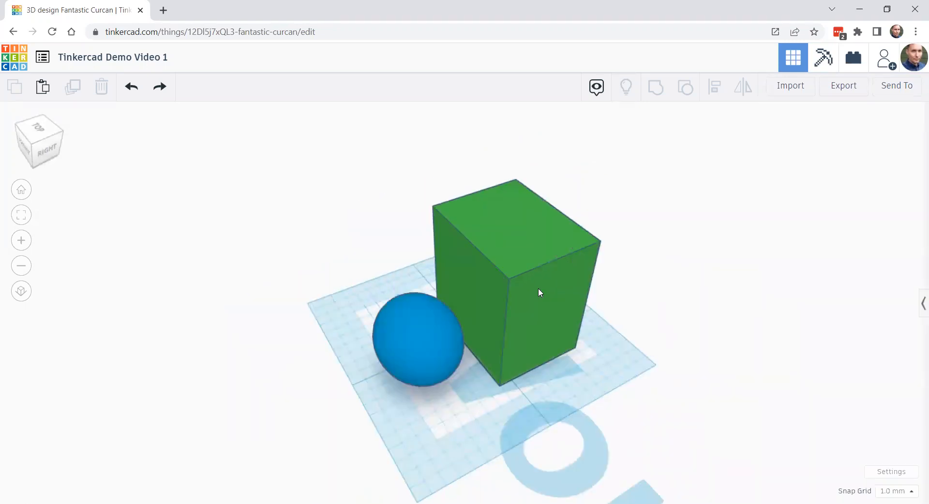
click(541, 292)
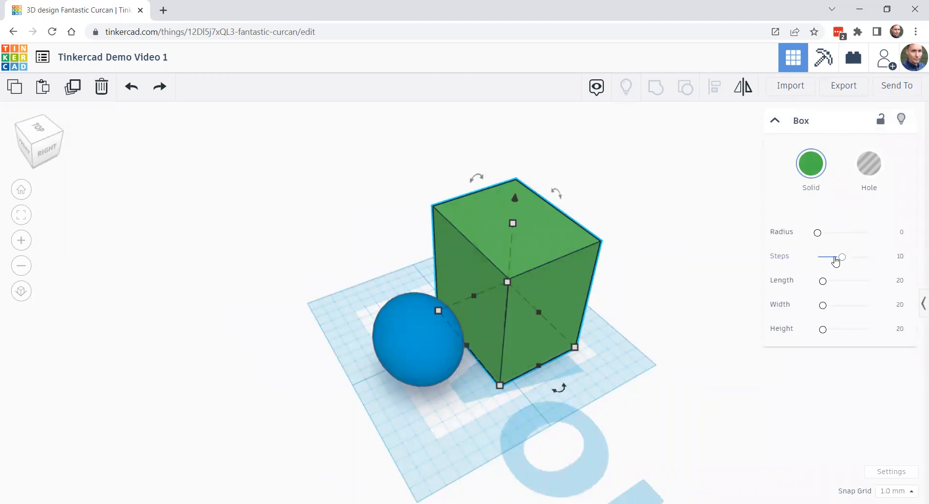
click(918, 310)
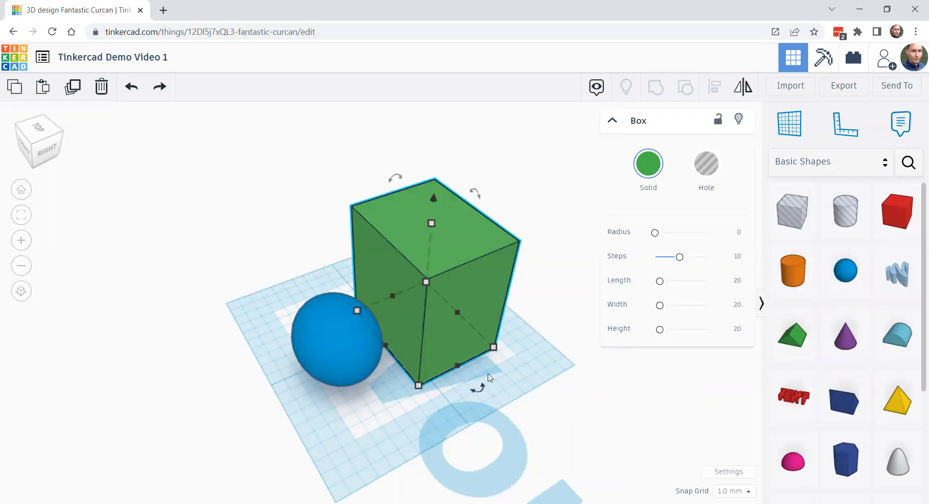
click(565, 413)
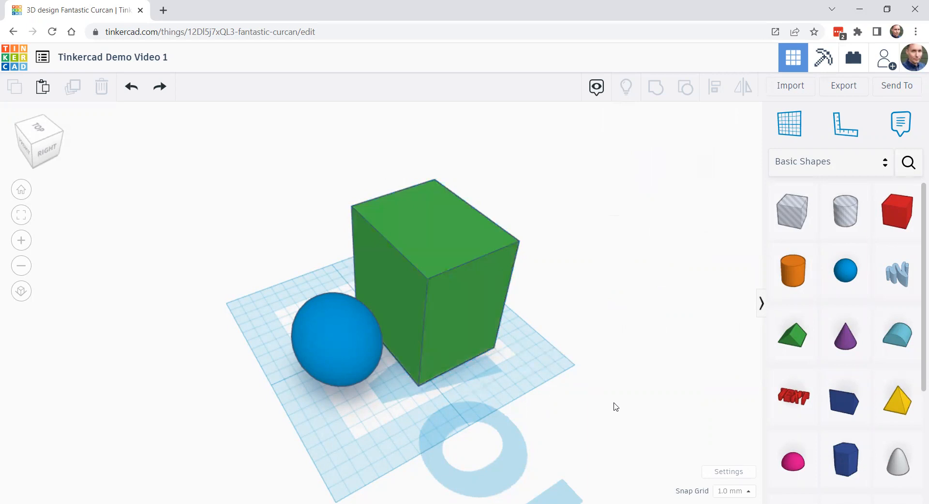
scroll(616, 356, down, 2)
middle_drag(563, 377, 576, 347)
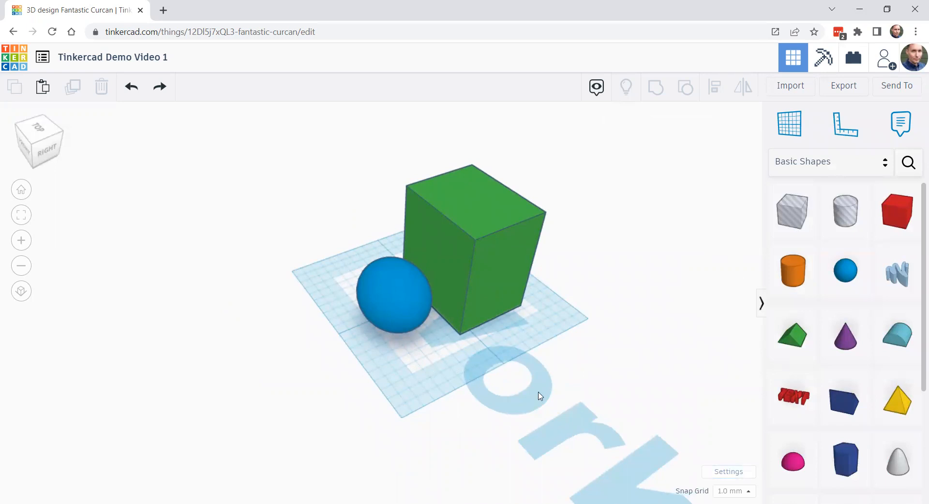
Step: Set the workplane's width and length to 200 mm in the workspace settings and close them
click(723, 473)
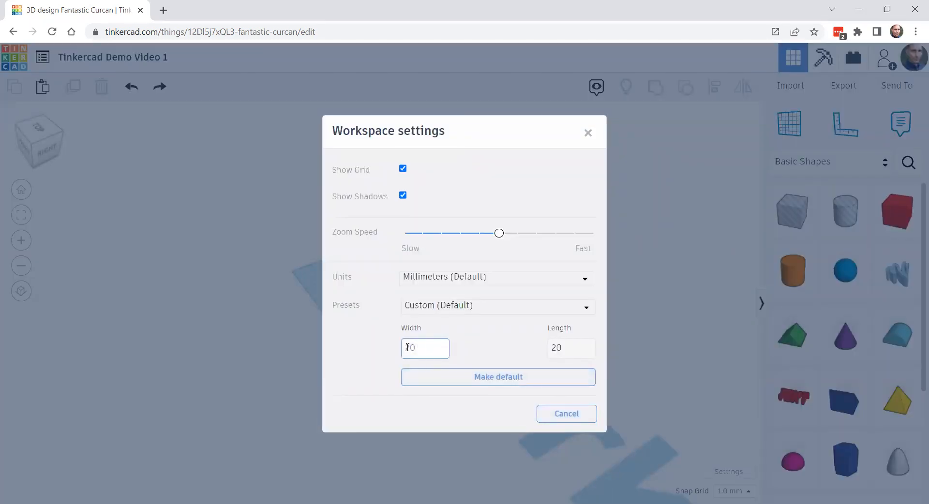
click(419, 353)
text(0)
click(570, 354)
text(0)
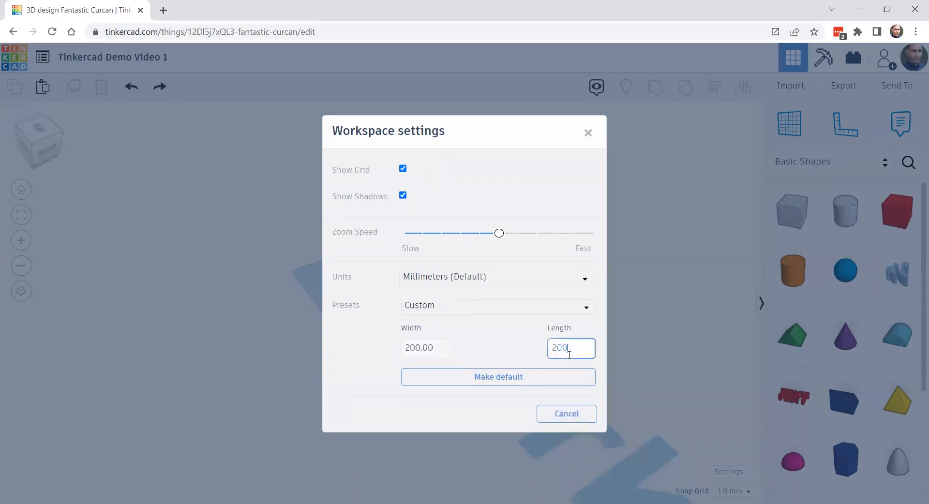
click(668, 329)
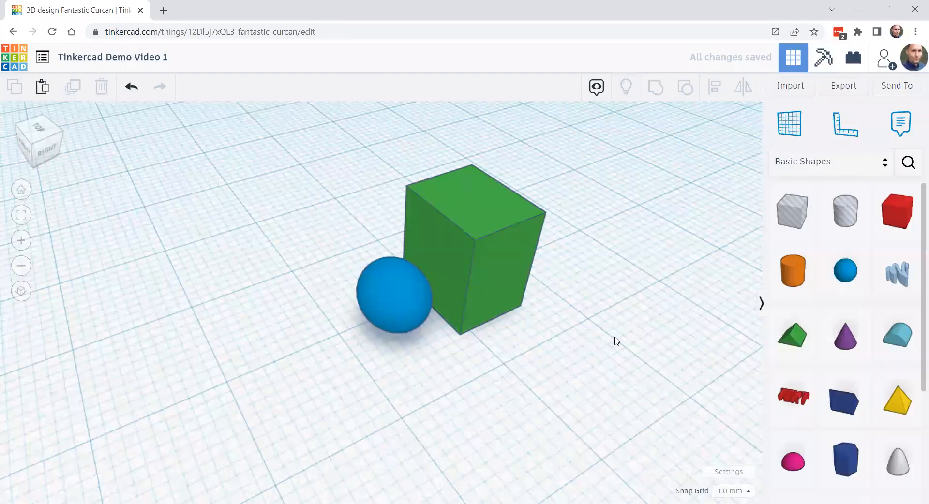
Step: Delete the blue sphere and the green box from the workplane
scroll(561, 394, down, 5)
right_drag(699, 350, 587, 350)
right_drag(417, 347, 469, 317)
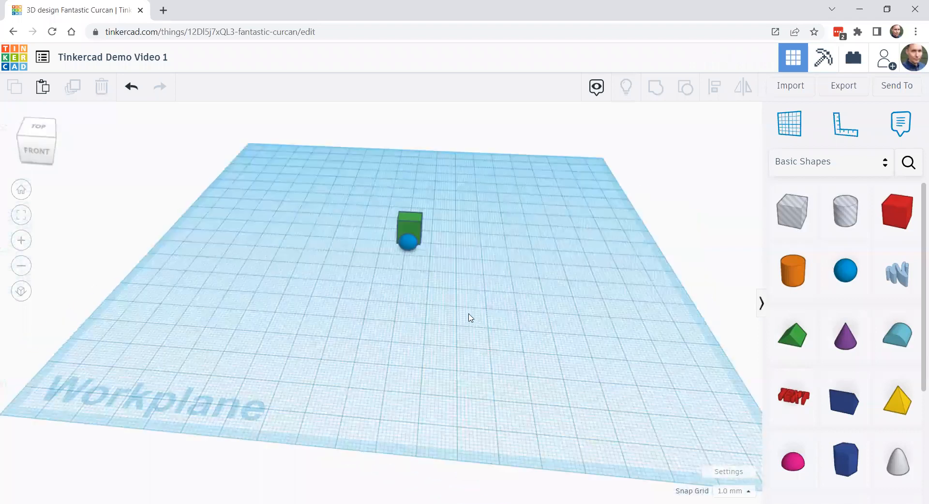
click(406, 242)
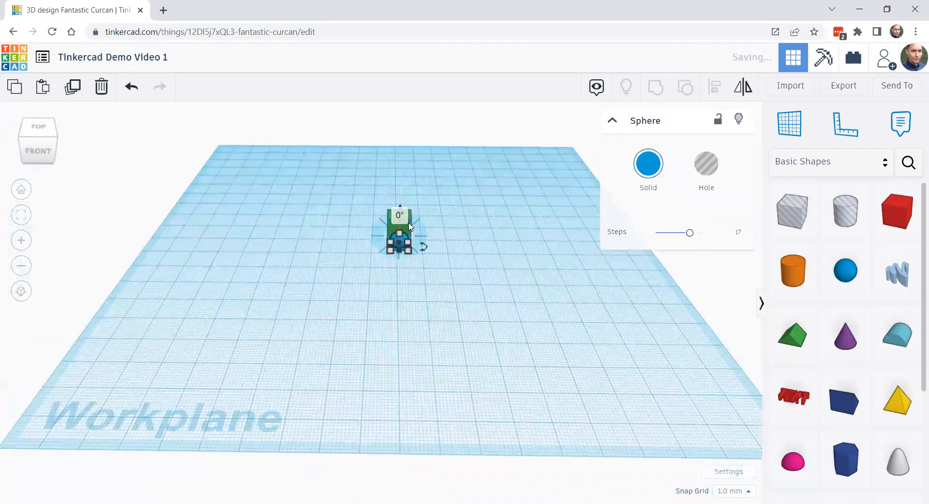
key(Delete)
click(398, 226)
key(Delete)
Step: Place a solid red box from the Basic Shapes near the middle of the workplane and deselect it
drag(897, 212, 558, 326)
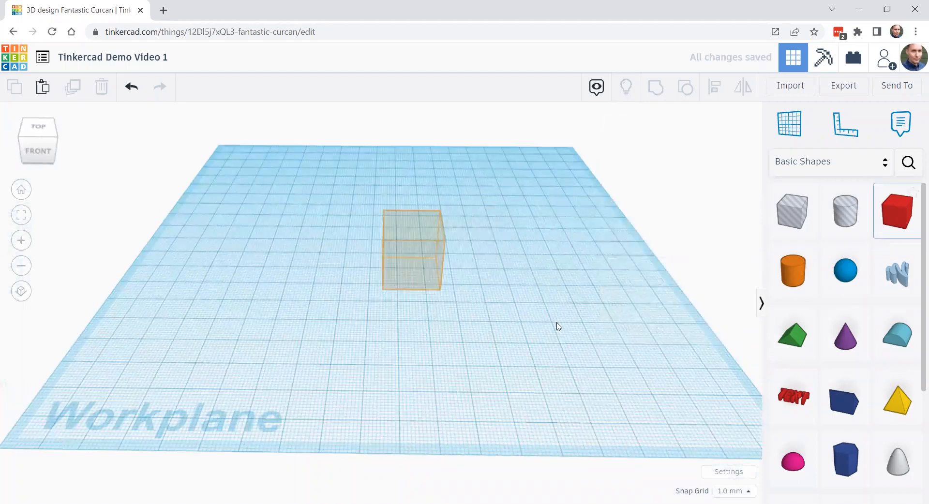
click(513, 303)
right_drag(533, 276, 684, 357)
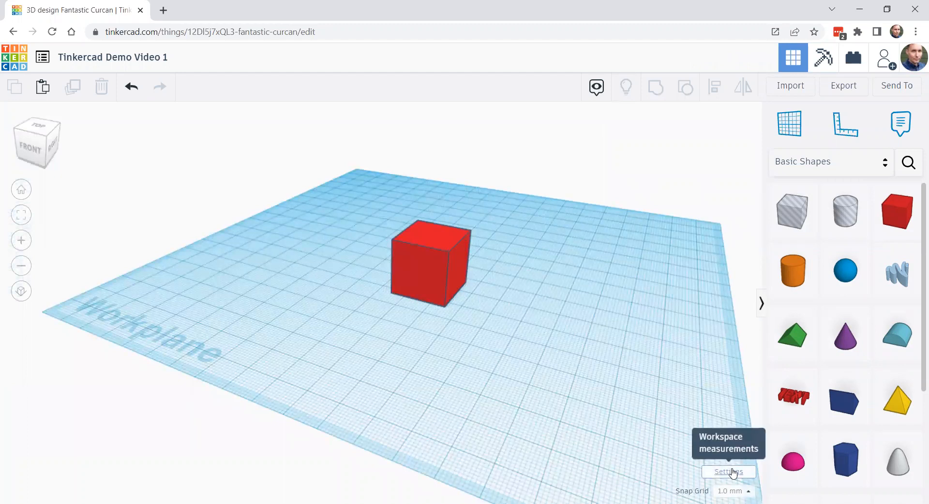
Step: Set the workplane's width and length to 300 mm in the workspace settings
click(731, 472)
click(416, 349)
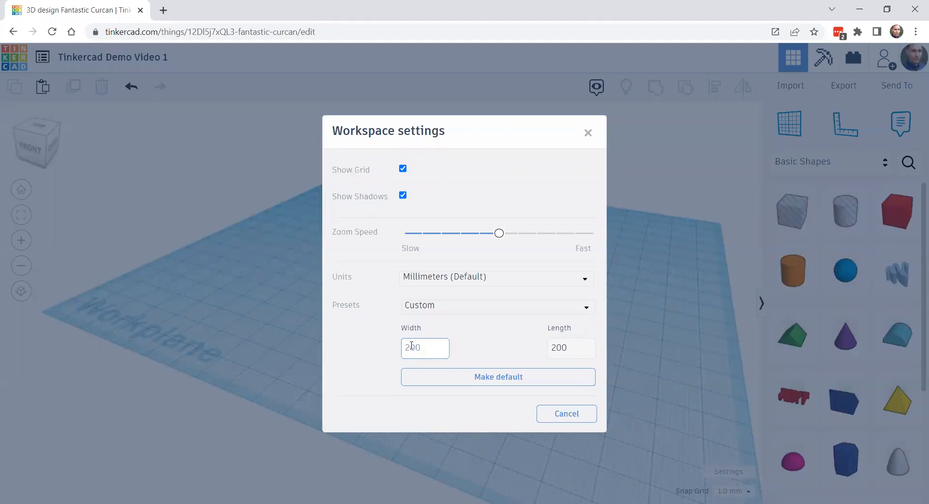
drag(412, 351, 403, 350)
click(550, 348)
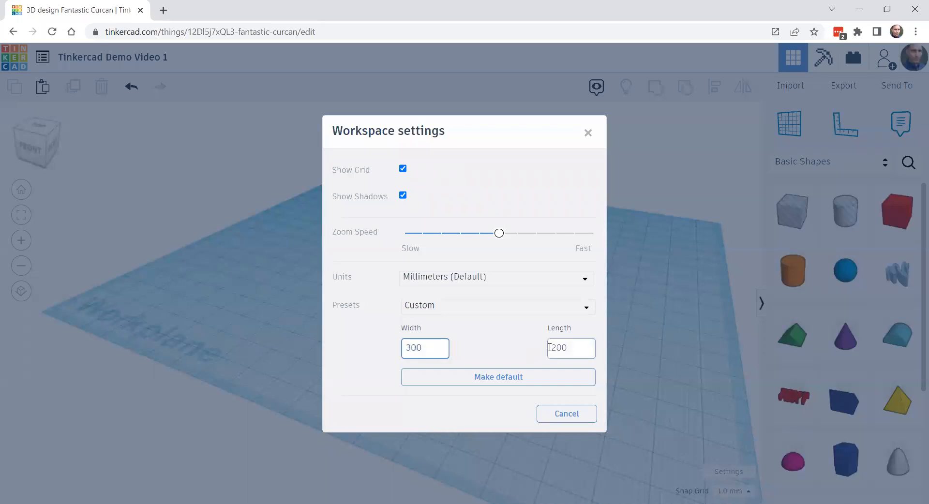
drag(581, 347, 552, 350)
click(556, 349)
text(300.)
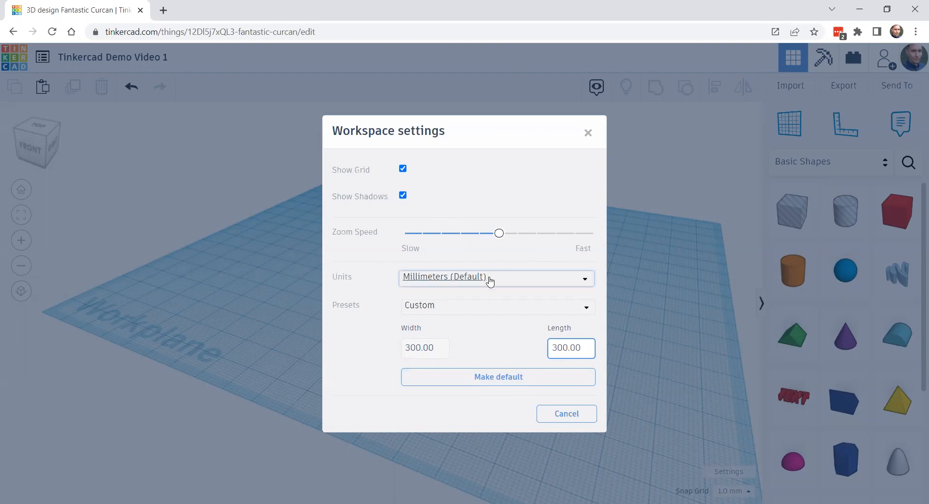
Step: View the available units, make the 300 x 300 mm custom workplane in millimetres the default, and close the settings
click(508, 280)
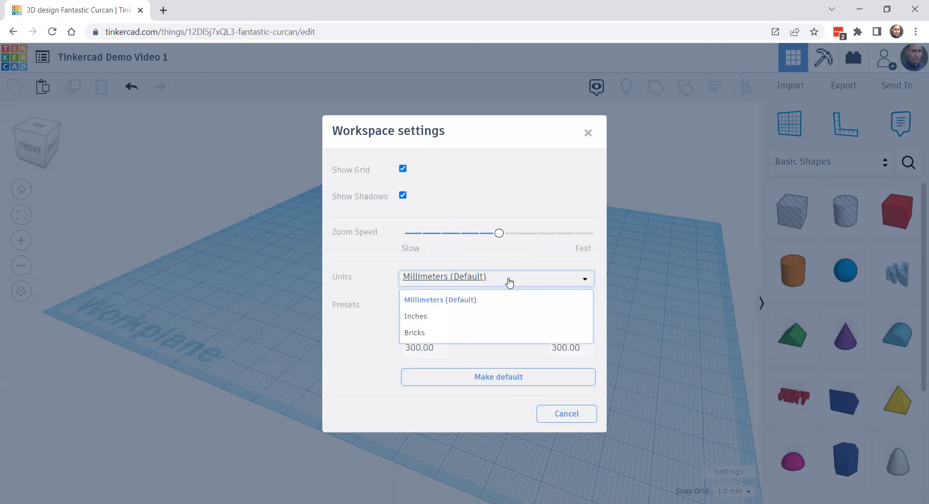
click(490, 260)
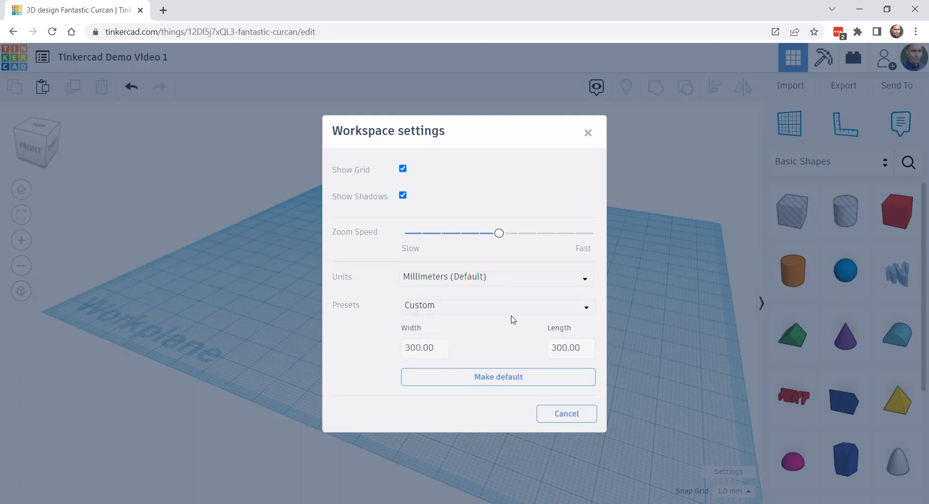
click(490, 377)
click(519, 381)
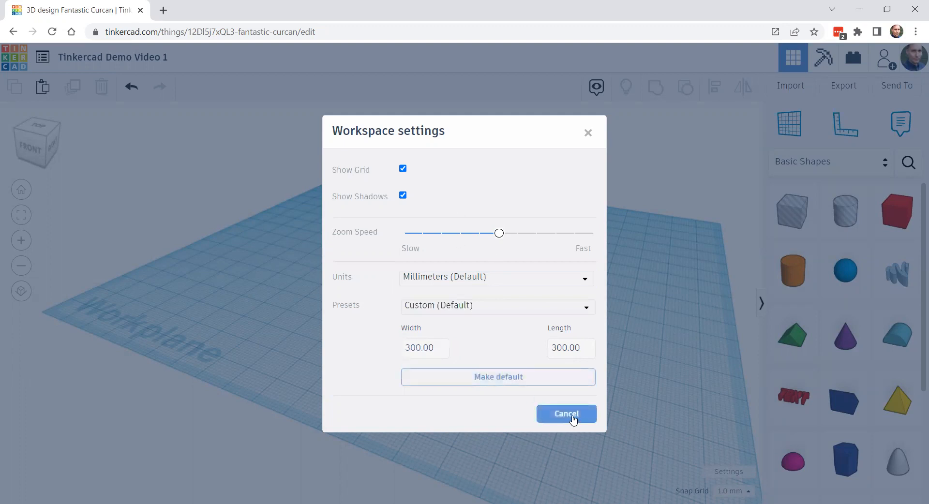
click(573, 418)
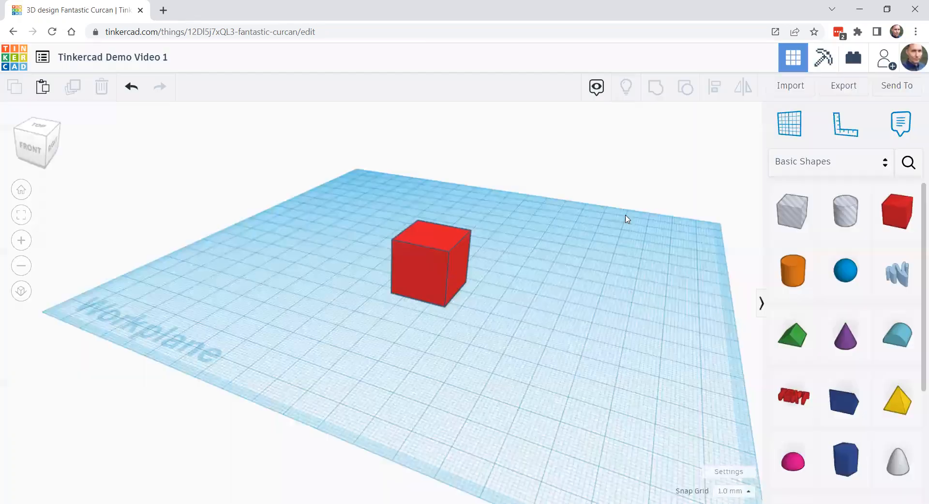
Step: Create a new design, place a solid red box on its workplane, and deselect it
click(43, 58)
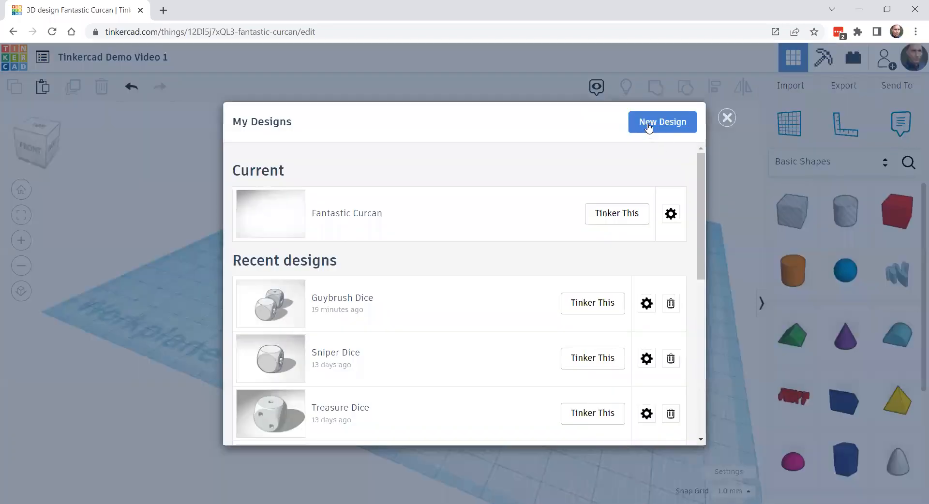
click(662, 122)
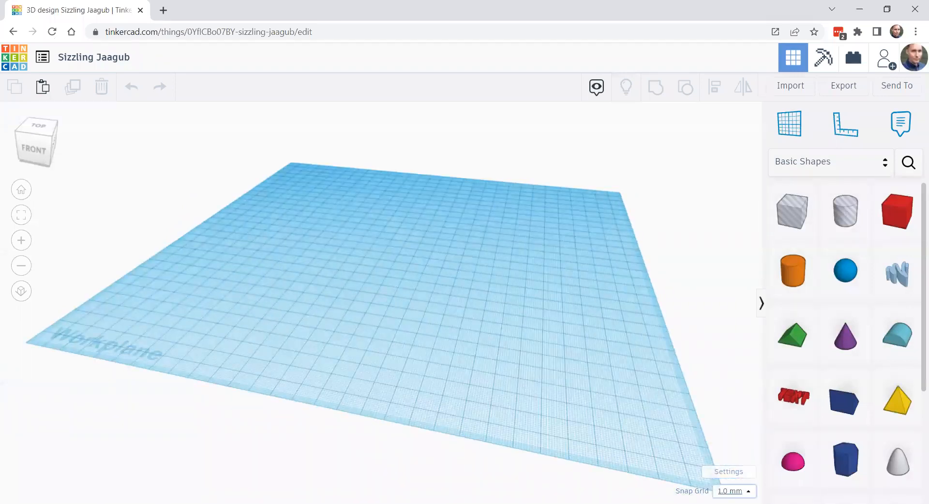
click(734, 491)
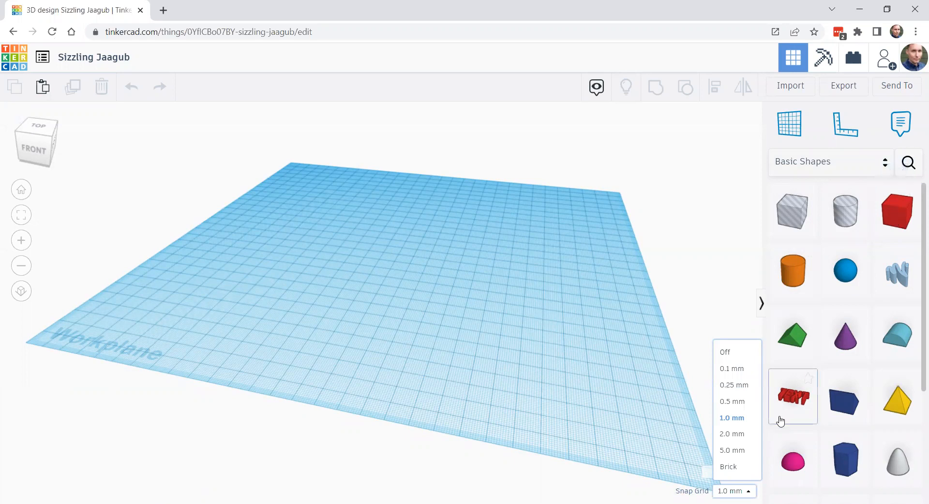
drag(892, 227, 356, 252)
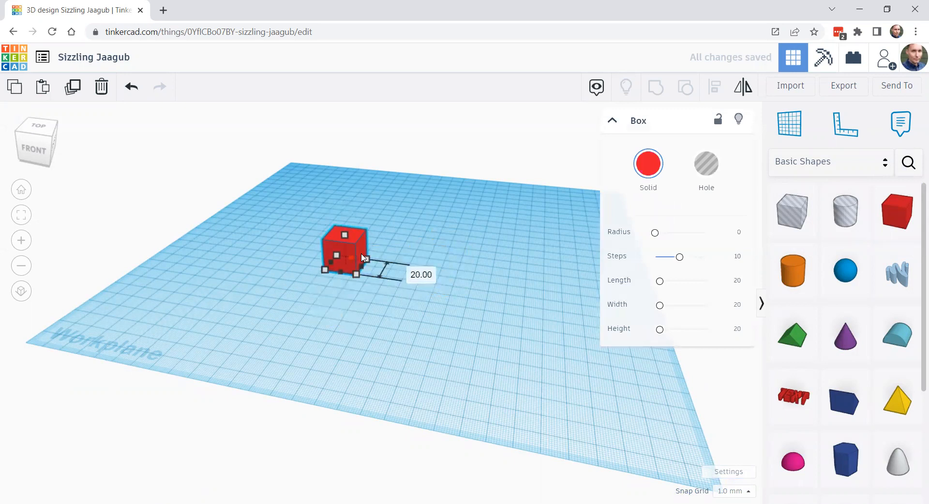
click(197, 248)
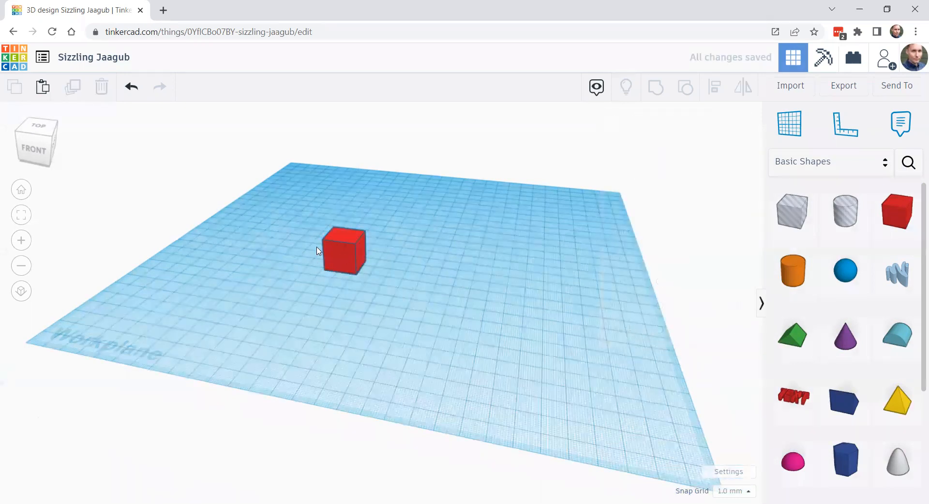
Step: Move the red box by 13 mm and 7 mm across the workplane and set the snap grid to 5.0 mm
drag(349, 254, 361, 265)
click(731, 491)
click(732, 451)
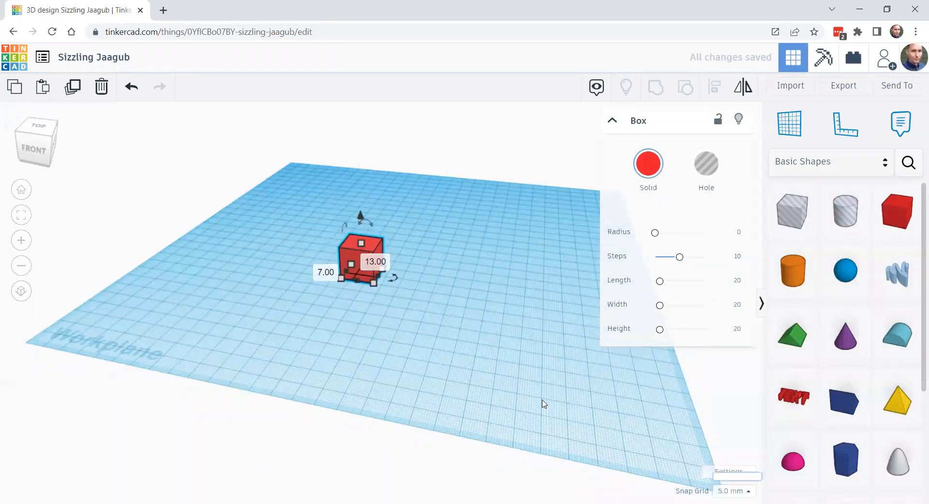
Step: Move the red box further across the workplane with the coarser snap and raise its height to 30 mm
click(405, 282)
drag(369, 263, 405, 248)
click(409, 259)
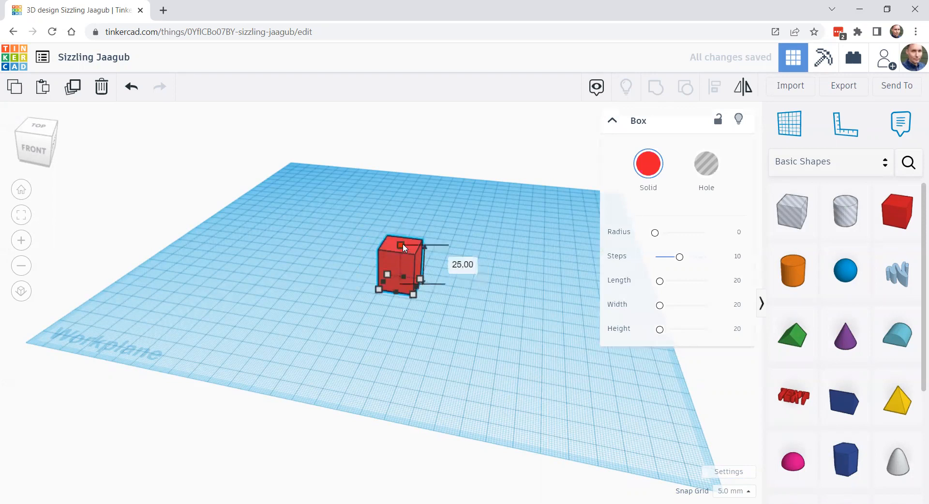
mouse_move(403, 246)
mouse_down()
mouse_move(409, 233)
mouse_move(407, 249)
mouse_up()
drag(408, 243, 409, 239)
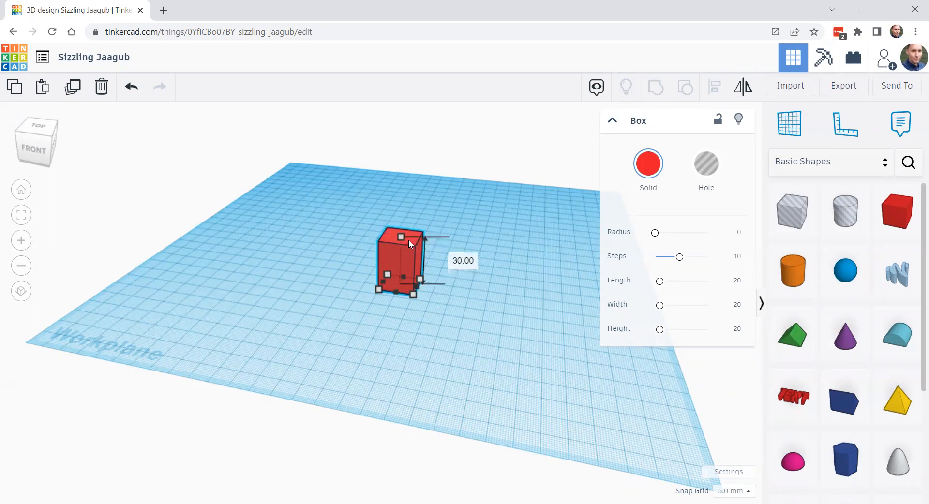
Step: Set the snap grid to 1.0 mm
click(734, 491)
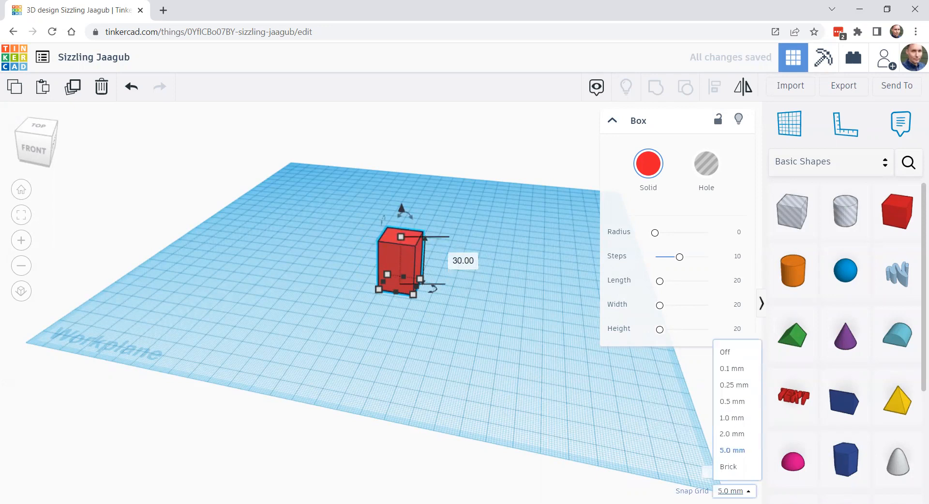
click(735, 419)
scroll(432, 315, up, 2)
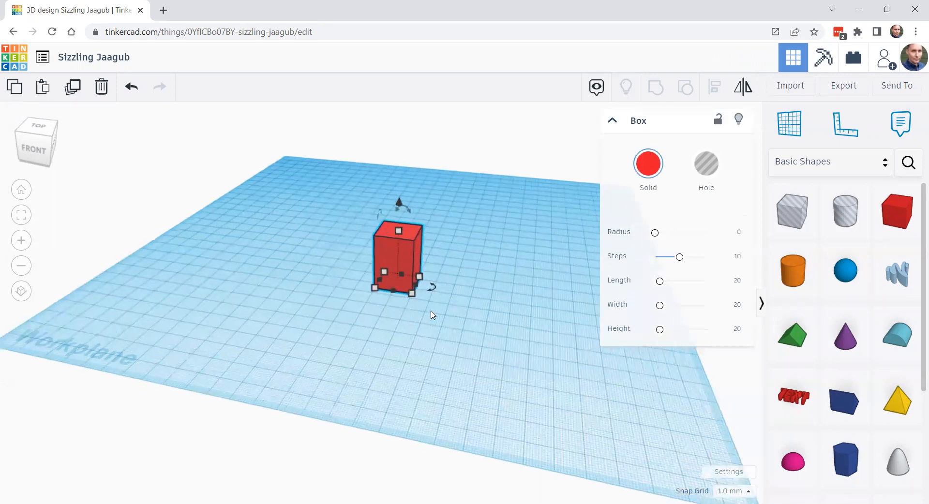
scroll(432, 311, up, 1)
middle_drag(474, 349, 486, 409)
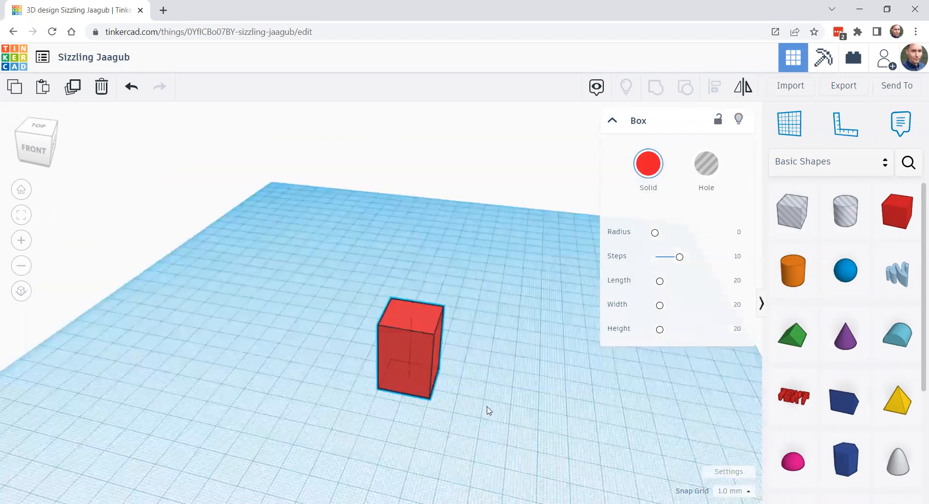
scroll(484, 401, up, 2)
scroll(453, 385, up, 1)
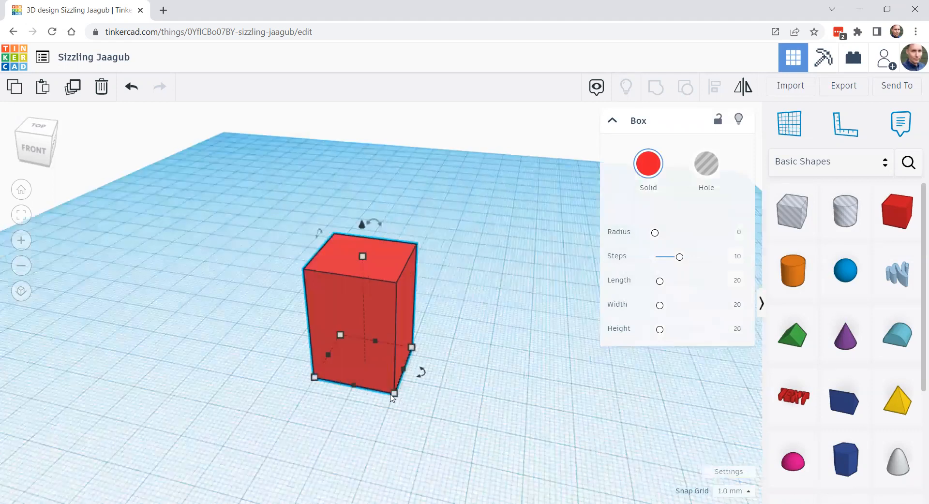
click(738, 491)
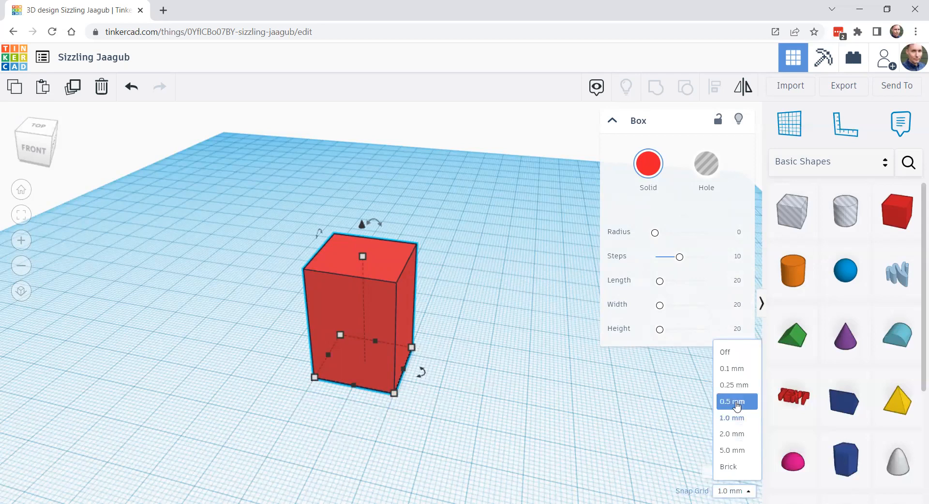
click(735, 419)
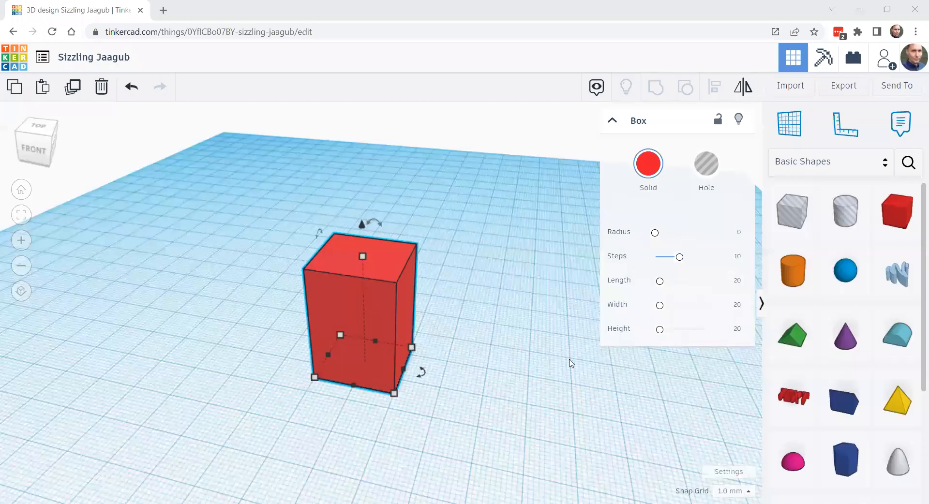
Step: Move the red box a little further back on the workplane and deselect it
click(494, 397)
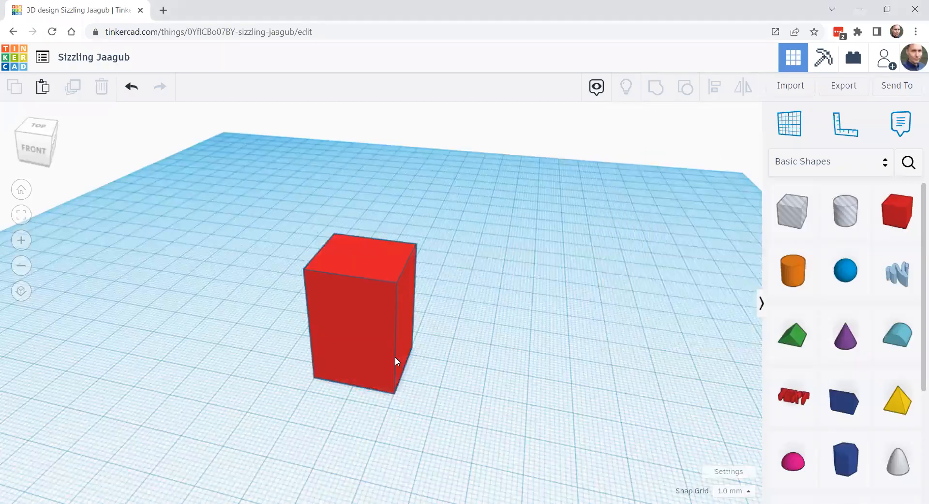
drag(387, 330, 397, 302)
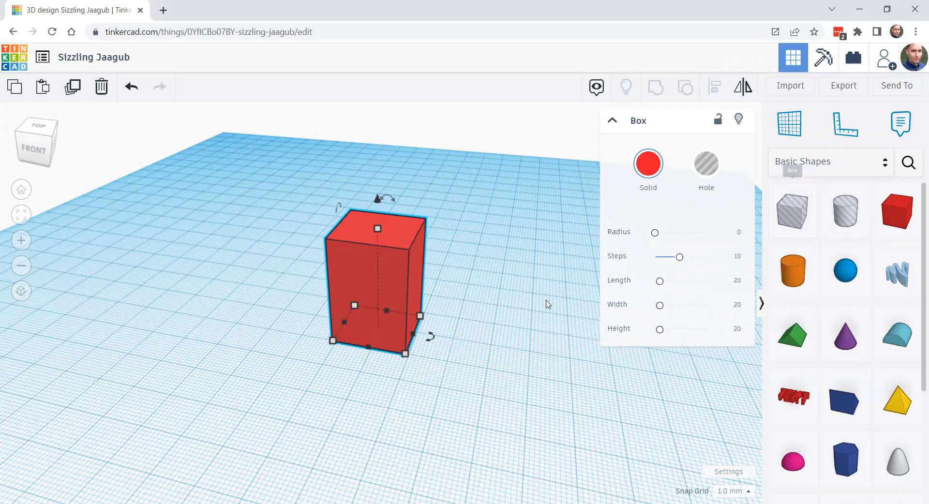
scroll(807, 369, down, 4)
scroll(811, 372, up, 4)
click(509, 396)
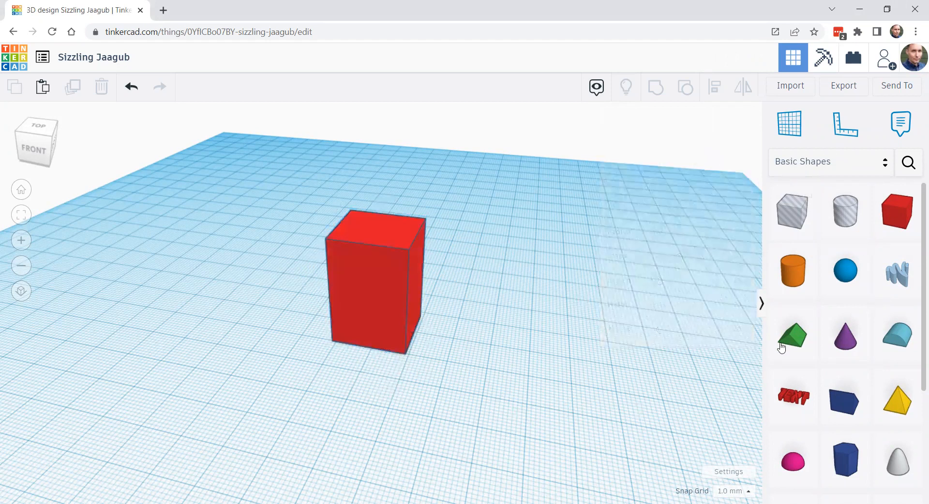
Step: Stretch the red box to about double its width, make it taller, and deselect it
click(400, 291)
drag(419, 330, 501, 371)
drag(424, 234, 429, 202)
click(411, 359)
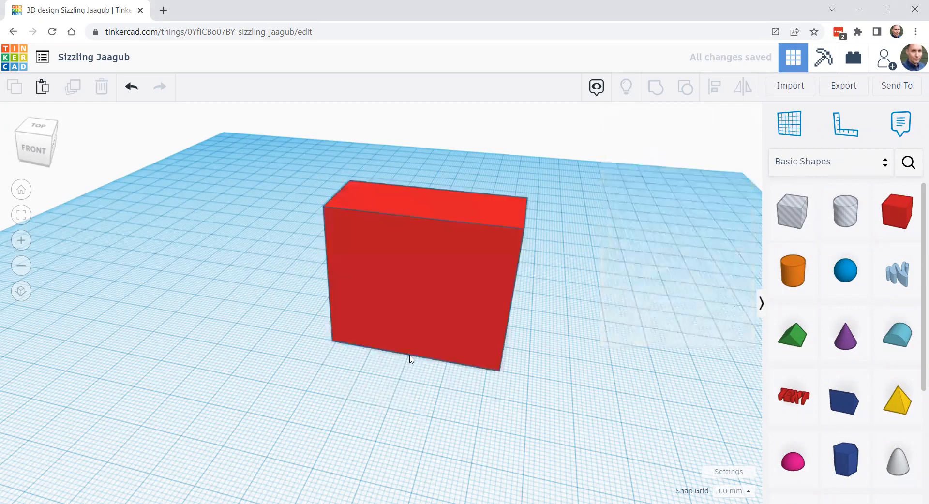
Step: Place a Round Roof shape against the red box's front face, make it taller, and size its base to 25 by 20 mm
click(478, 289)
scroll(829, 352, down, 3)
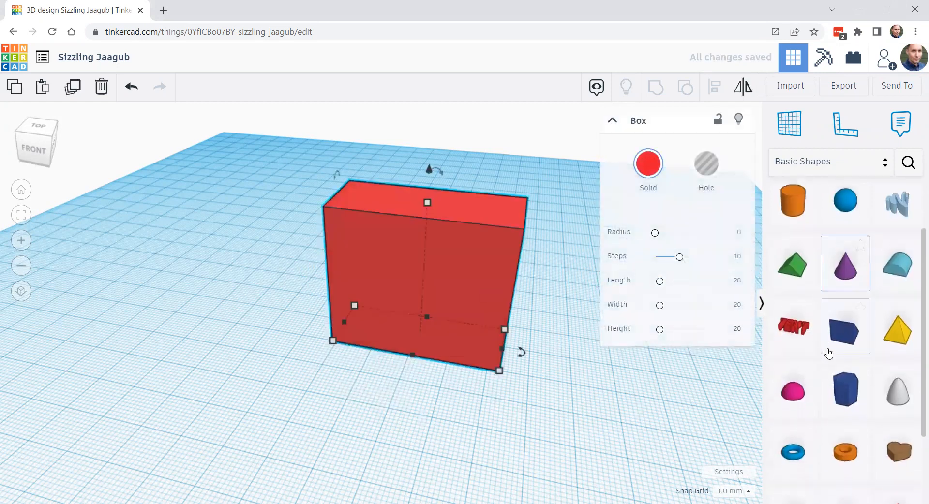
scroll(826, 348, down, 1)
scroll(822, 352, up, 3)
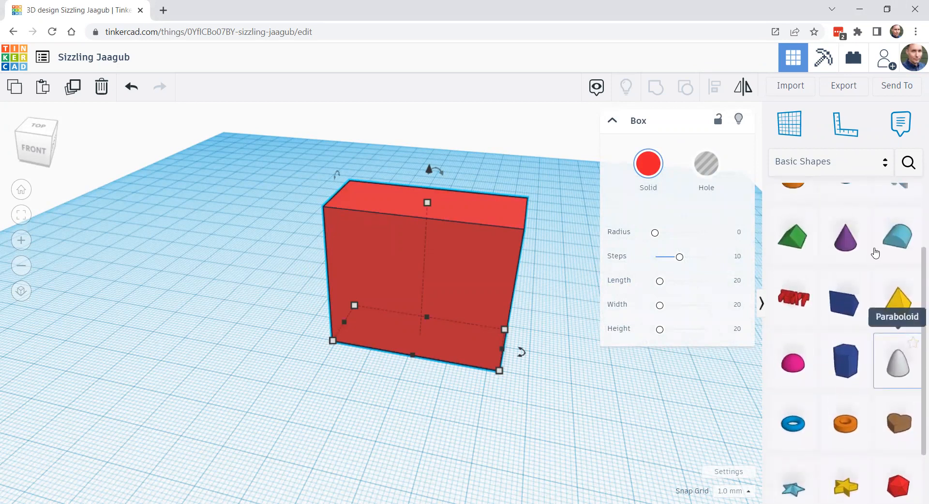
drag(903, 242, 416, 339)
drag(417, 307, 420, 240)
drag(457, 324, 475, 326)
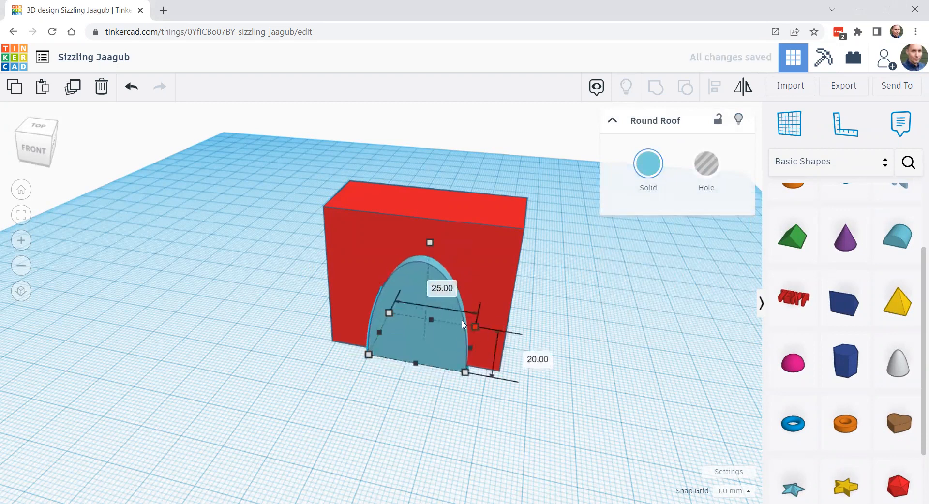
Step: Extend the Round Roof's depth to 23 mm so it protrudes from the red box's front face, and deselect it
mouse_move(402, 353)
mouse_down()
mouse_move(404, 337)
mouse_move(406, 348)
mouse_up()
right_drag(407, 350, 459, 374)
right_drag(348, 360, 629, 371)
right_drag(428, 392, 463, 344)
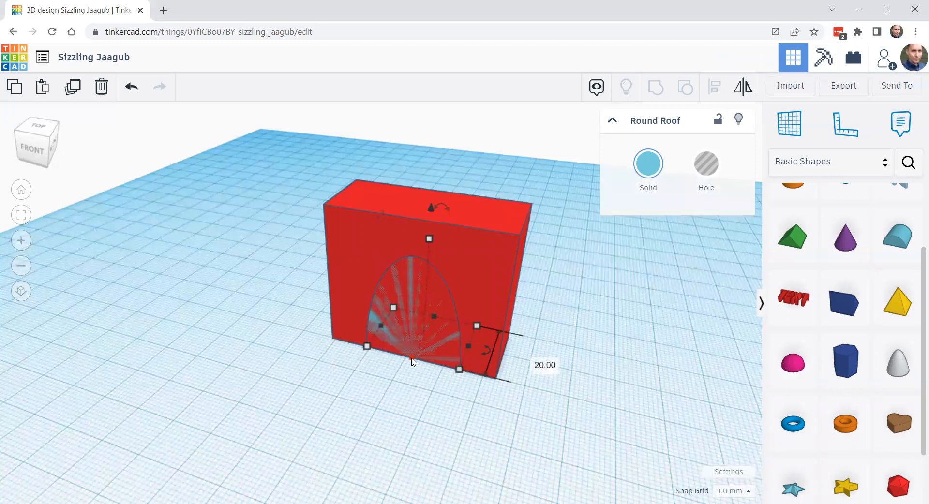
drag(412, 358, 409, 370)
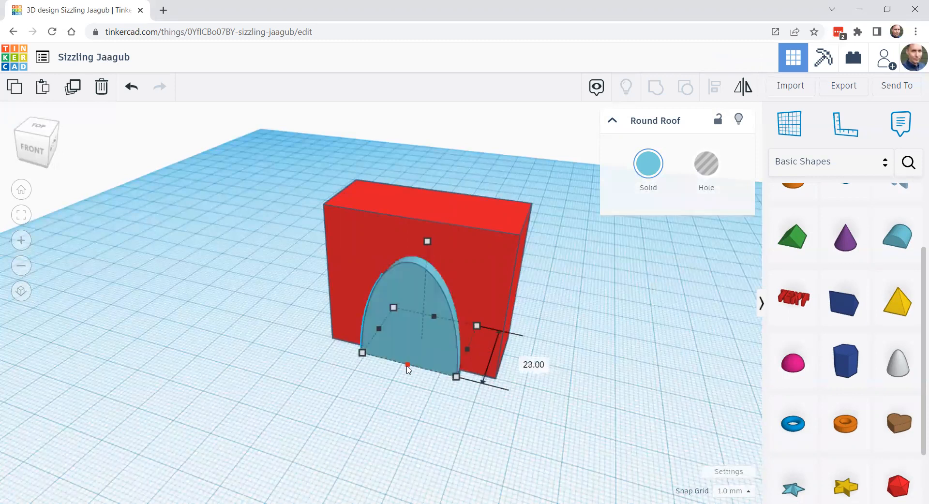
click(551, 411)
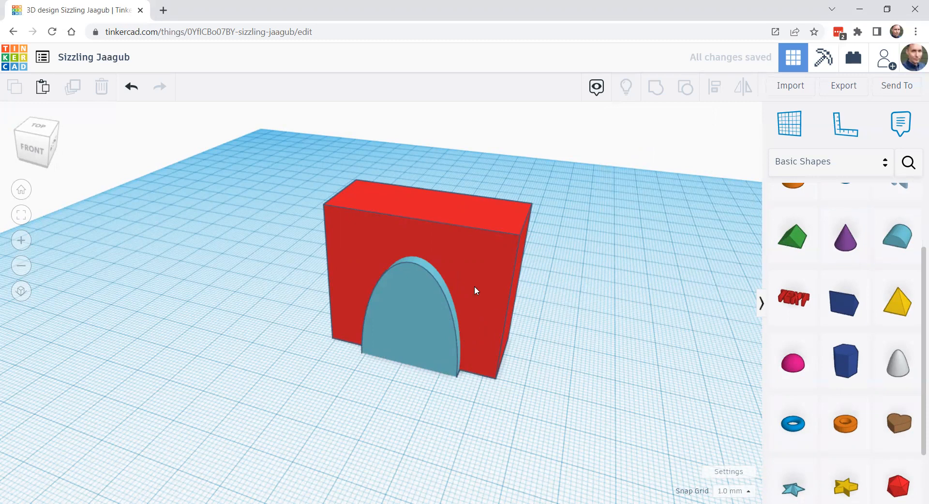
Step: Turn the Round Roof shape into a hole and deselect it
click(479, 269)
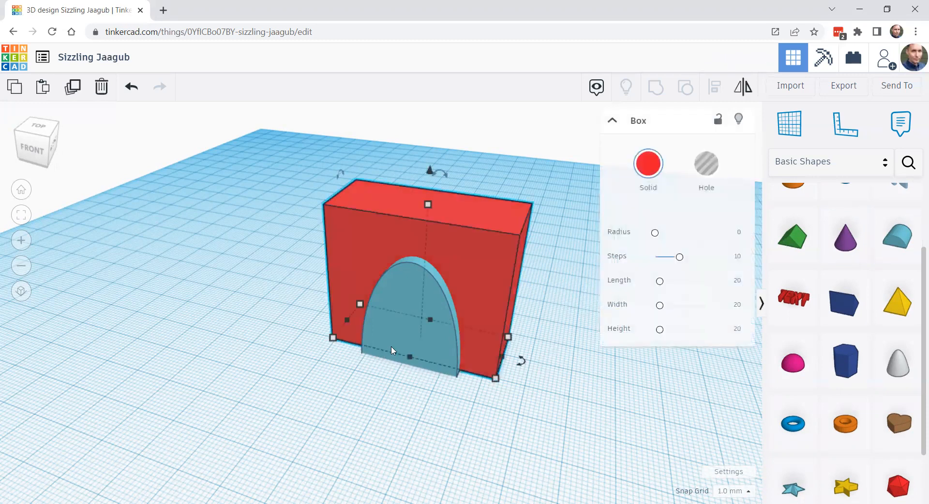
click(410, 291)
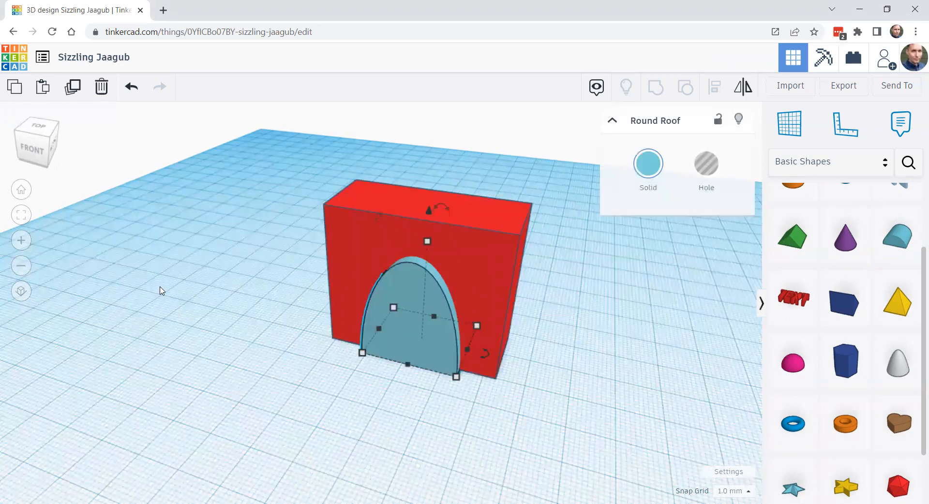
click(708, 168)
click(602, 377)
right_drag(602, 377, 496, 329)
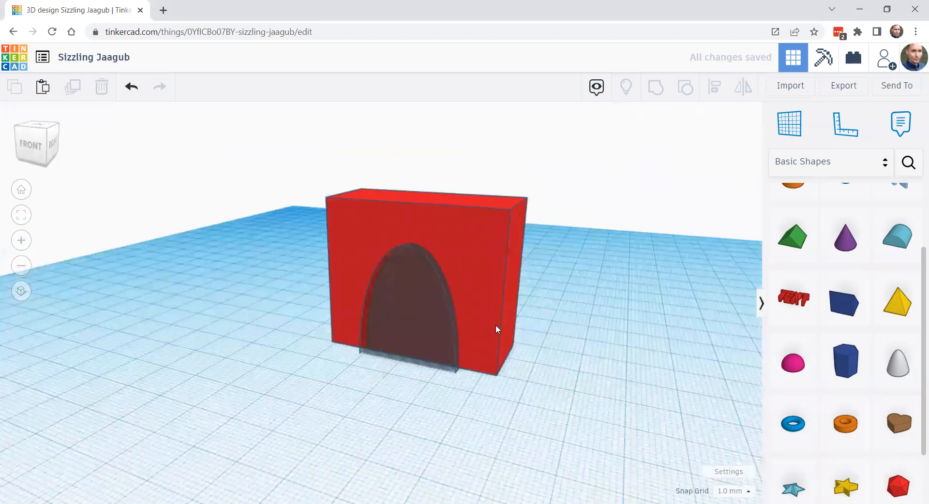
right_drag(294, 329, 697, 366)
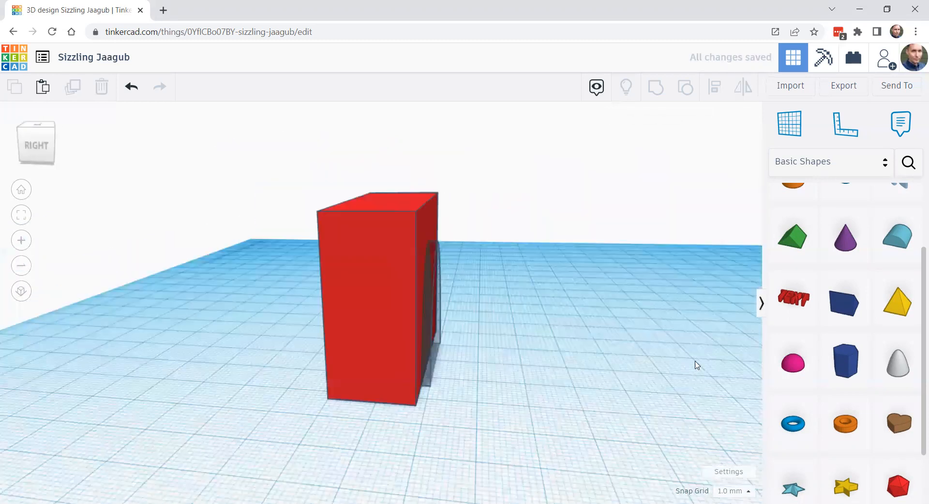
right_drag(371, 362, 397, 321)
Step: Try moving the red box relative to the Round Roof hole and undo the move
click(397, 323)
drag(397, 322, 377, 296)
key(ctrl+z)
drag(442, 248, 500, 271)
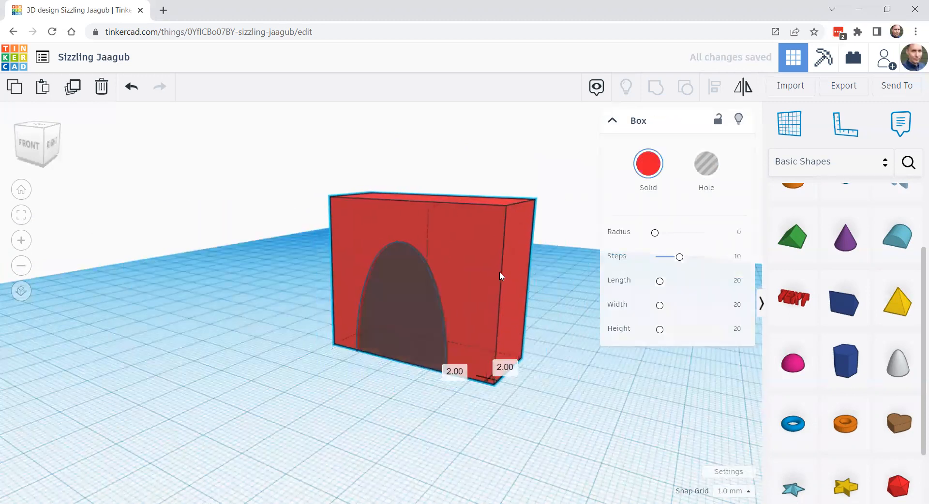
right_drag(557, 352, 452, 388)
right_drag(286, 392, 450, 383)
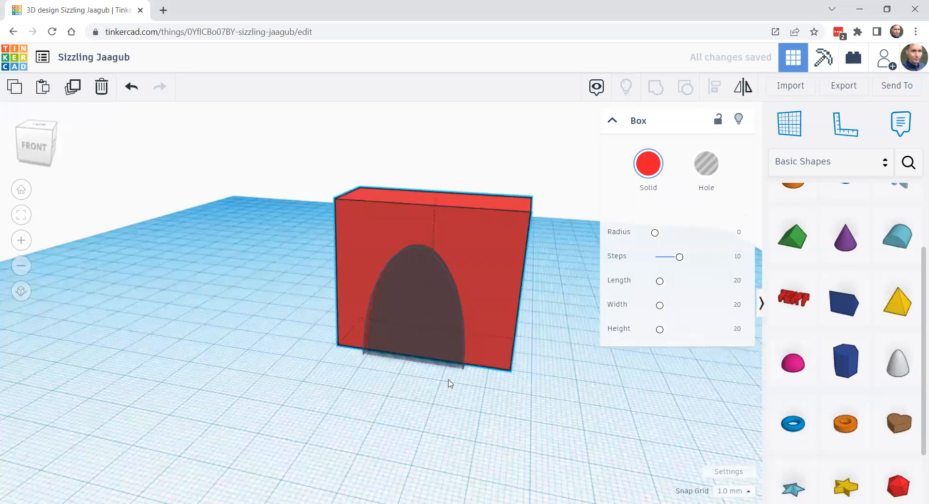
Step: Shift the Round Roof hole slightly along the red box and group both shapes to cut an arch
right_drag(437, 294, 446, 295)
click(445, 296)
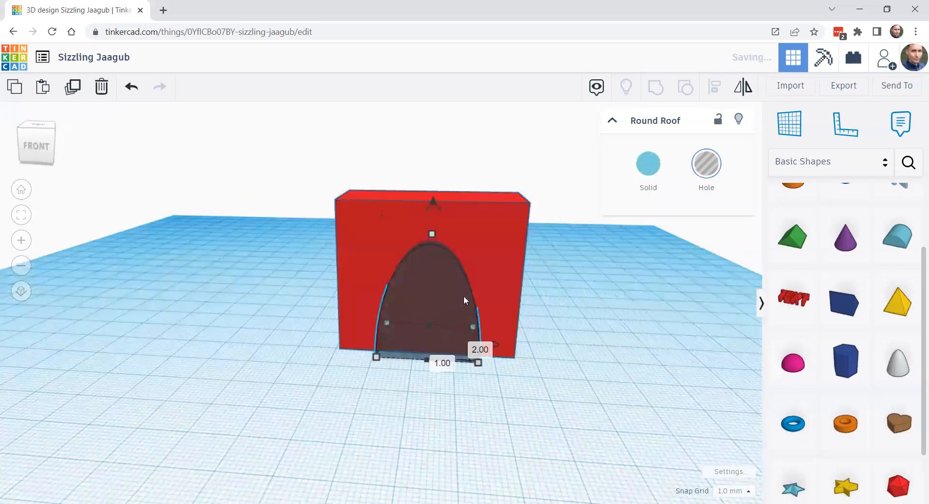
shift+click(488, 251)
click(656, 88)
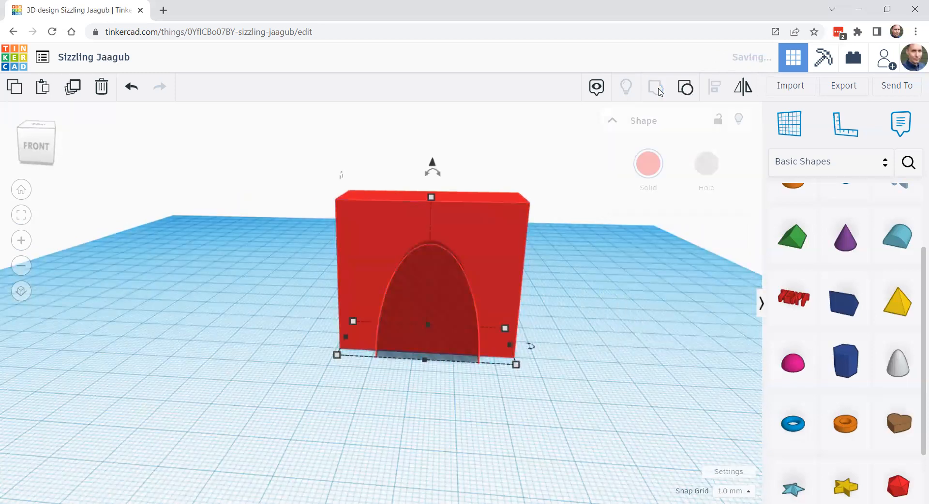
Step: Examine the arch cut through the red box from several sides
scroll(524, 347, up, 1)
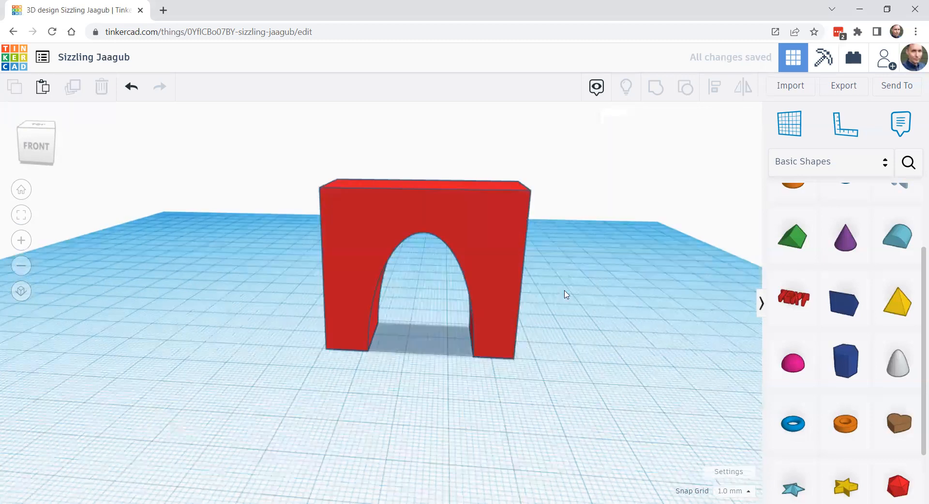
scroll(567, 294, up, 1)
right_drag(373, 321, 166, 305)
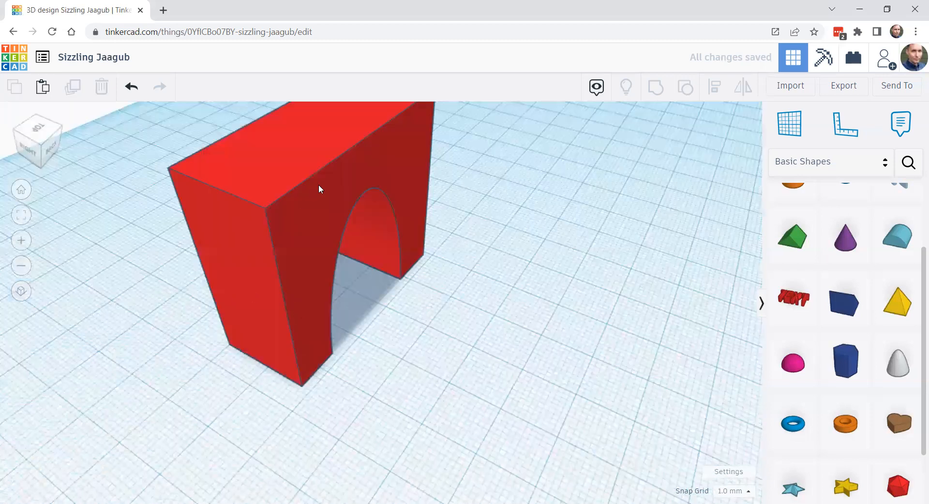
right_drag(319, 187, 411, 312)
right_drag(322, 356, 557, 314)
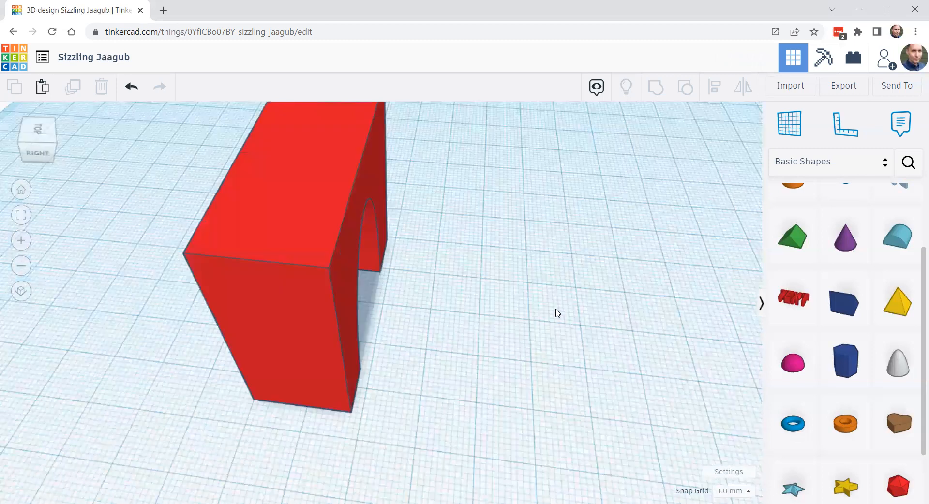
right_drag(476, 316, 444, 276)
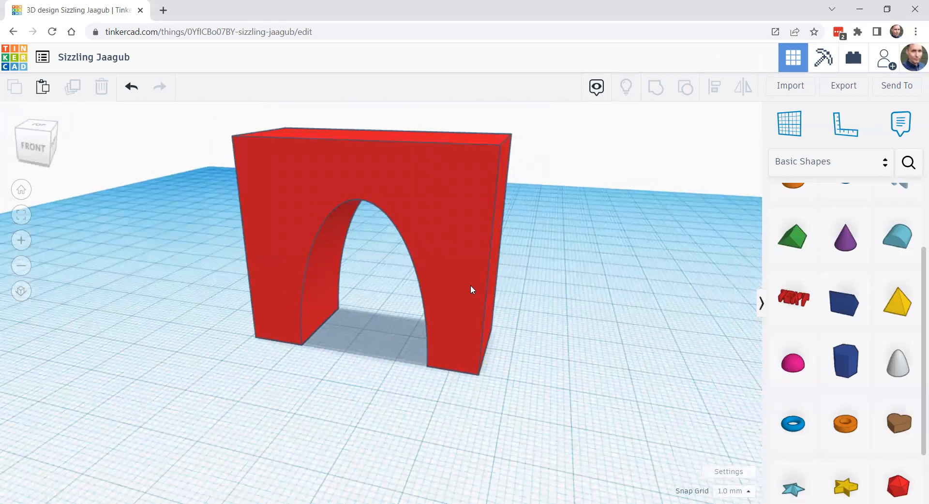
click(480, 261)
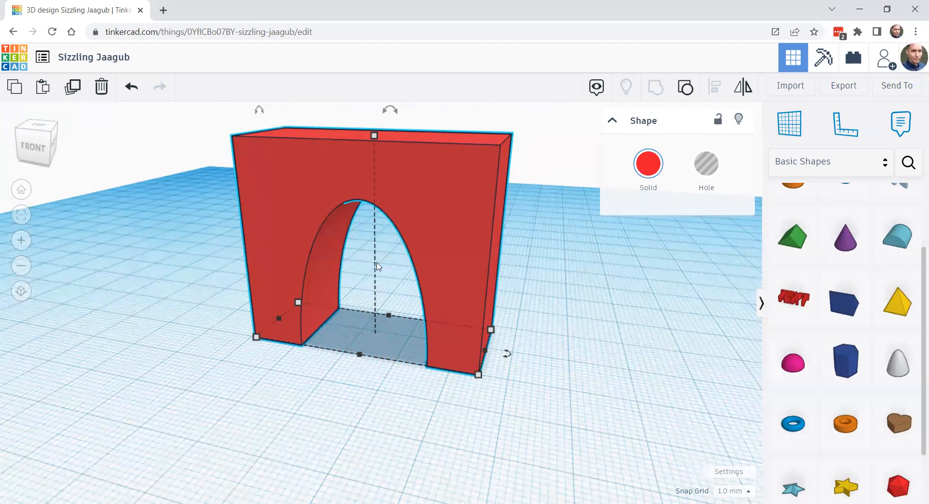
click(576, 302)
Step: Ungroup the arch, widen the Round Roof hole on both sides to 35 mm, and deselect it
click(452, 250)
scroll(545, 284, down, 2)
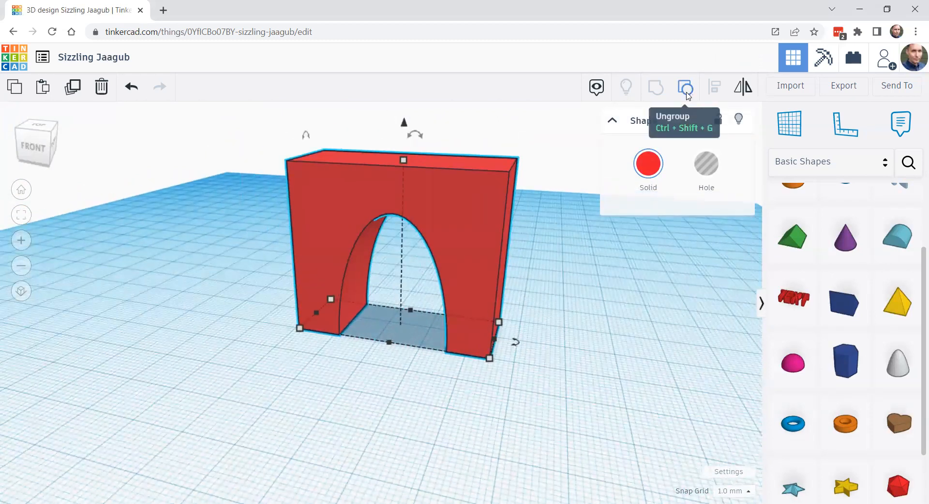
click(686, 95)
click(394, 262)
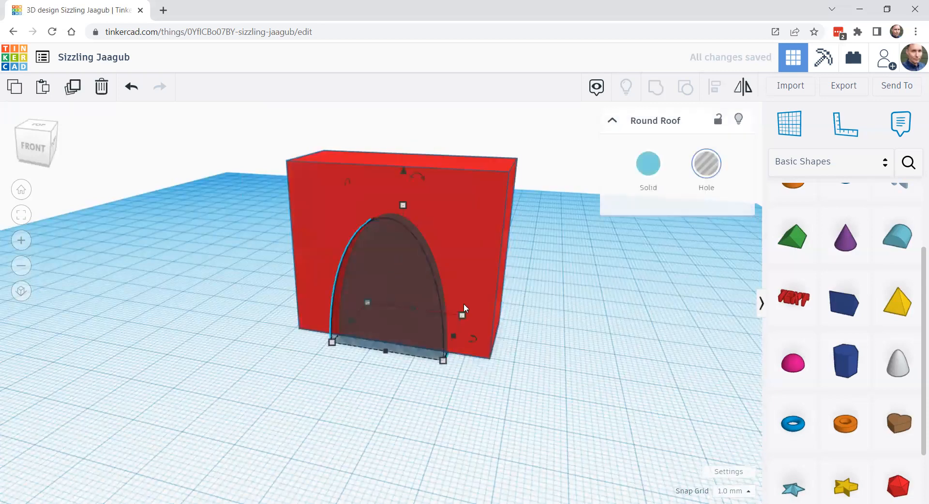
drag(454, 336, 475, 343)
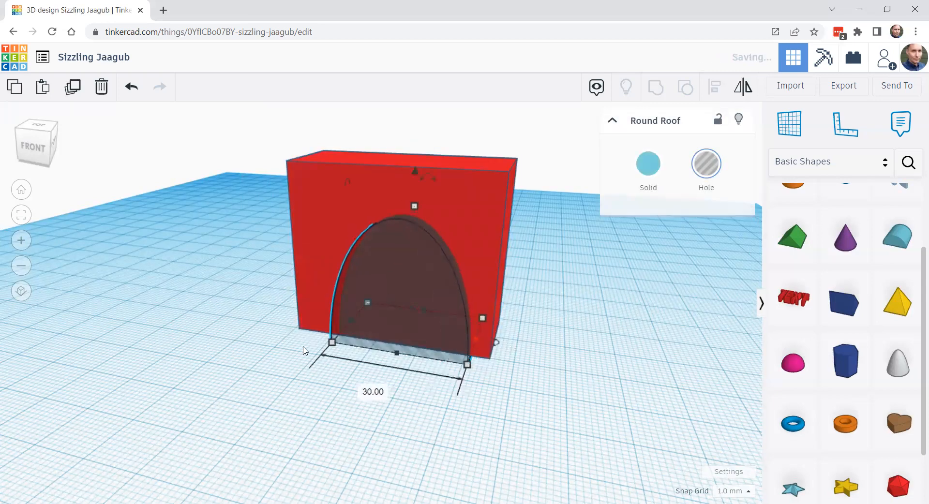
drag(353, 321, 333, 318)
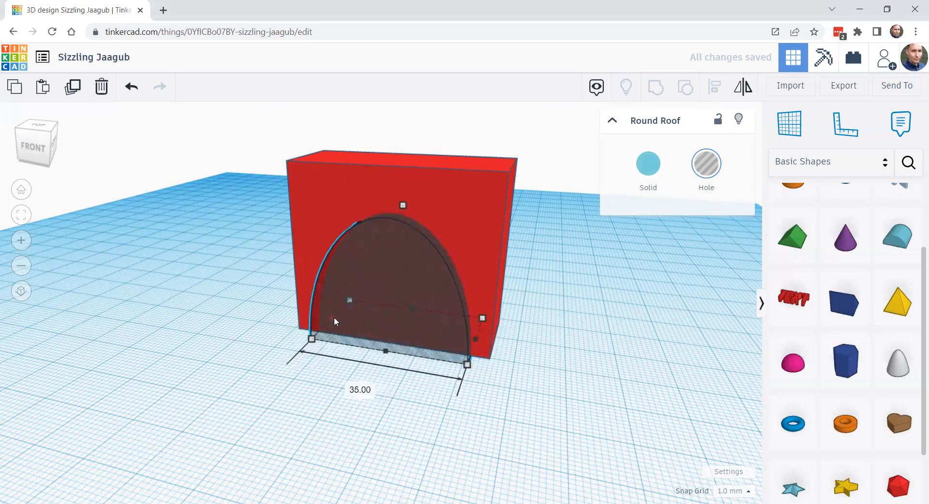
click(576, 373)
Step: Group the large red box with the widened Round Roof hole to cut a broader arch
click(496, 213)
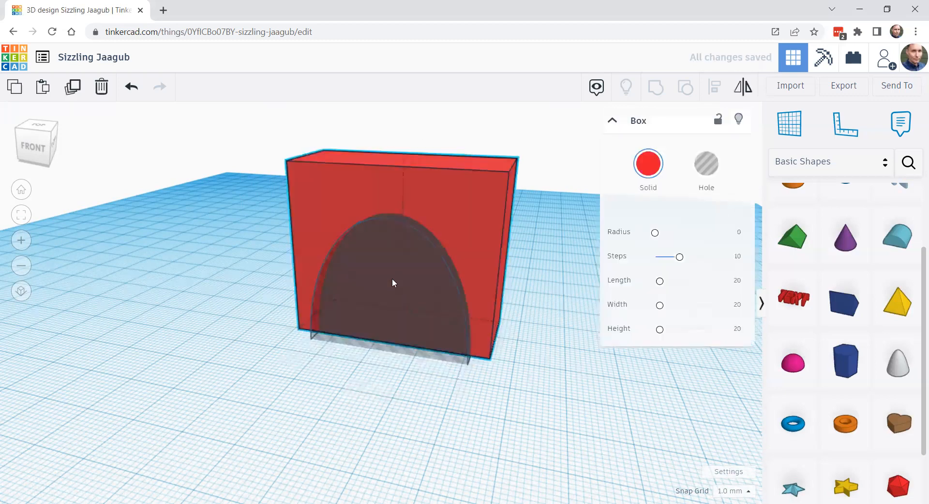
shift+click(392, 278)
click(656, 88)
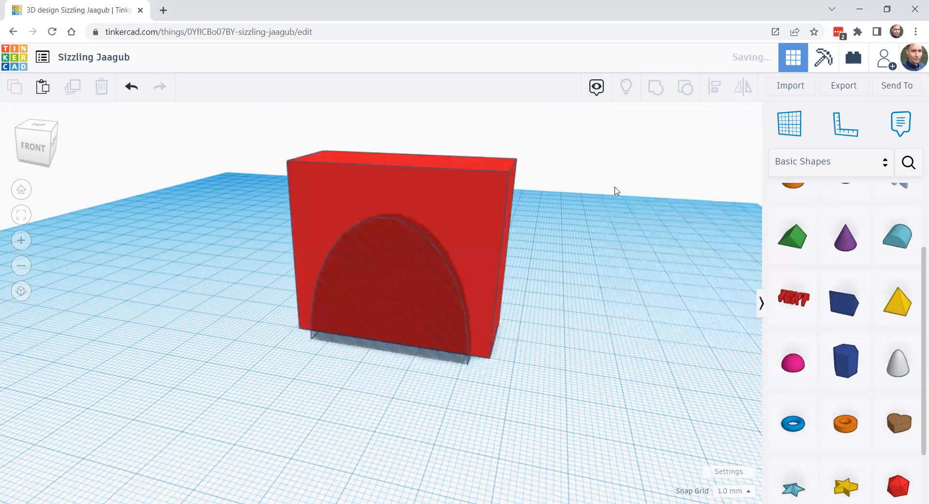
click(577, 322)
right_drag(482, 312, 500, 318)
right_drag(369, 355, 591, 367)
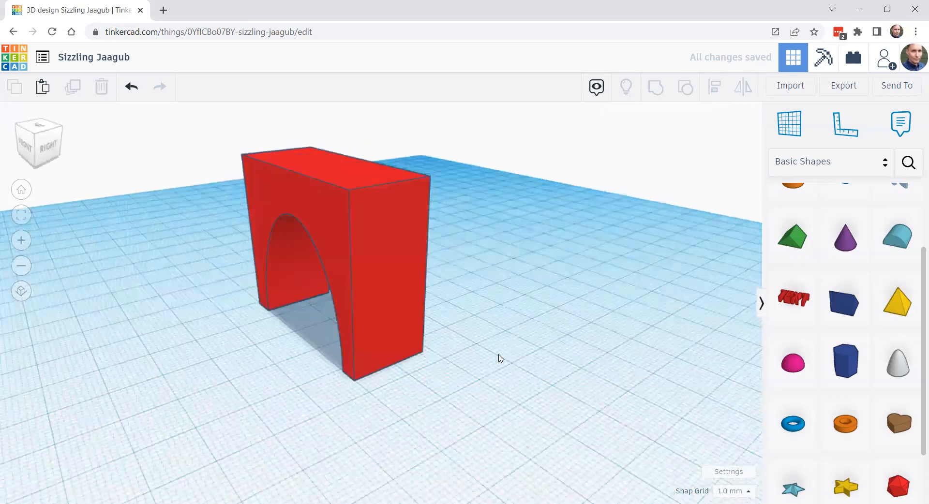
right_drag(500, 359, 408, 356)
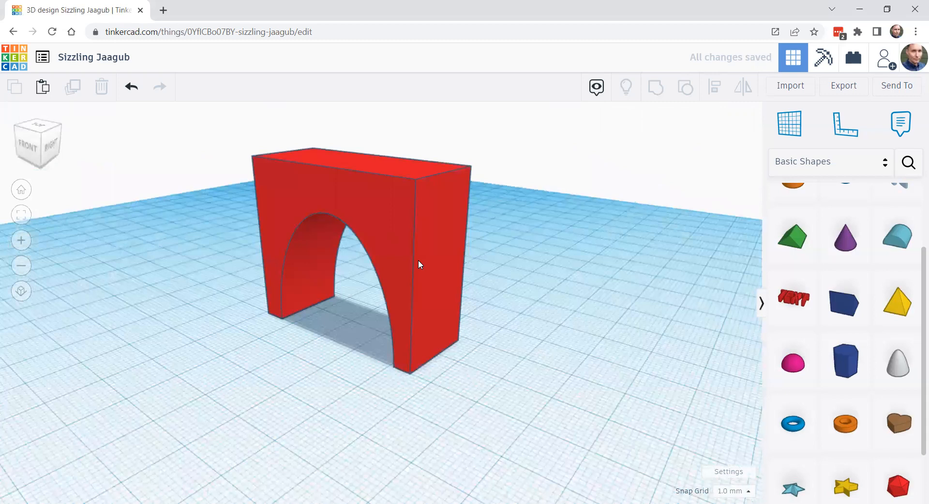
Step: Place a new red Box on the workplane beside the arch
click(419, 263)
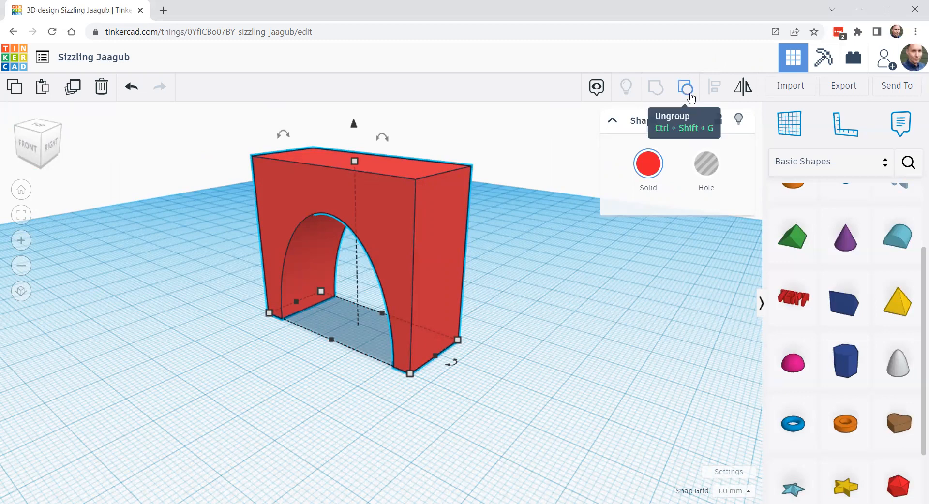
click(700, 325)
scroll(867, 252, down, 2)
scroll(864, 285, up, 4)
scroll(863, 285, down, 1)
drag(898, 211, 556, 283)
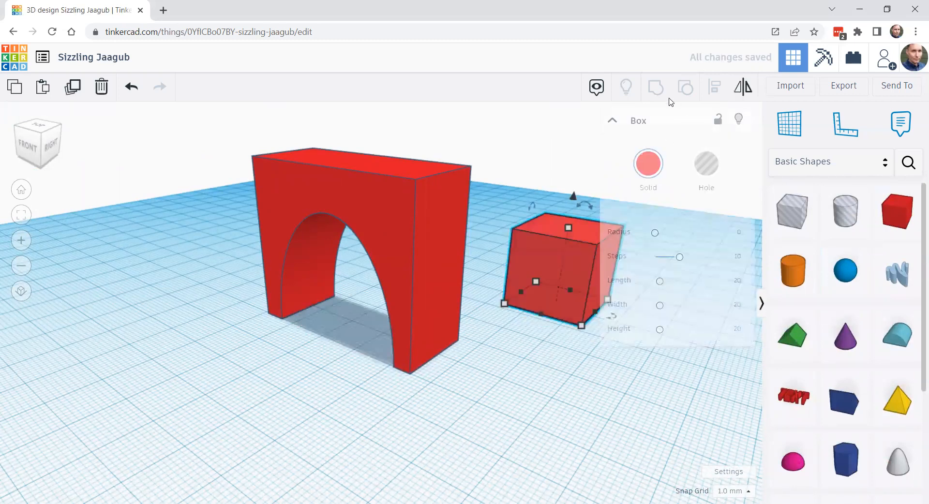
Step: Ungroup the arch into its box and Round Roof hole and deselect them
click(438, 265)
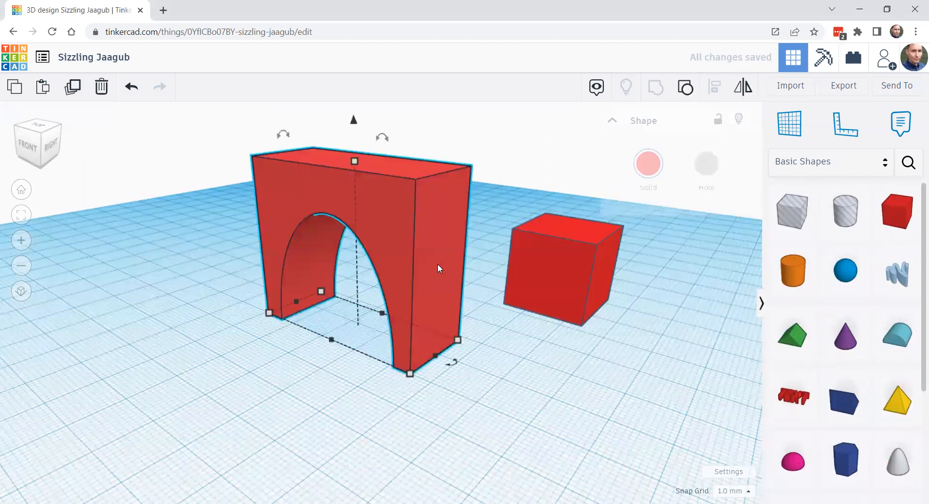
click(685, 87)
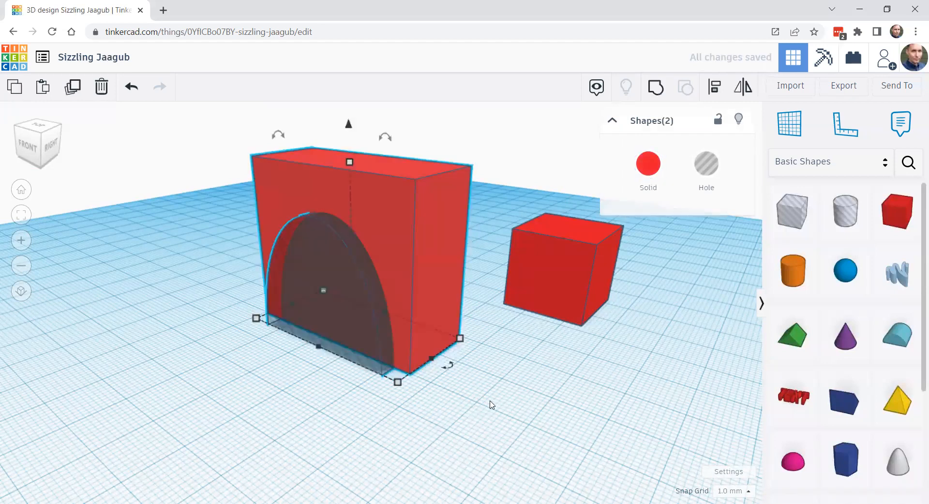
click(492, 404)
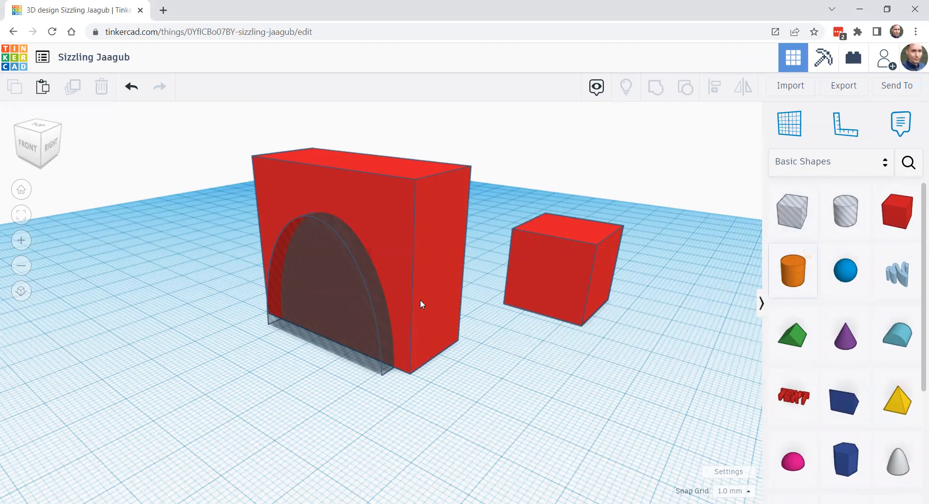
Step: Place a Cylinder overlapping the corner of the small red box and enlarge it beyond the box's size
drag(793, 271, 605, 317)
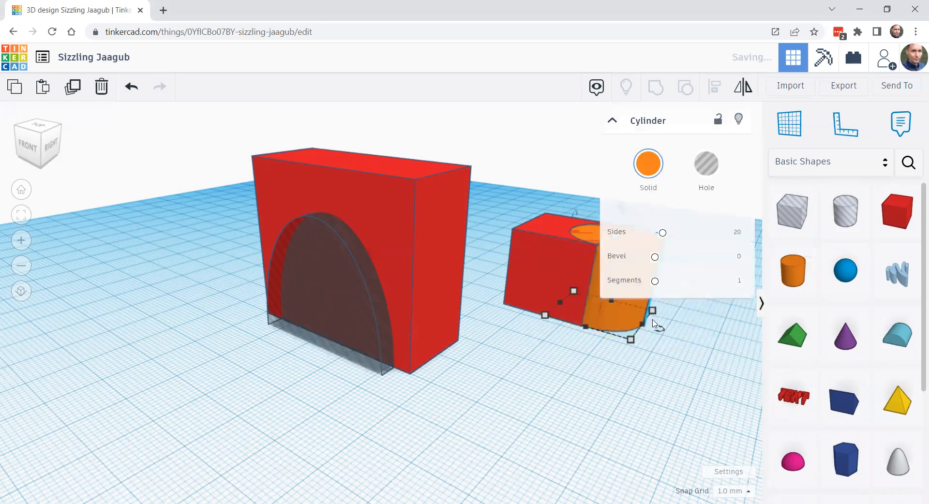
drag(635, 343, 667, 374)
drag(614, 330, 616, 310)
shift+click(553, 237)
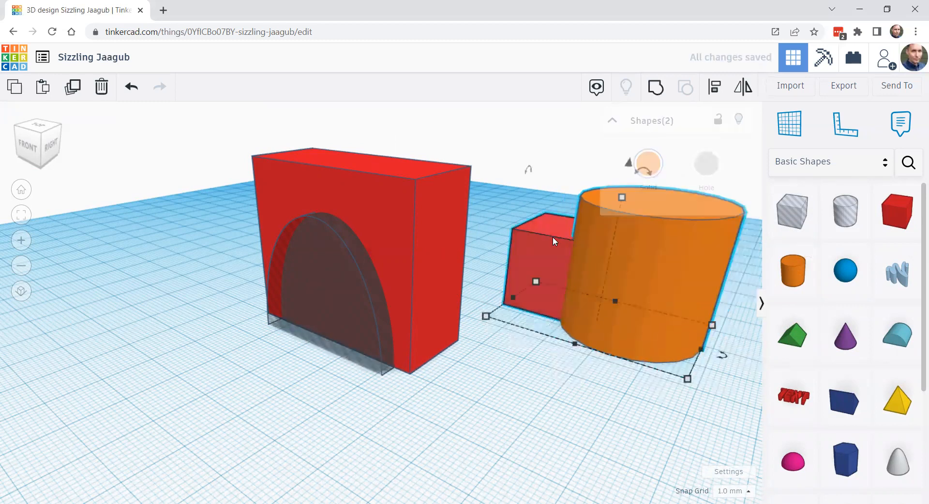
click(612, 368)
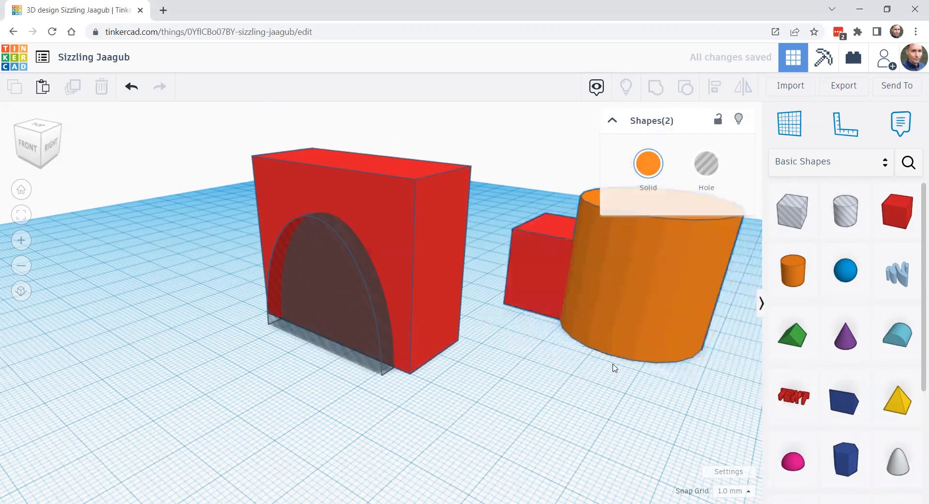
Step: Turn the cylinder into a hole and group it with the small red box to cut away the overlapping corner
click(677, 295)
click(705, 155)
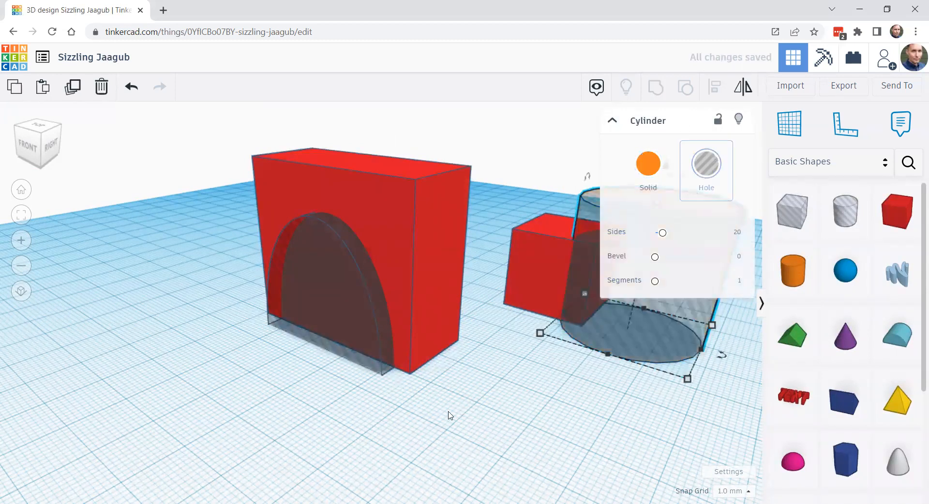
click(558, 331)
click(542, 257)
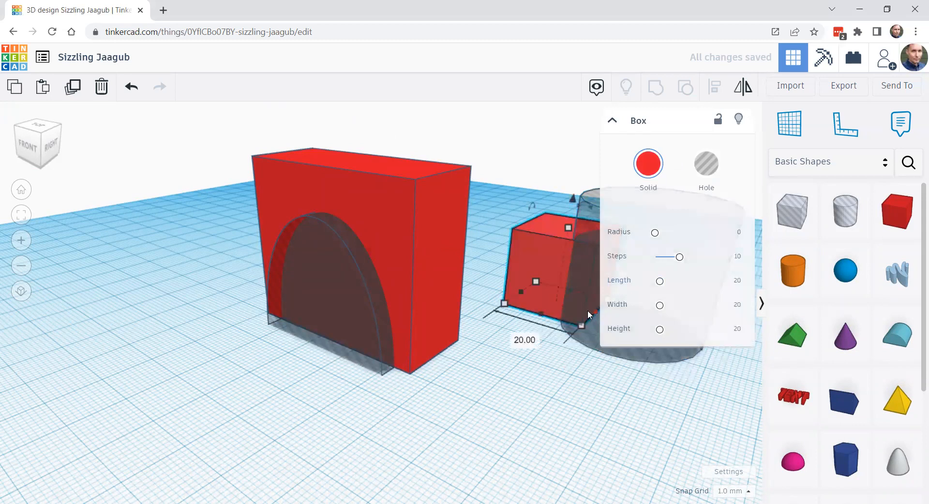
shift+click(598, 340)
key(ctrl+g)
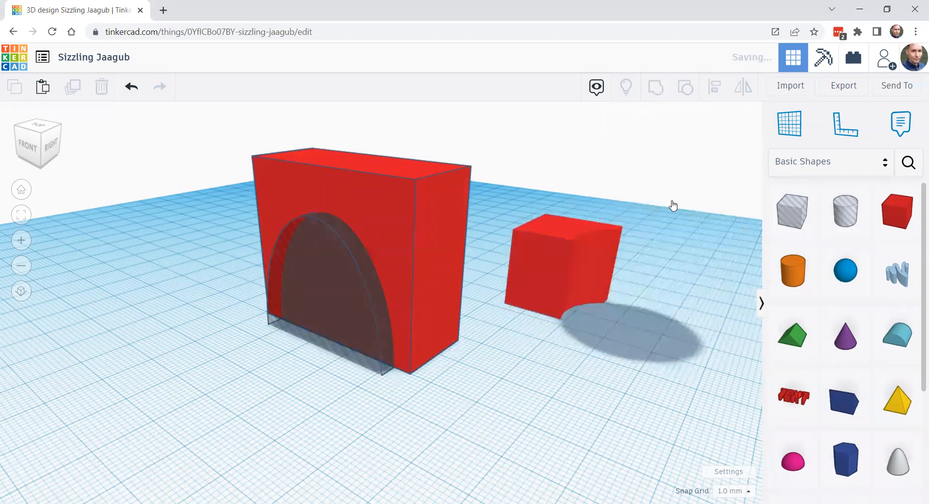
Step: Examine the curved cut in the small red box's corner from above and up close
right_drag(475, 351, 447, 323)
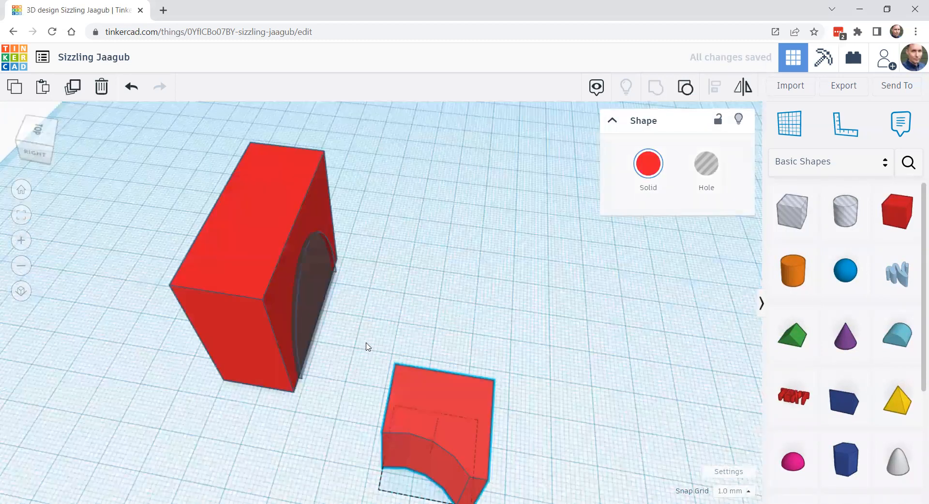
right_drag(351, 376, 465, 375)
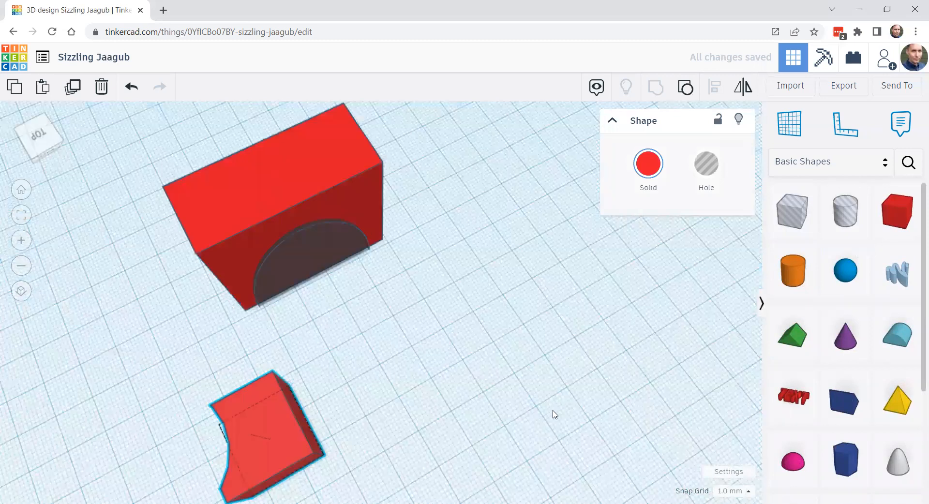
right_drag(553, 415, 563, 327)
middle_drag(471, 336, 474, 237)
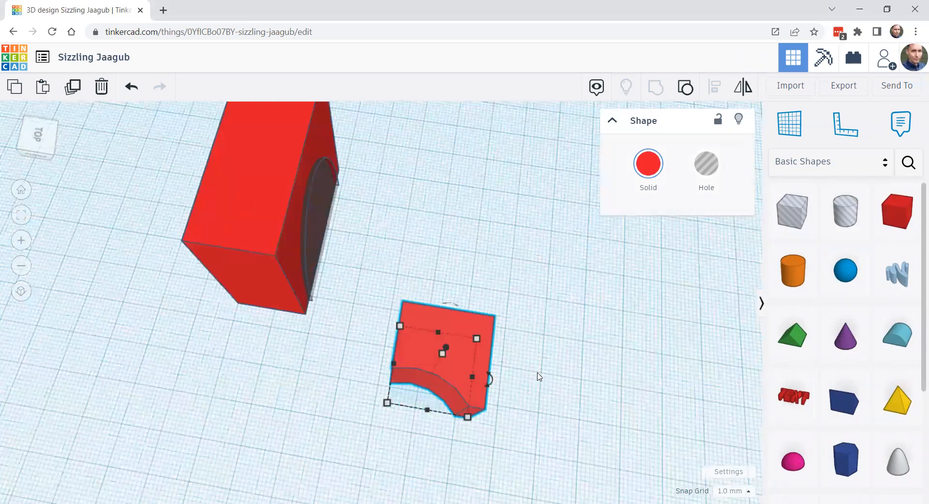
click(639, 385)
click(484, 360)
scroll(504, 345, up, 1)
key(f)
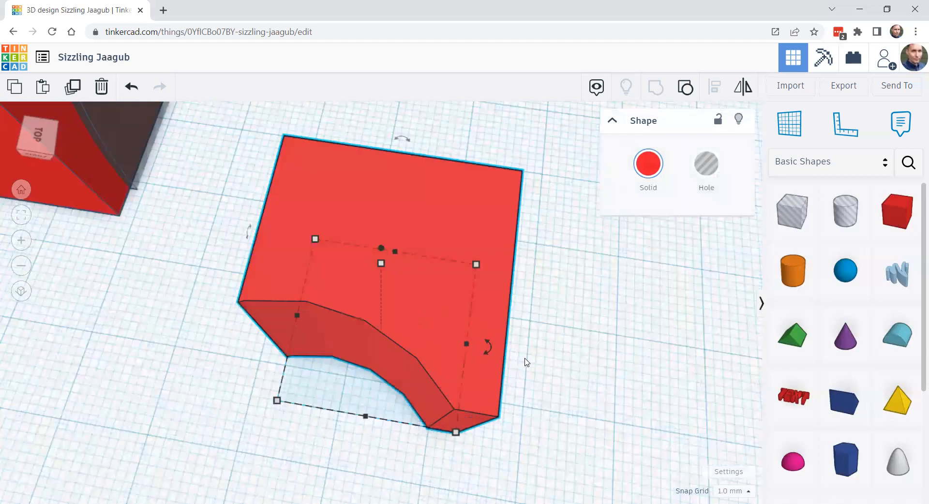
scroll(540, 378, down, 2)
right_drag(466, 368, 354, 359)
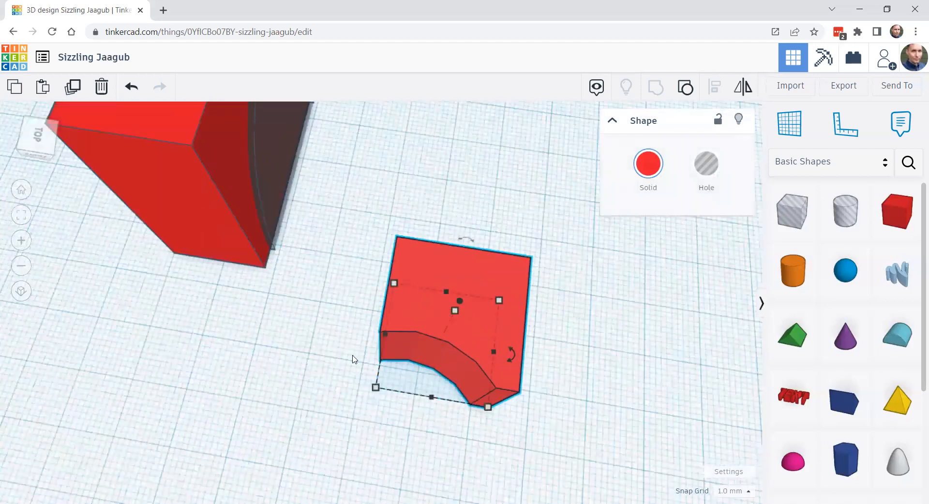
scroll(566, 364, down, 2)
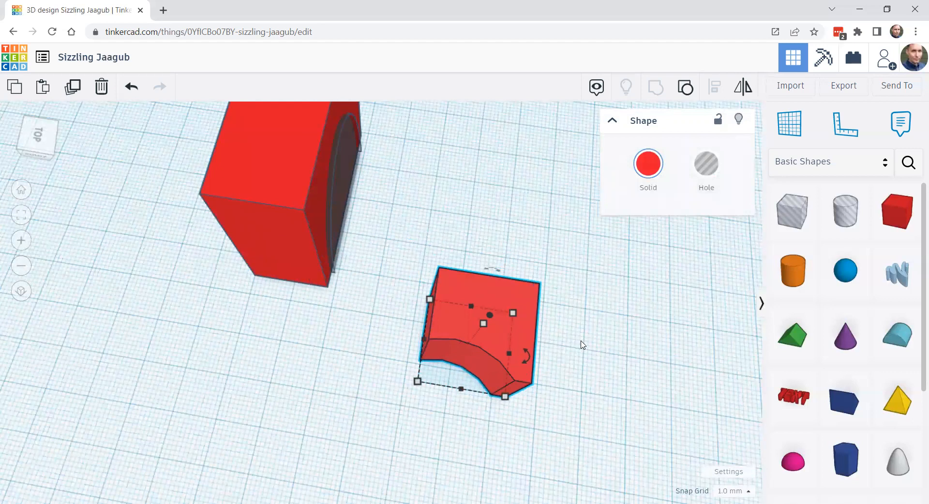
Step: View the cut corner from the opposite side, deselect the small box, and return to a low front view of both objects
right_drag(380, 340, 572, 319)
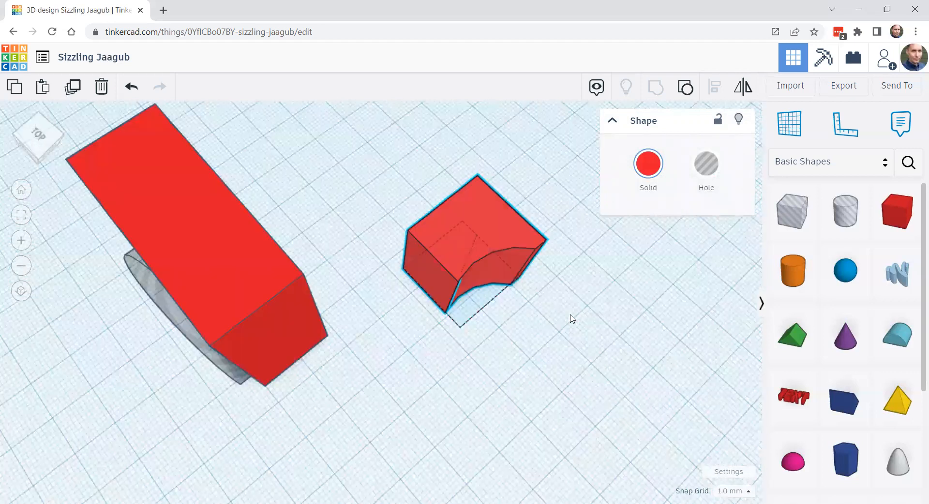
right_drag(475, 322, 554, 356)
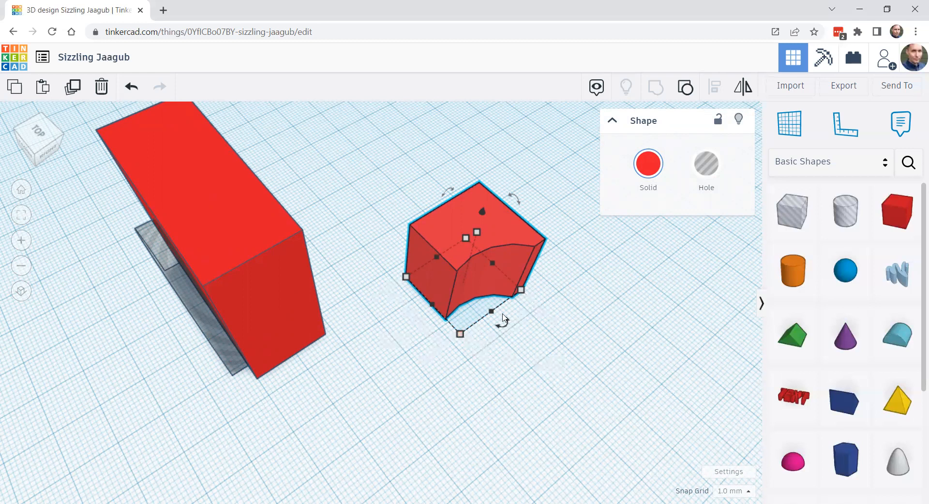
click(573, 321)
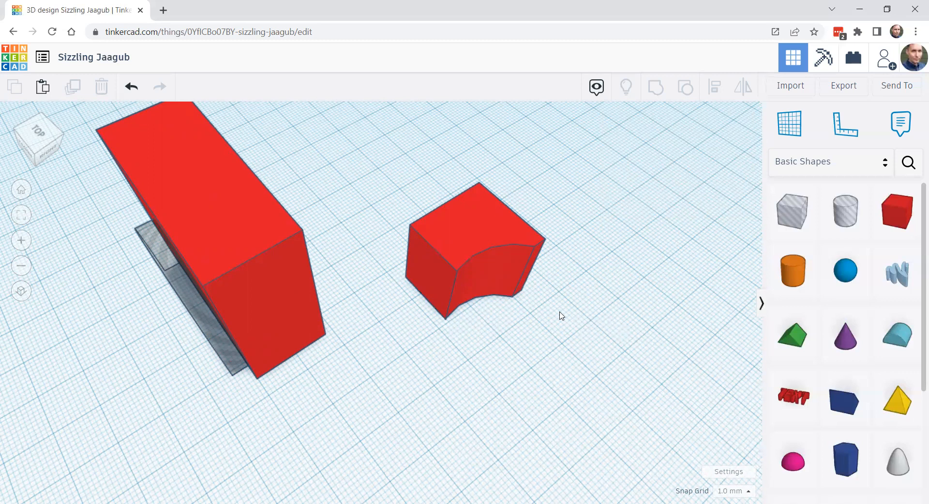
scroll(393, 385, down, 1)
right_drag(493, 345, 506, 272)
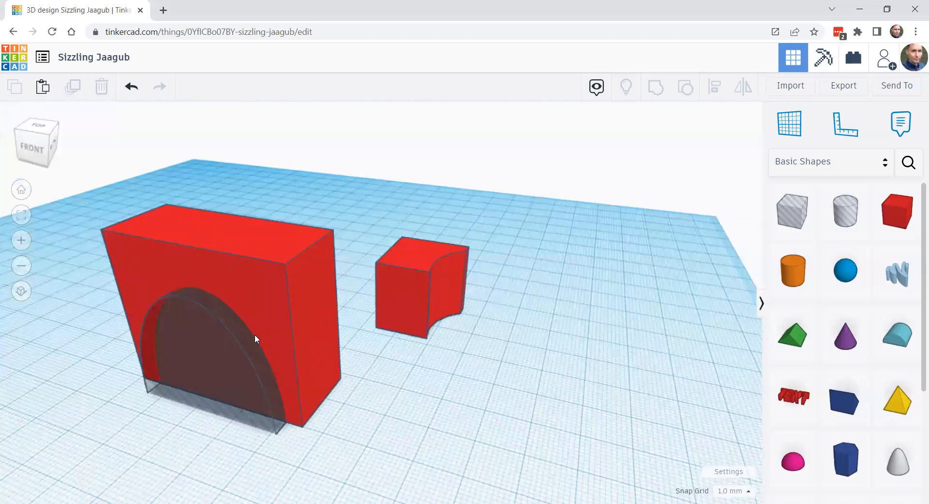